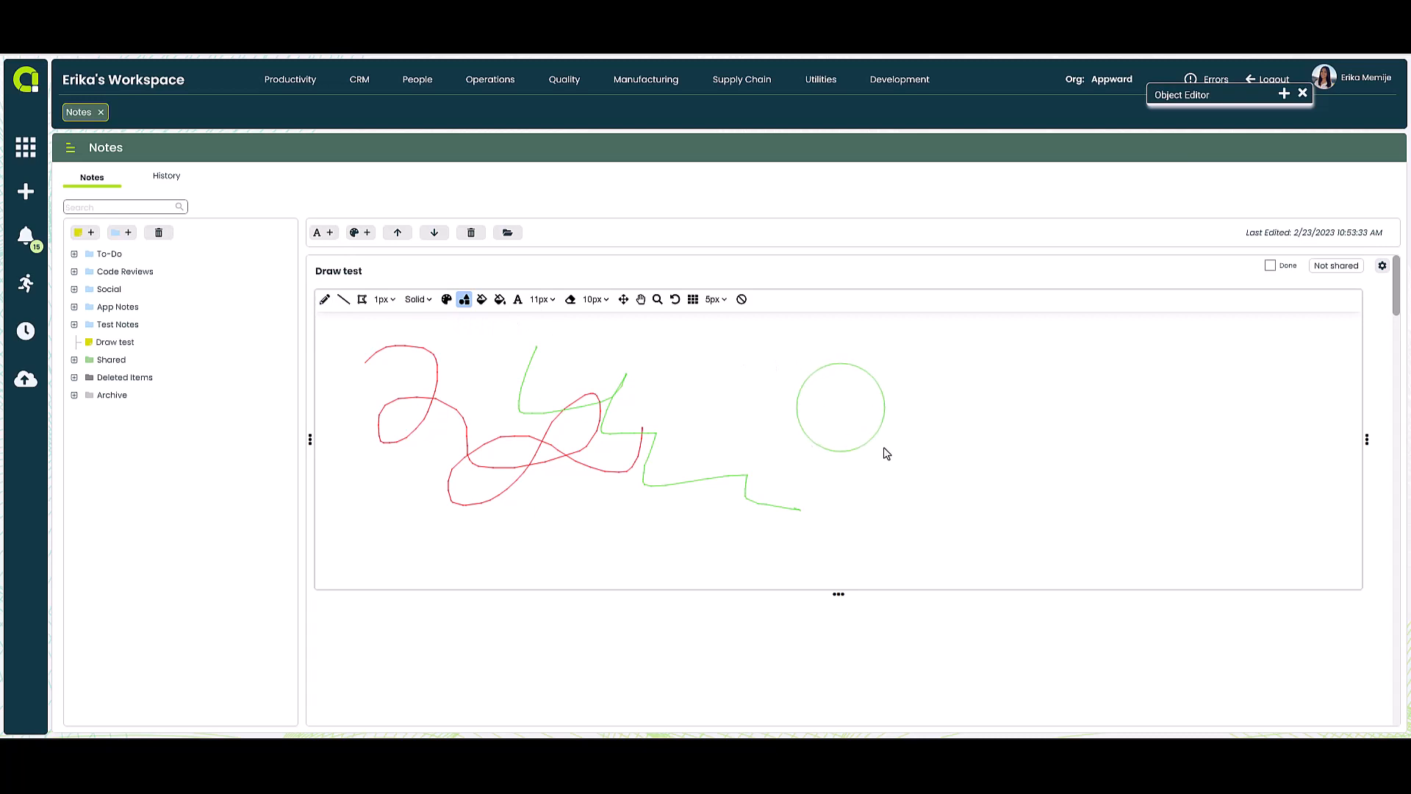
# Draw a line on the canvas of the Draw test note and close the Notes application.
pyautogui.click(343, 299)
pyautogui.moveTo(660, 351); pyautogui.dragTo(839, 496)
pyautogui.click(101, 112)
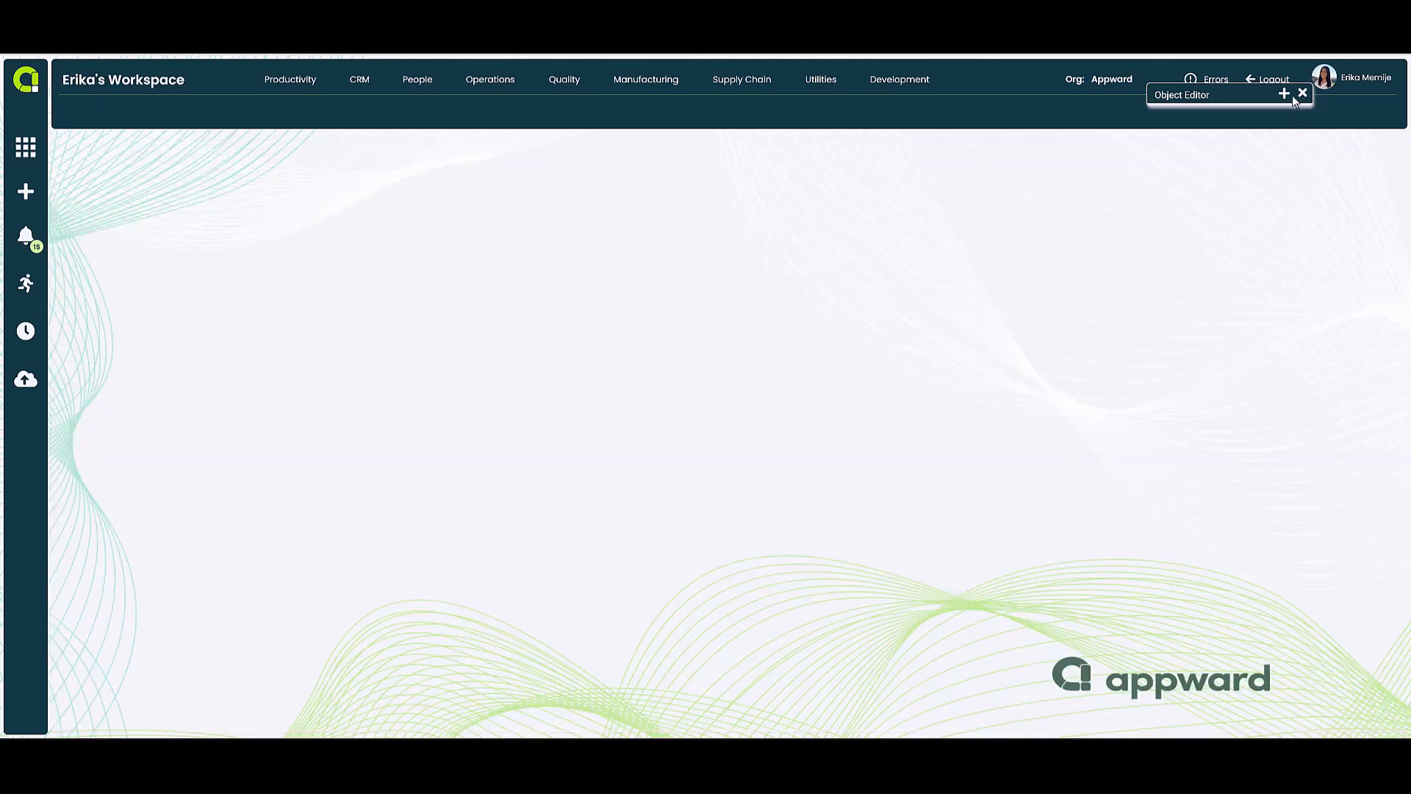
# Expand popMain under sbxMain in the Object Editor, show its popup and minimize the editor.
pyautogui.click(1286, 94)
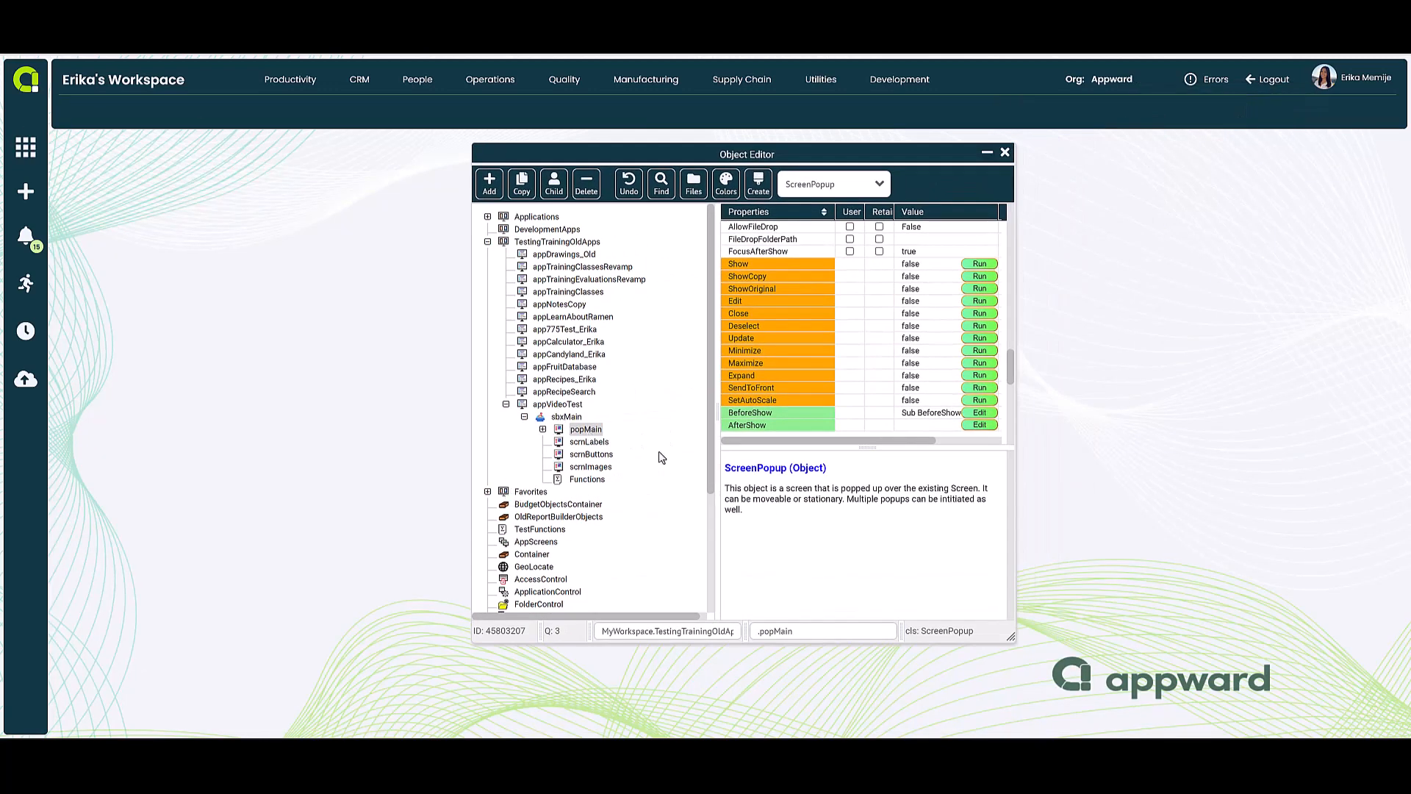
pyautogui.click(542, 429)
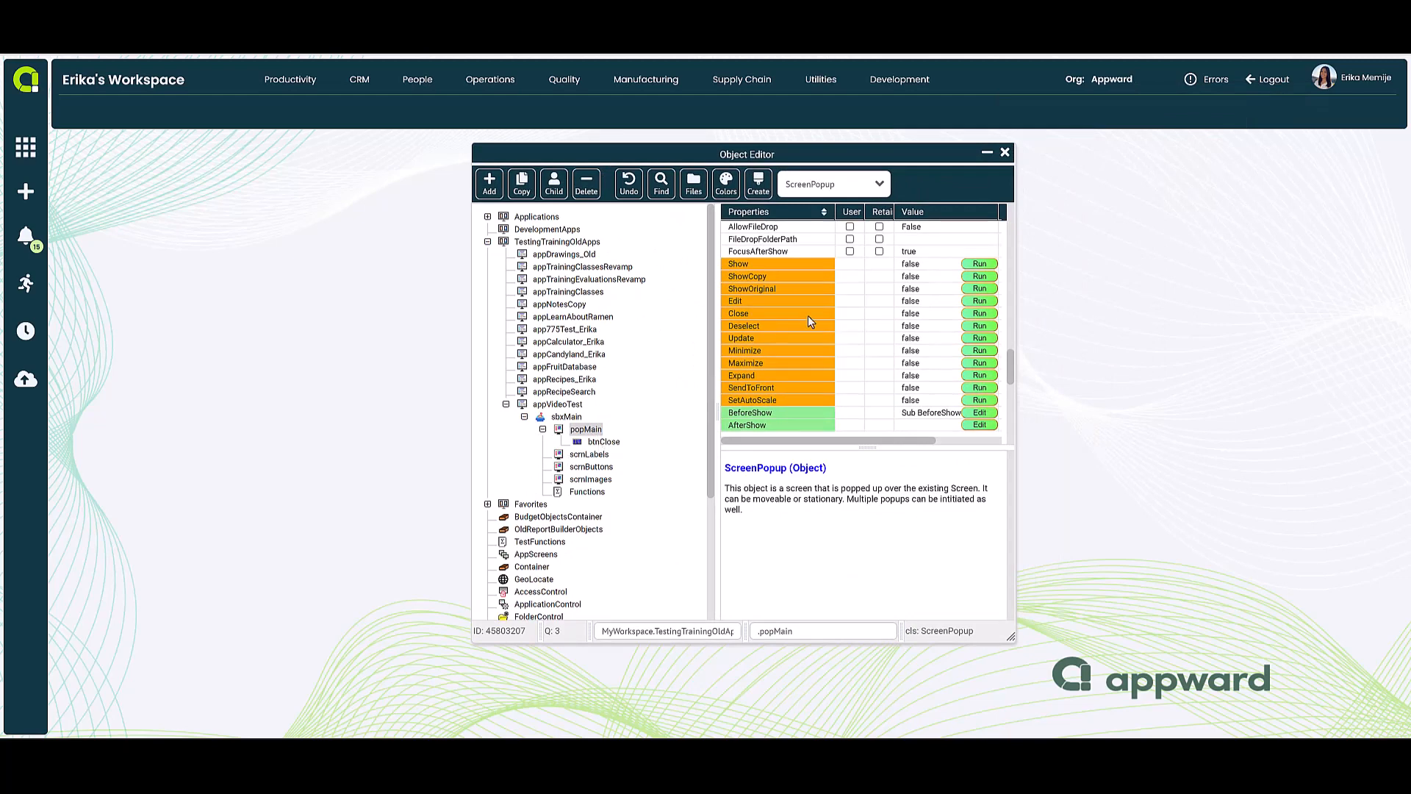
pyautogui.click(989, 154)
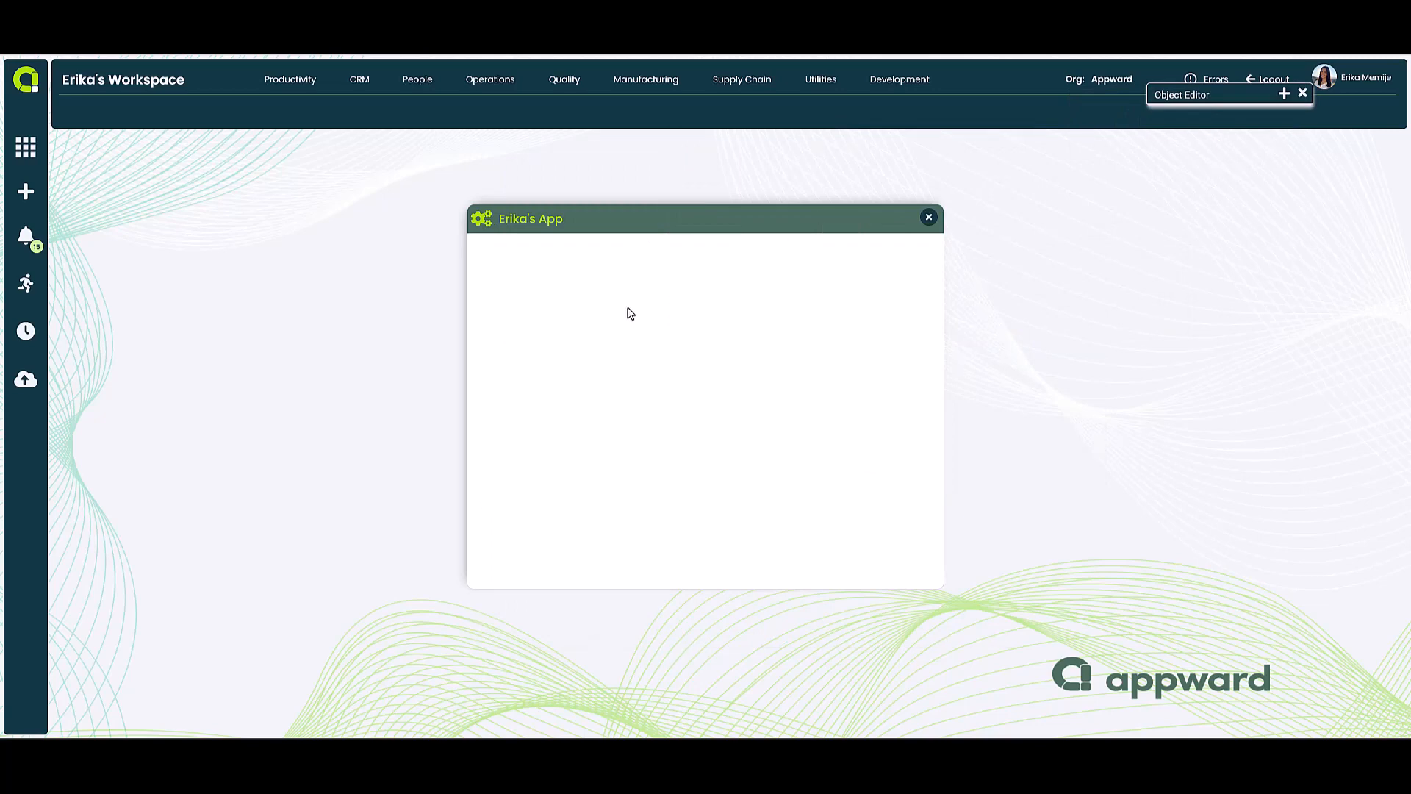
# Open the popup in Screen Design and move the Screen Editor clear of it.
pyautogui.rightClick(628, 308)
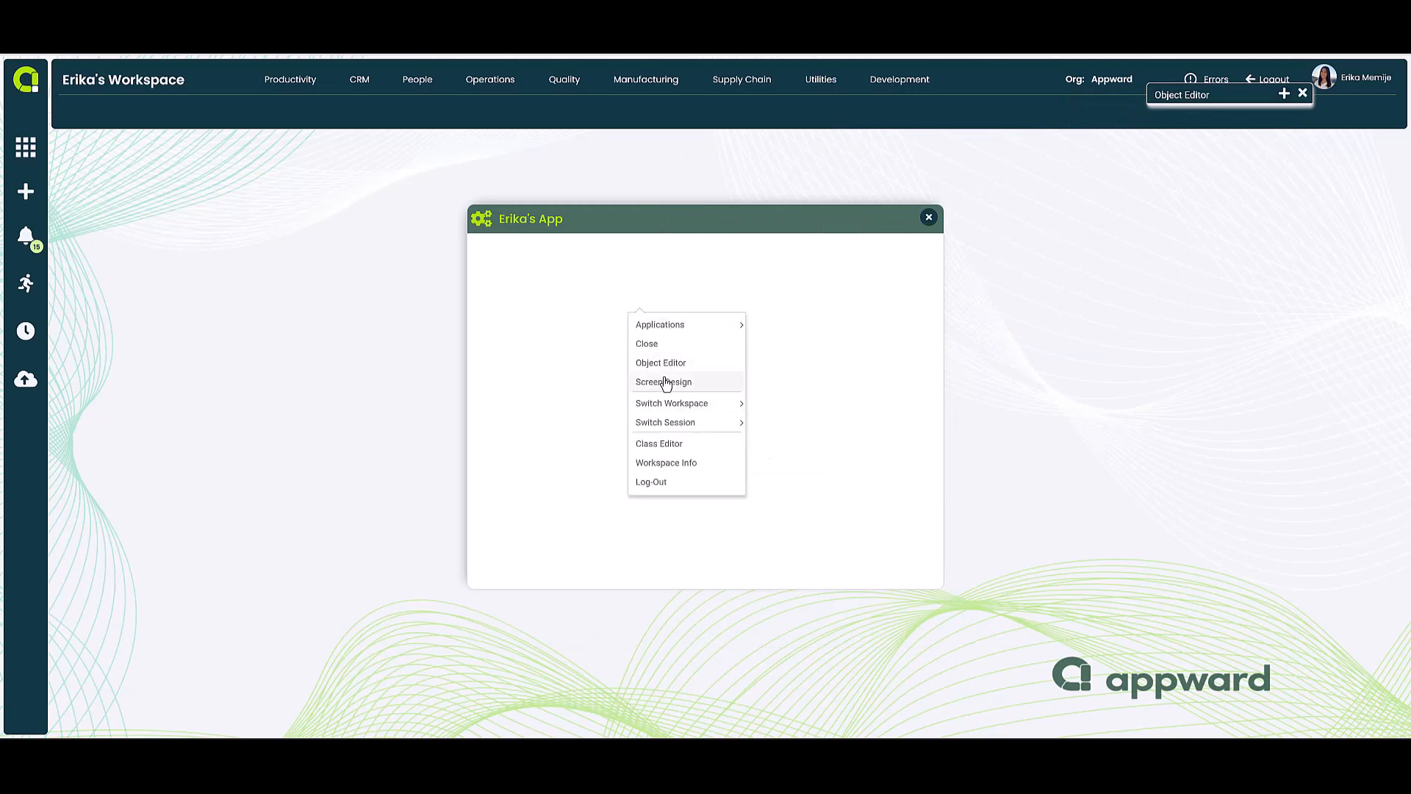
pyautogui.click(668, 383)
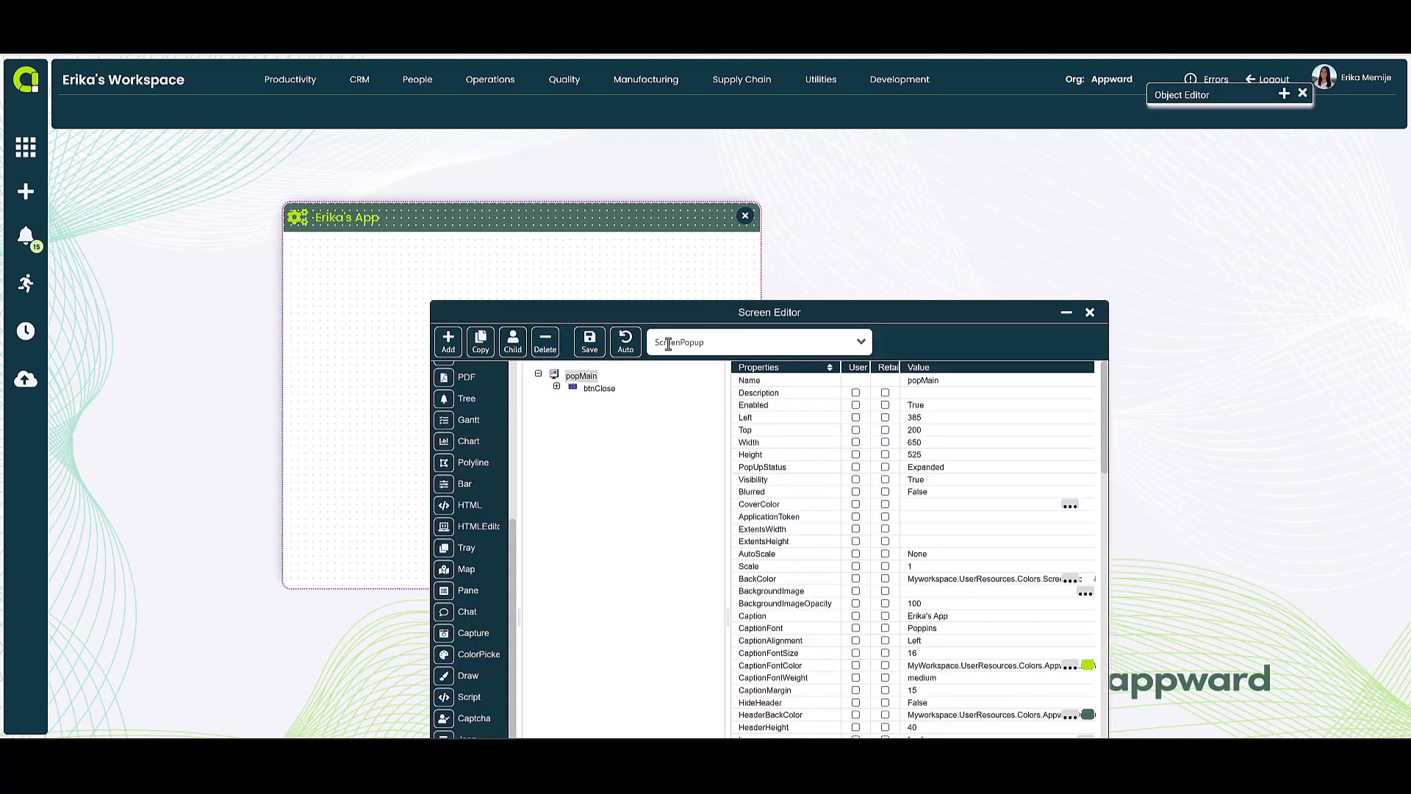
pyautogui.moveTo(646, 323); pyautogui.dragTo(852, 250)
# Add a DataTable object as a child of popMain.
pyautogui.click(917, 273)
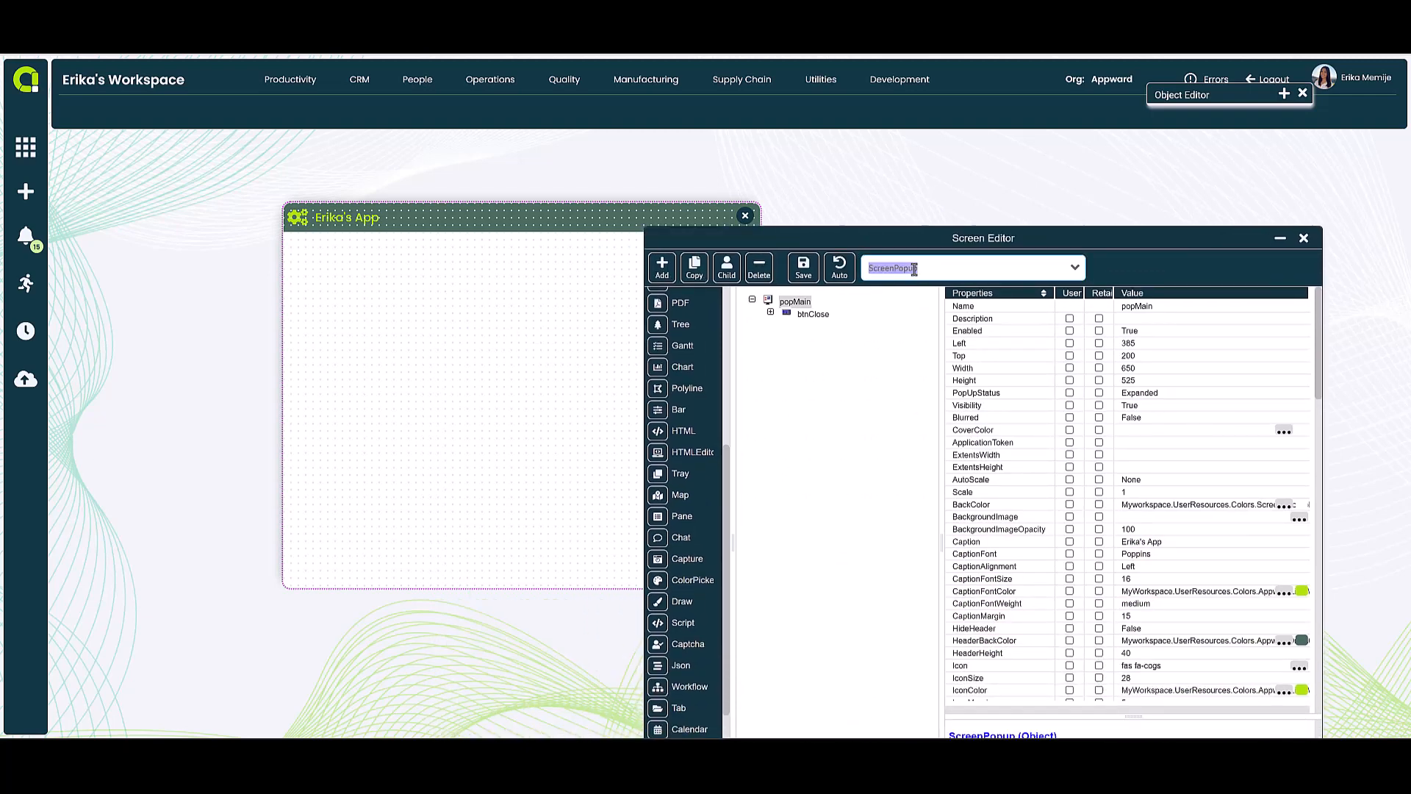
pyautogui.write('datta')
pyautogui.press('BackSpace')
pyautogui.write('ata')
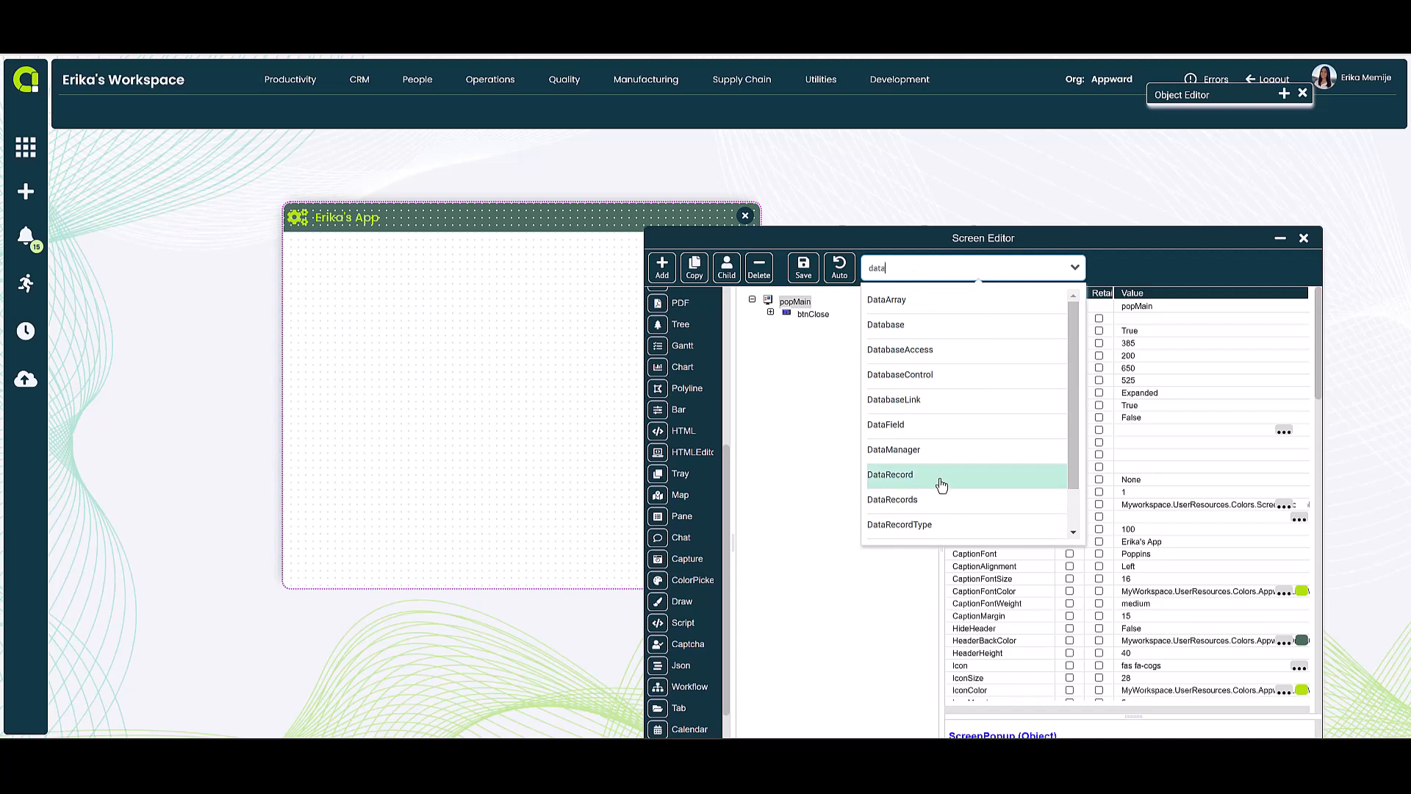
pyautogui.write('ta')
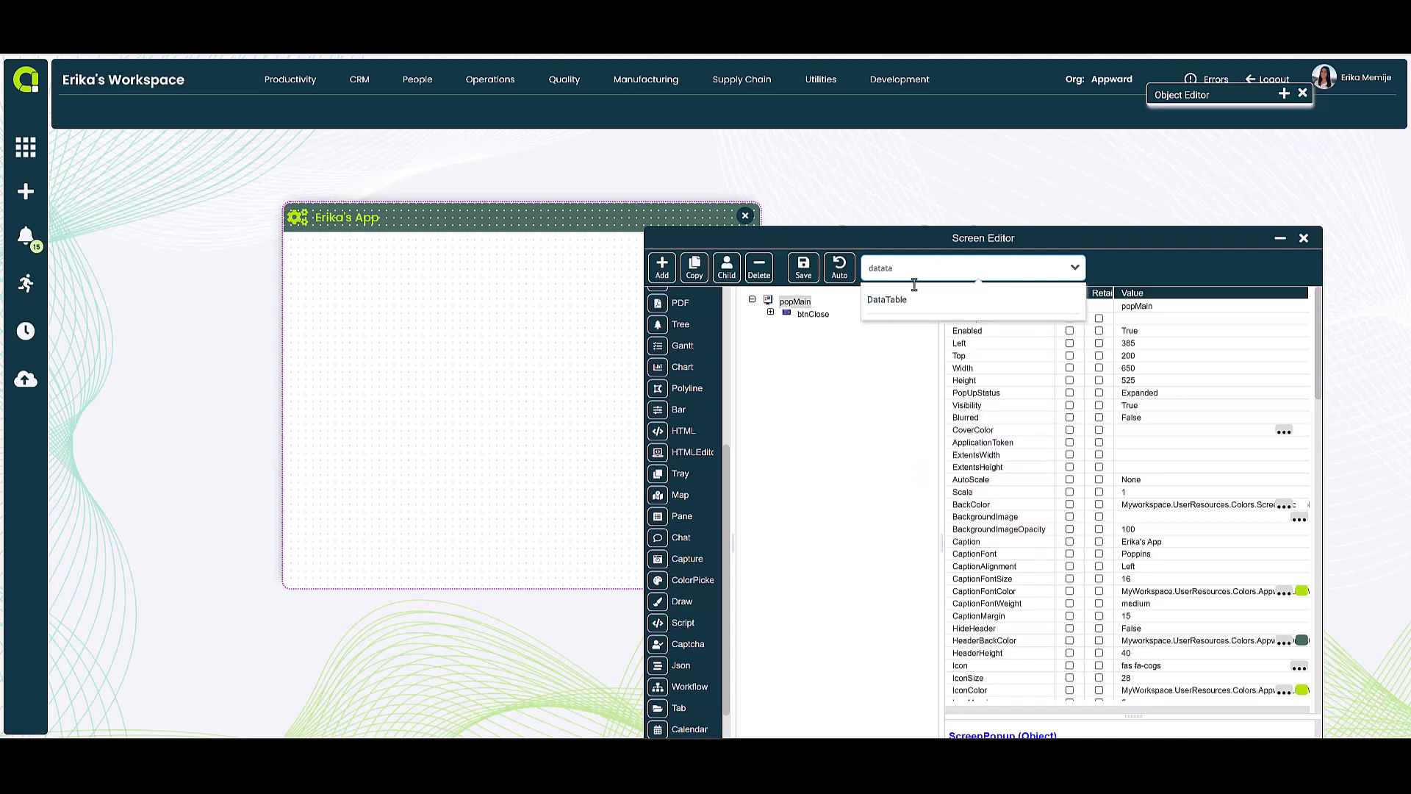
pyautogui.click(939, 301)
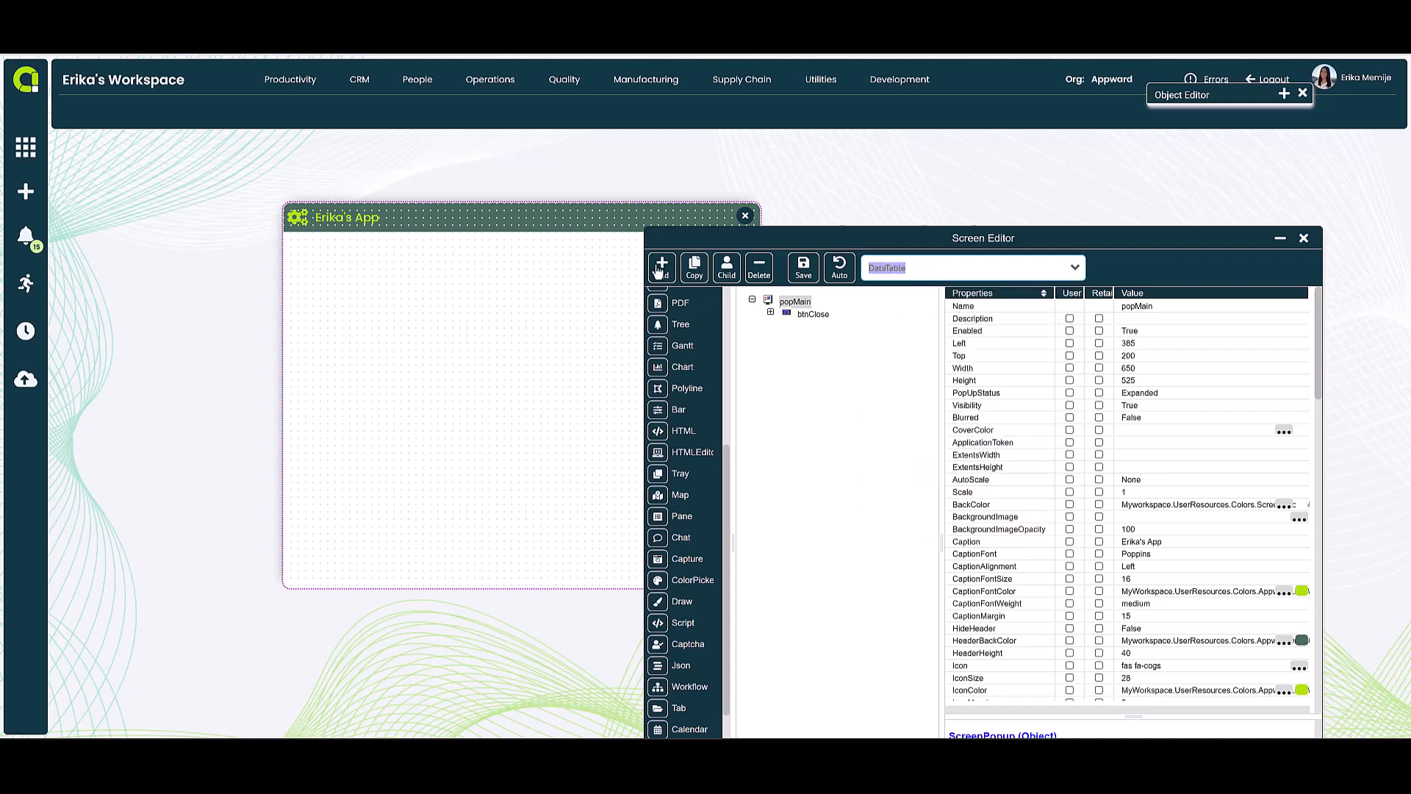
pyautogui.click(727, 268)
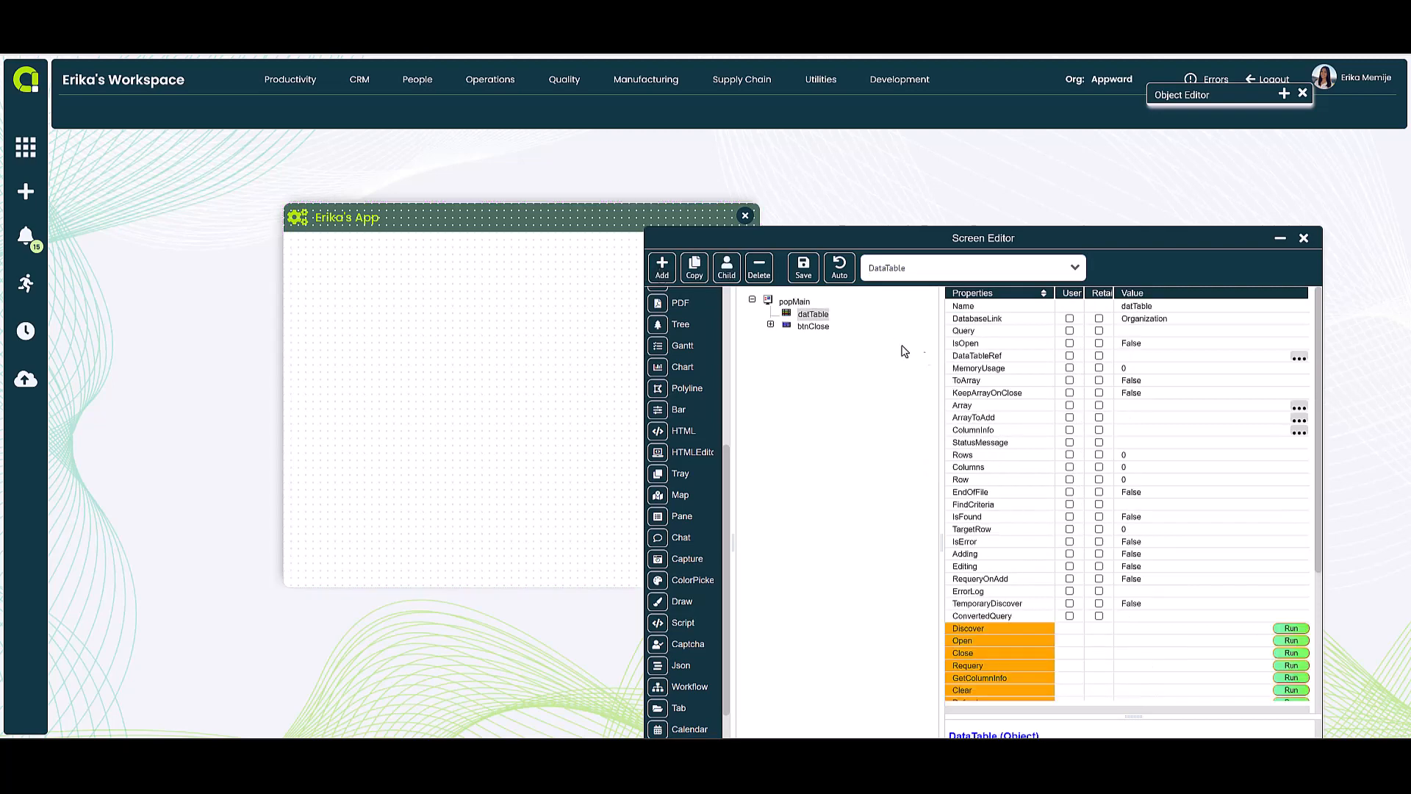
# Place a single Draw control in the popup's upper-left area at Left 10, Top 50.
pyautogui.click(814, 326)
pyautogui.moveTo(840, 240); pyautogui.dragTo(983, 222)
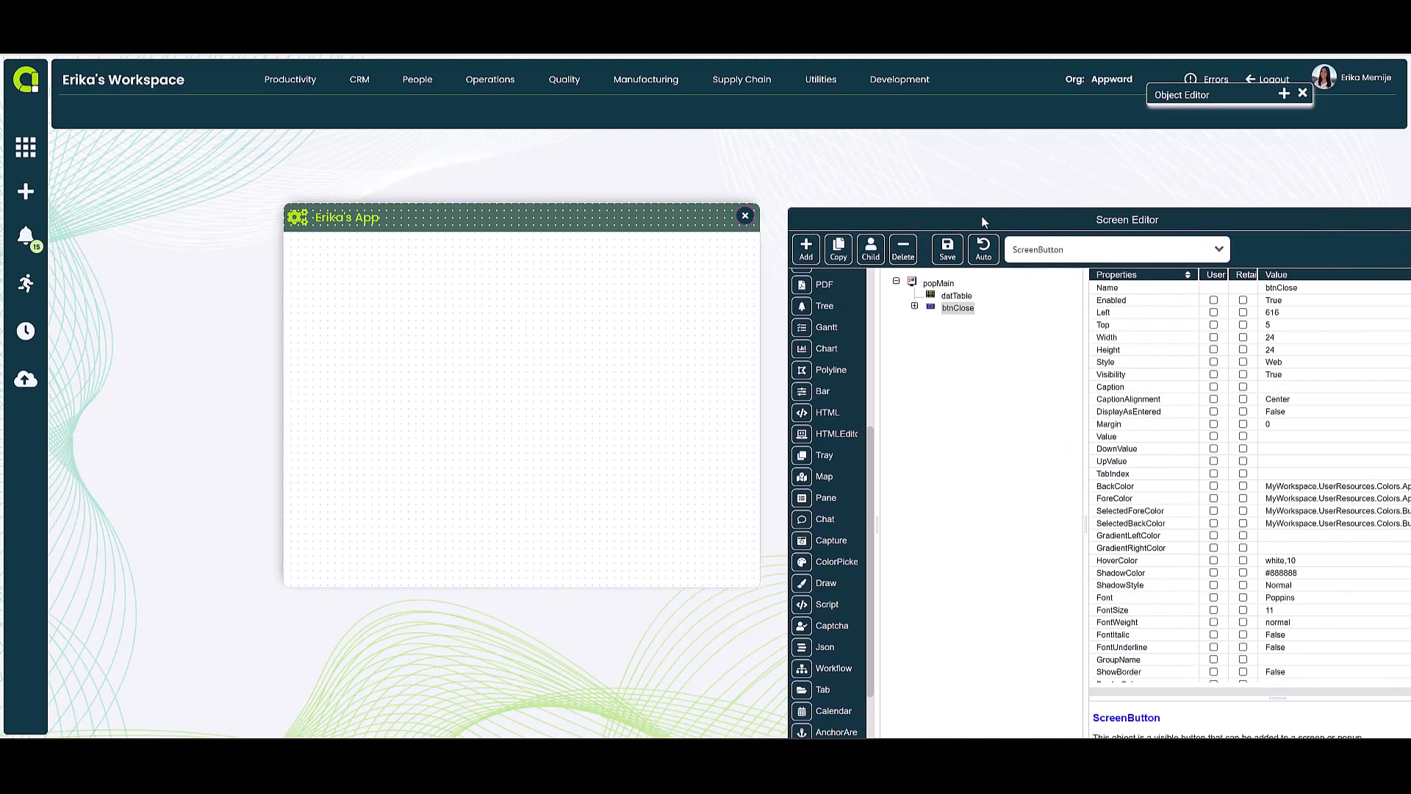
pyautogui.click(804, 590)
pyautogui.click(285, 240)
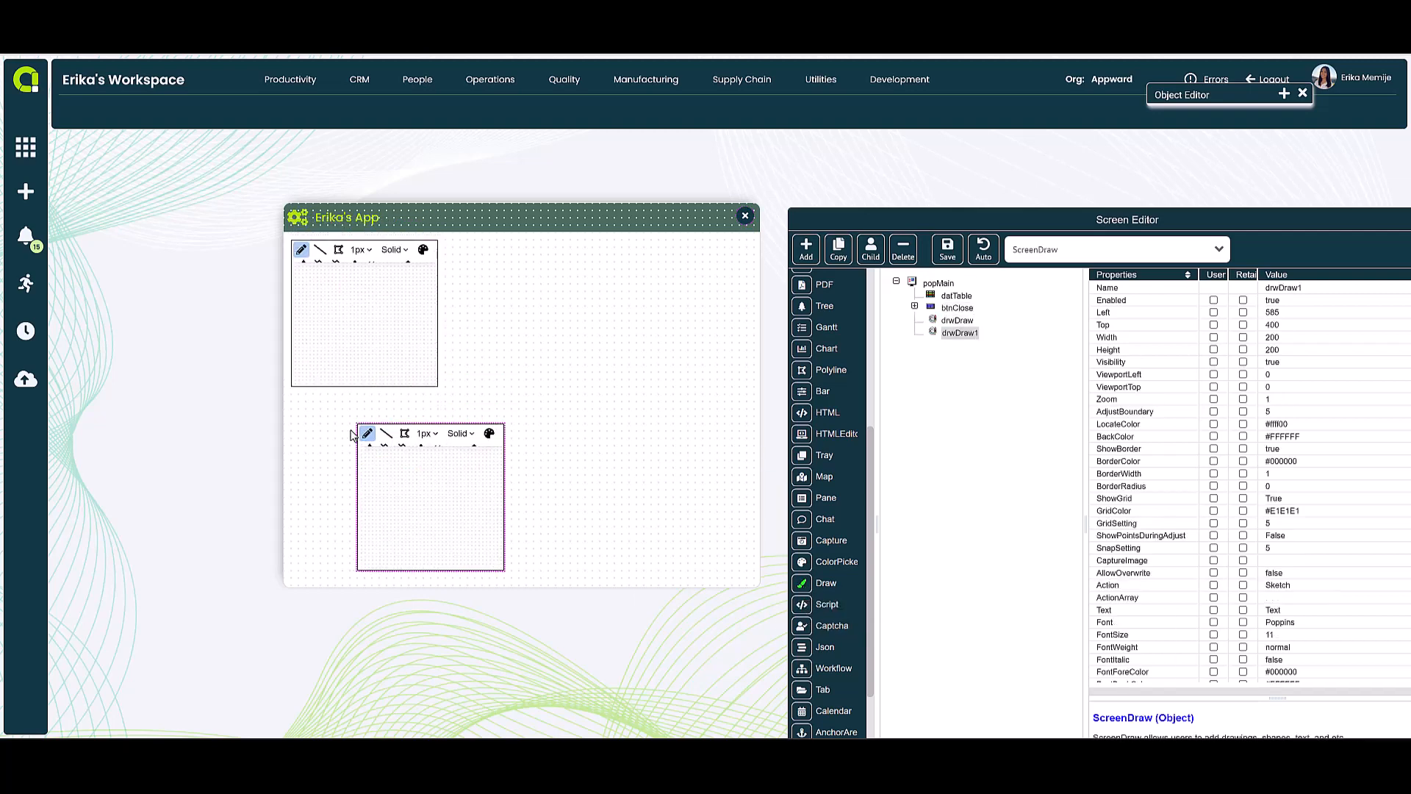
pyautogui.press('Escape')
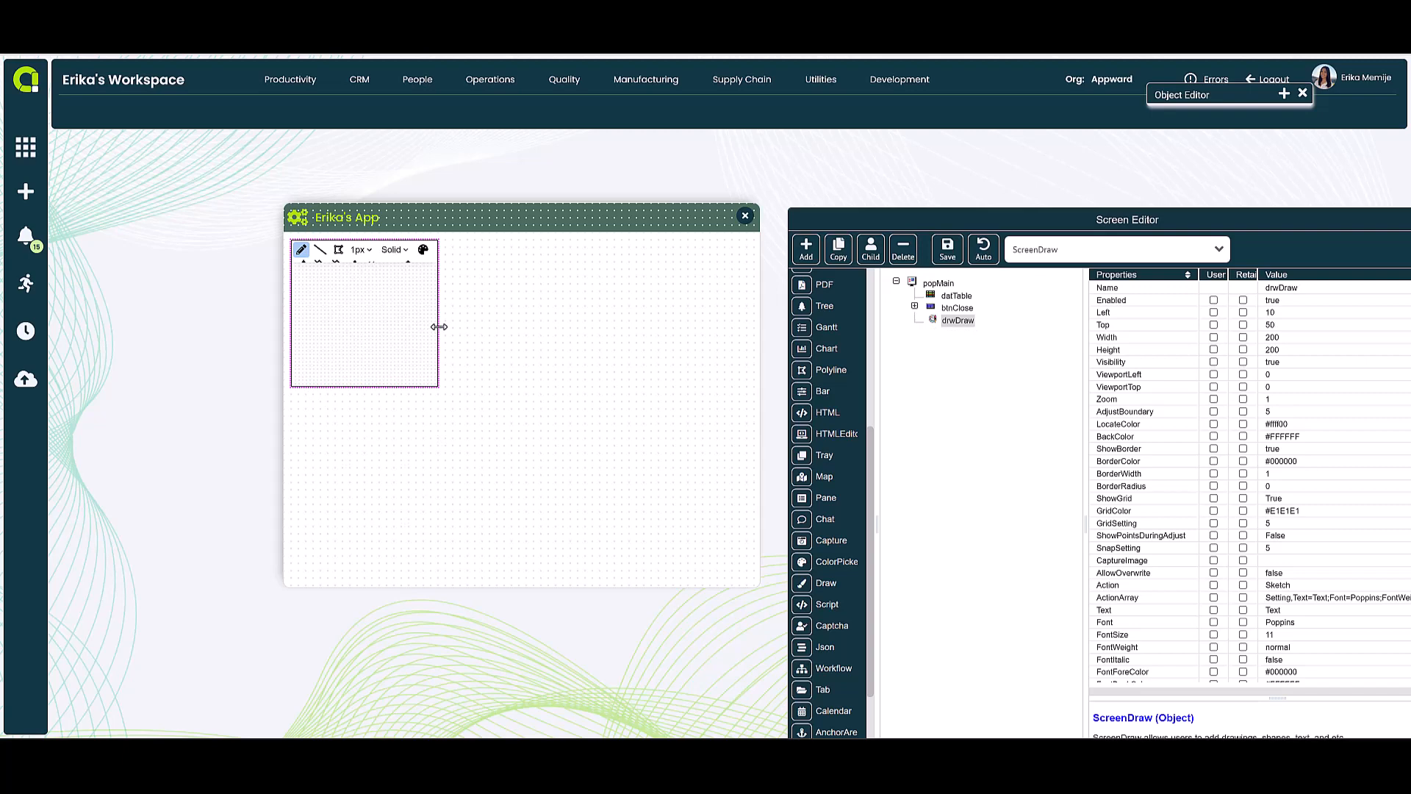
# Resize the Draw control to a width of 610 and a height of 300.
pyautogui.moveTo(438, 327); pyautogui.dragTo(740, 343)
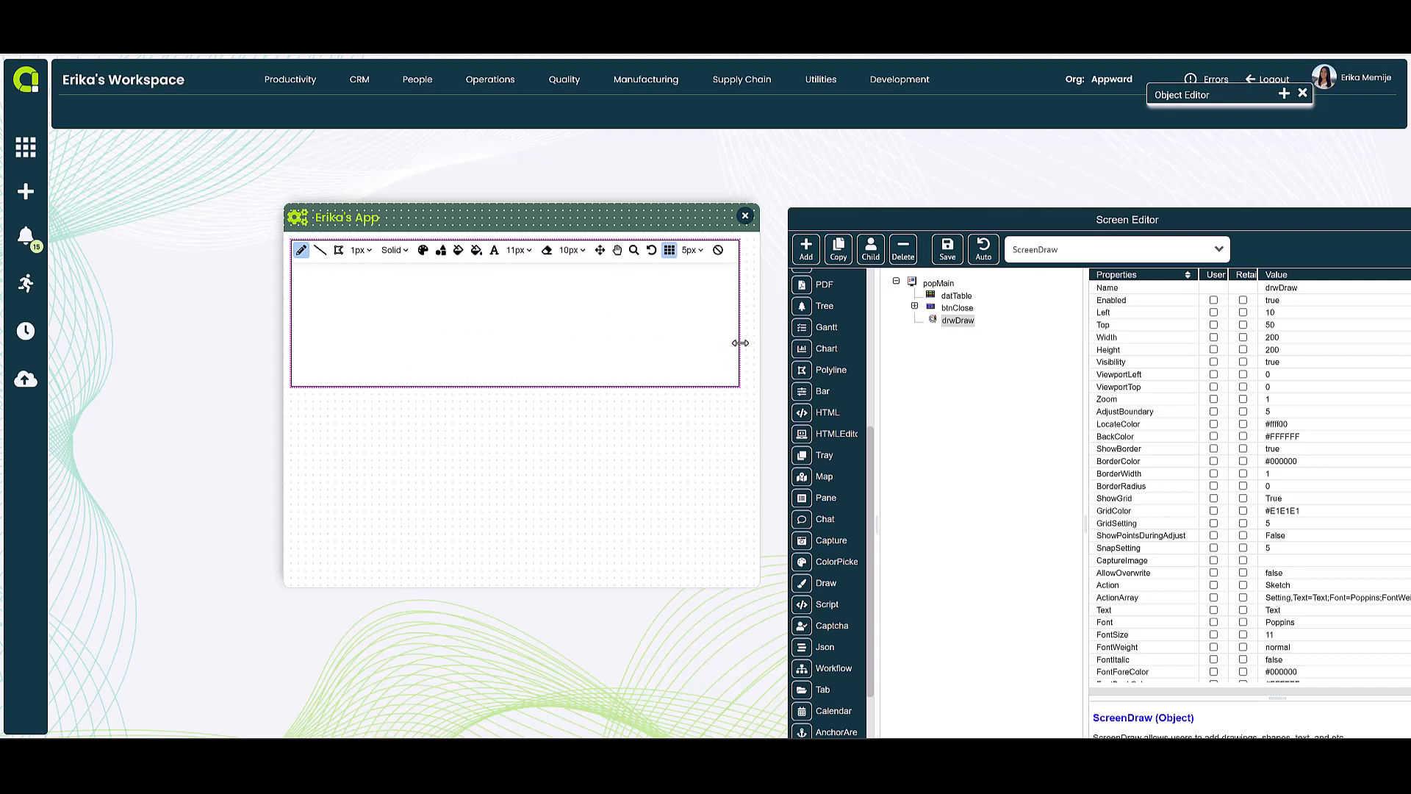
pyautogui.moveTo(630, 387); pyautogui.dragTo(634, 459)
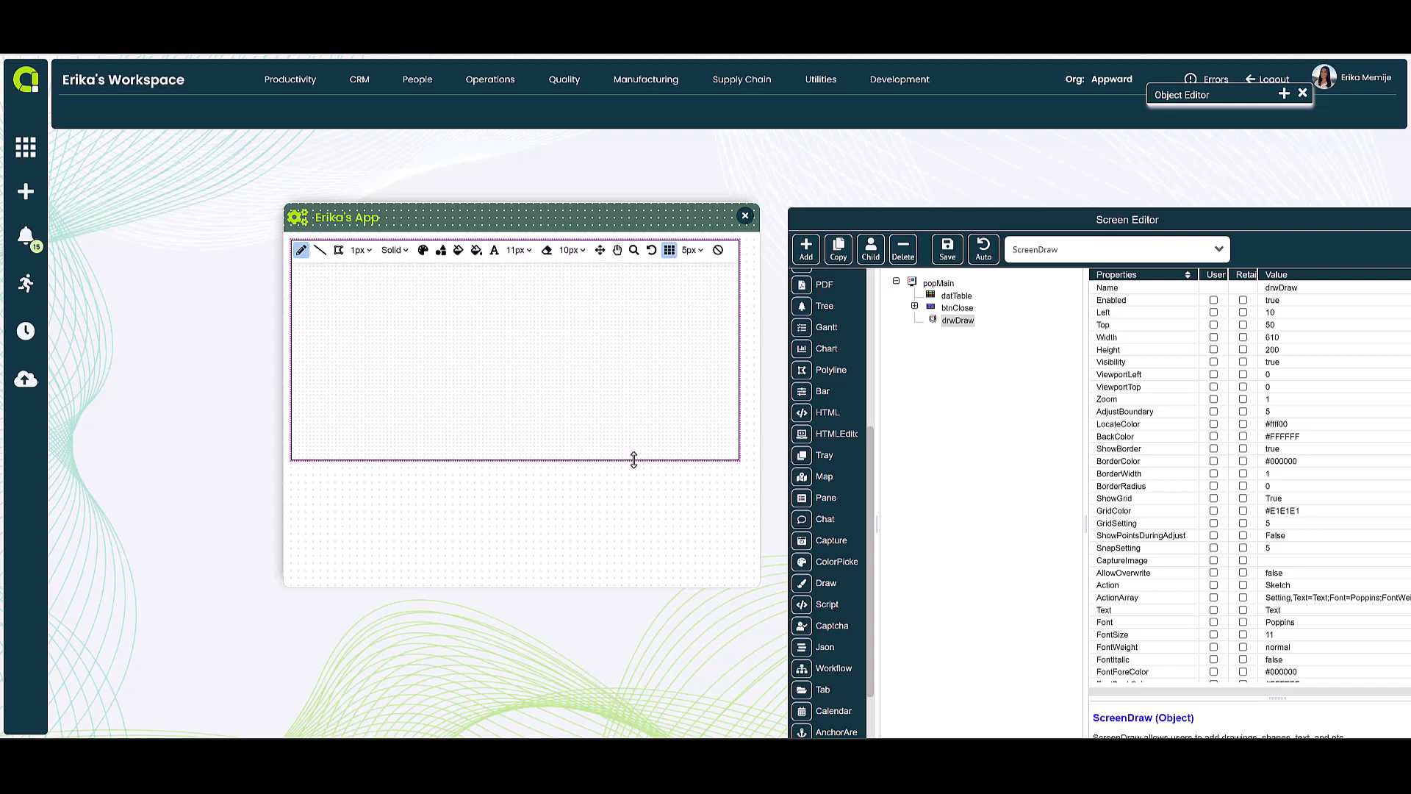
pyautogui.moveTo(852, 223); pyautogui.dragTo(845, 213)
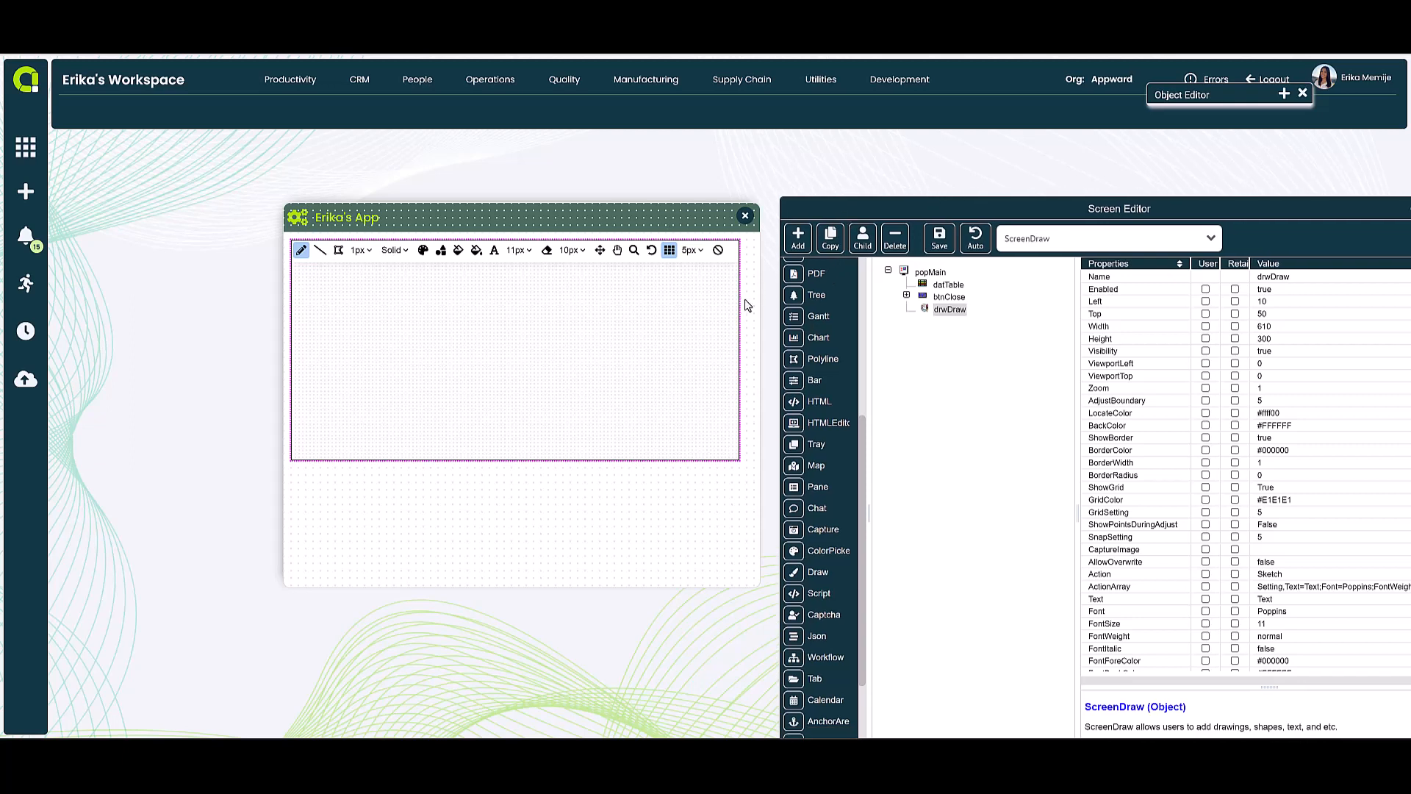
pyautogui.moveTo(948, 214); pyautogui.dragTo(914, 169)
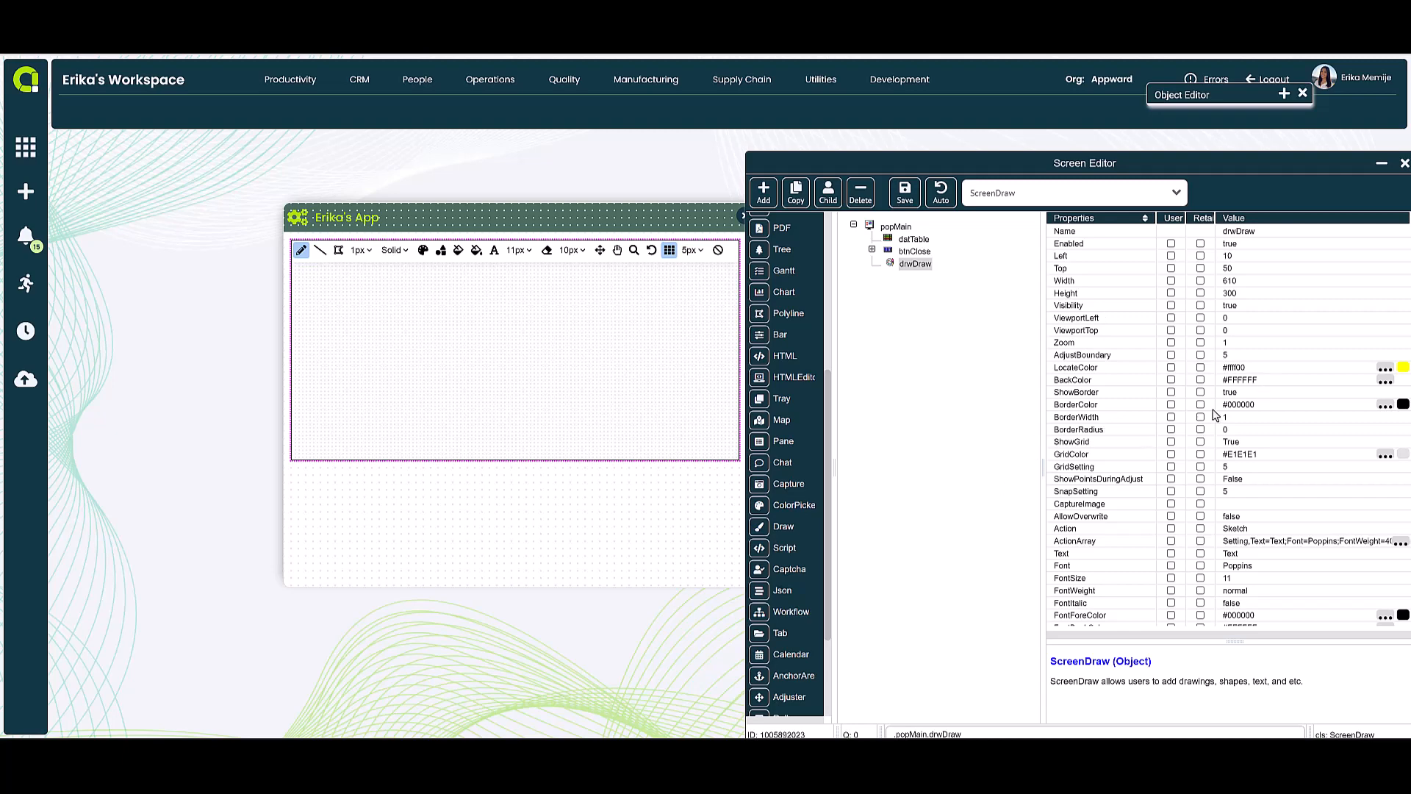
# Set the Draw control's BorderColor to the path of the UserResource color FrameBordercolor.
pyautogui.click(1382, 409)
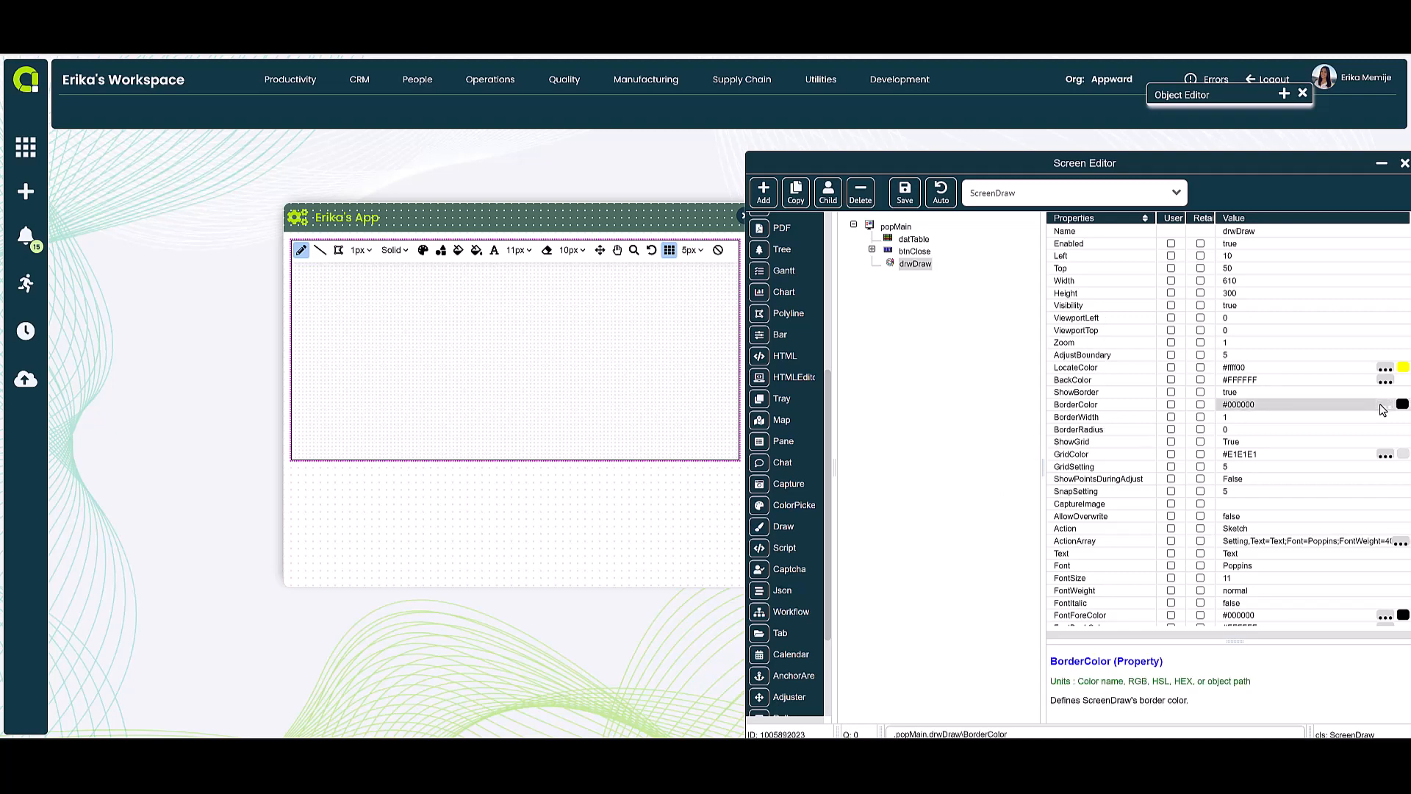
pyautogui.click(1384, 407)
pyautogui.click(1024, 346)
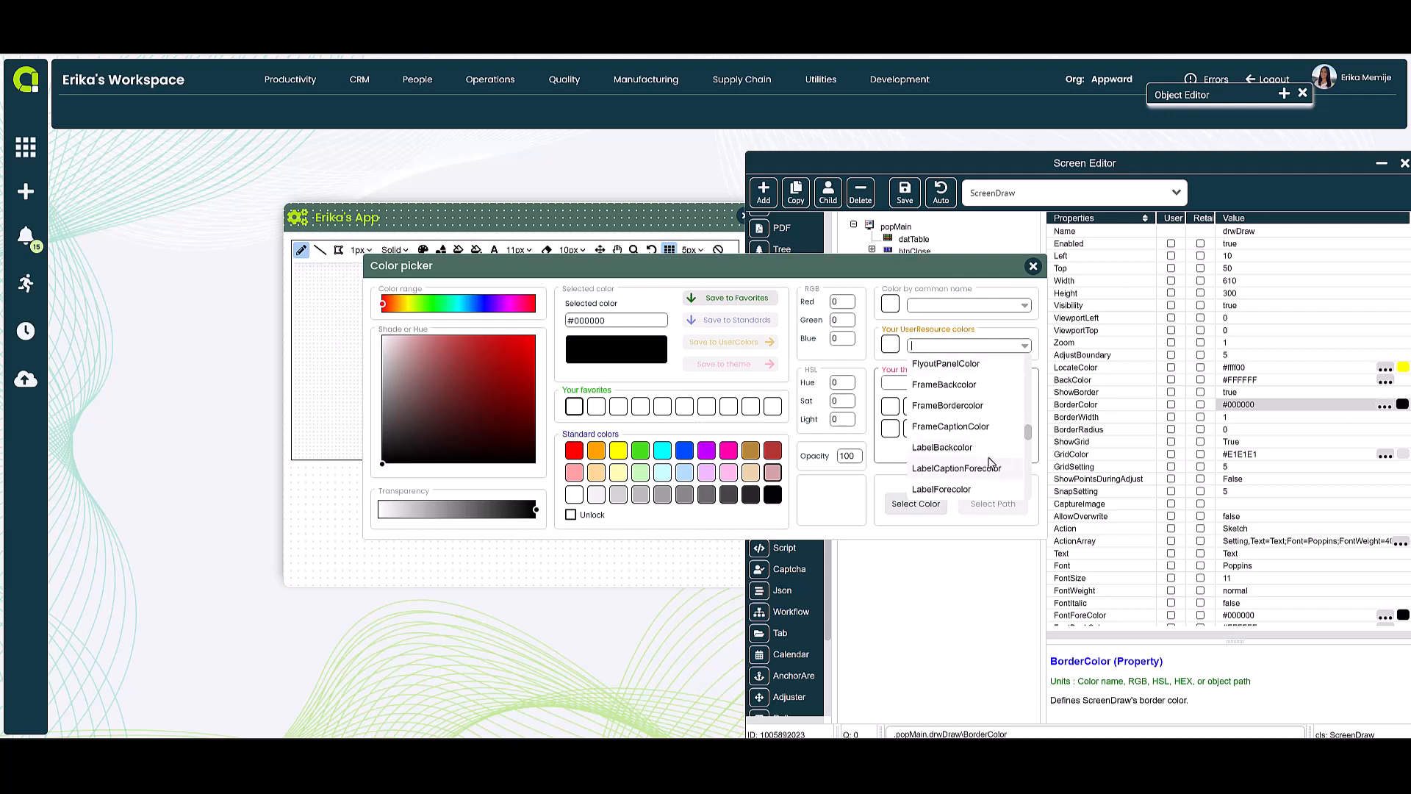
pyautogui.click(948, 406)
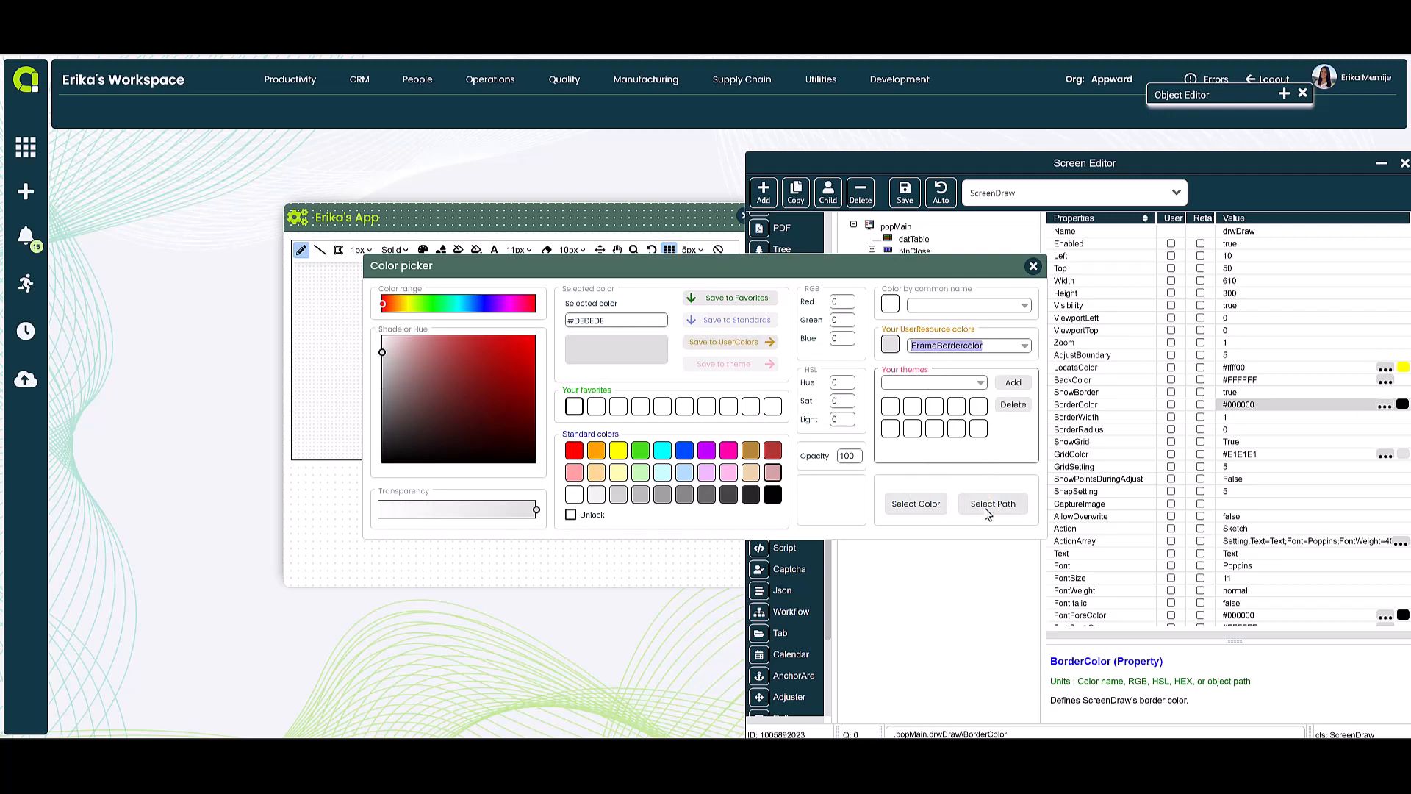
pyautogui.click(987, 507)
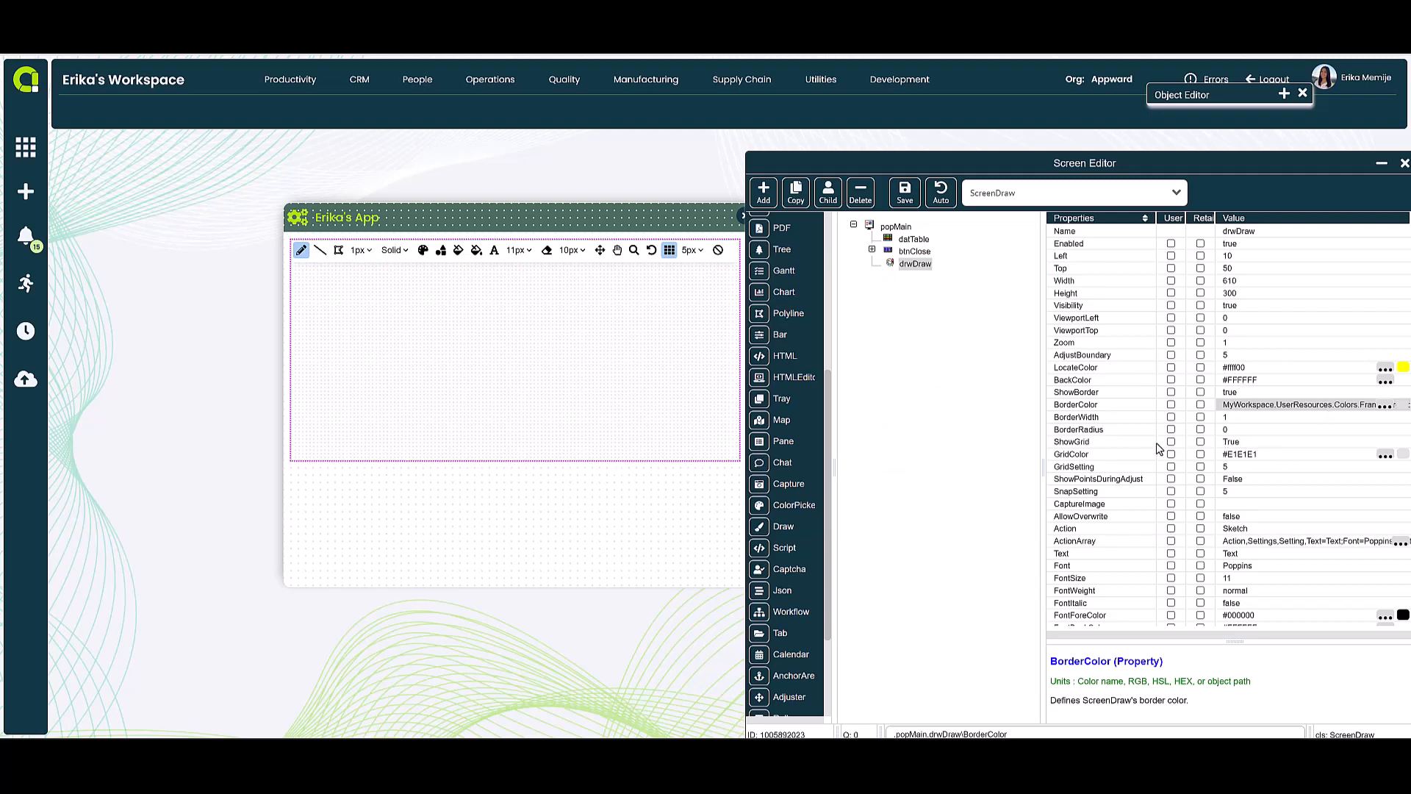
# Set the Draw control's BorderRadius to 5 and ShowGrid to False.
pyautogui.click(1264, 428)
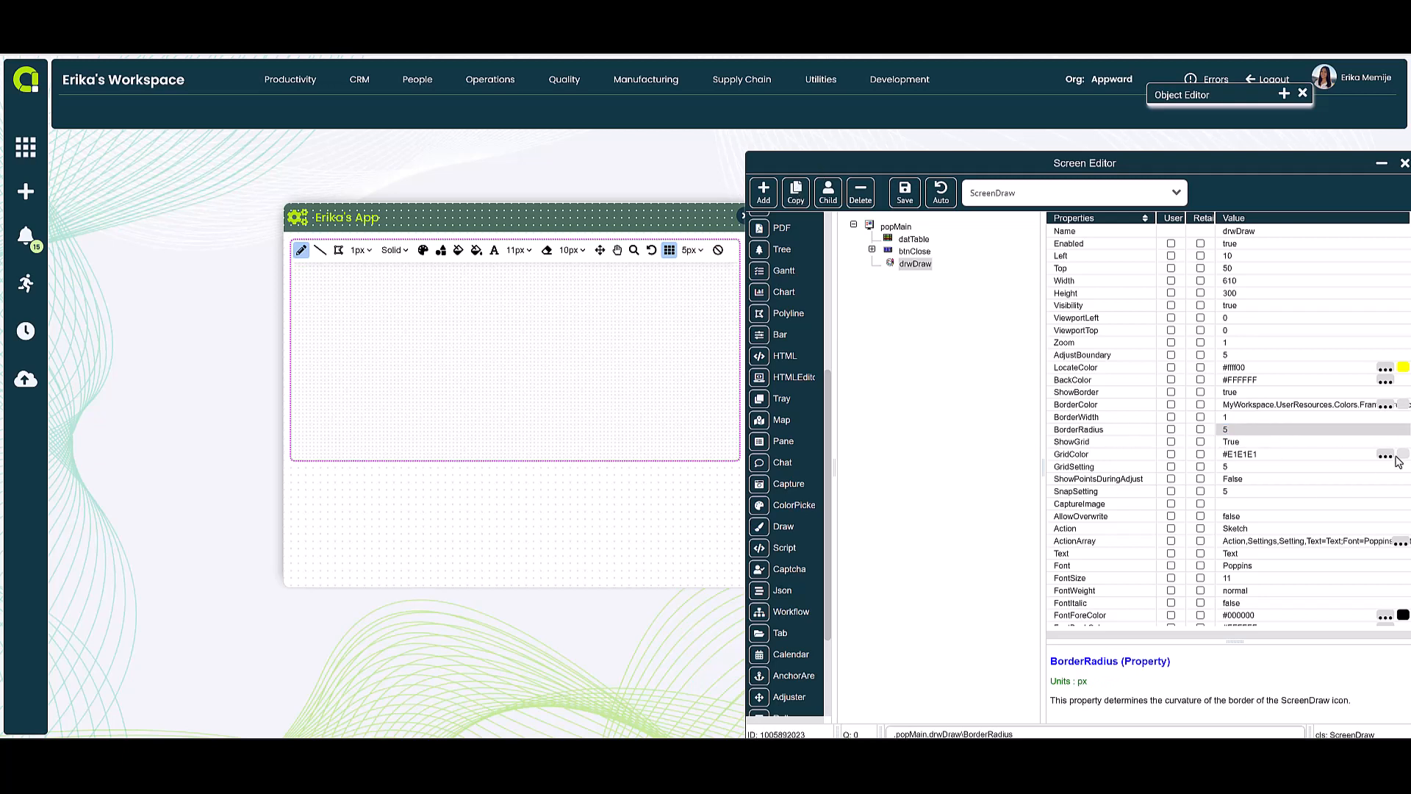
pyautogui.doubleClick(1238, 443)
pyautogui.moveTo(861, 158); pyautogui.dragTo(948, 158)
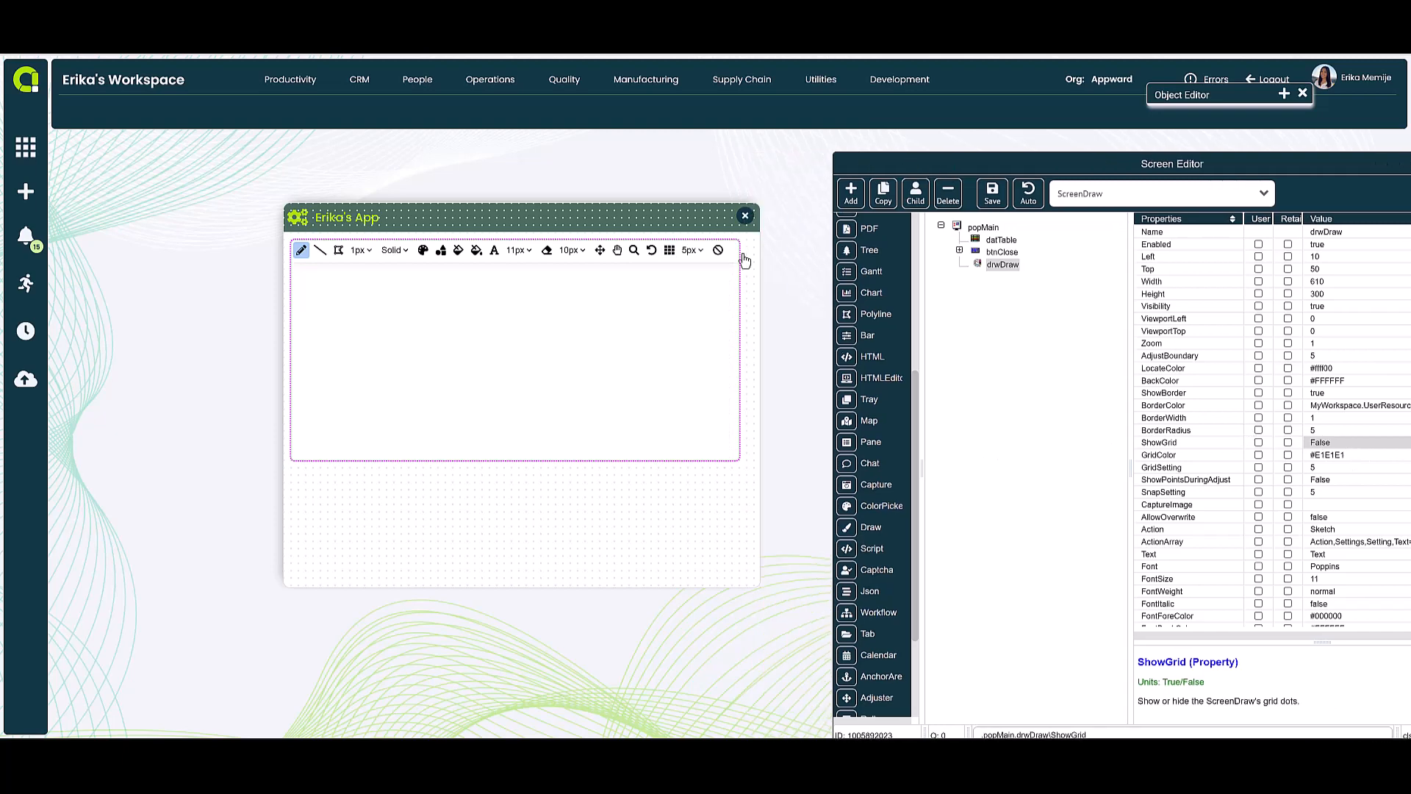
# Widen the Draw control to 620 and close the Screen Editor.
pyautogui.moveTo(739, 306); pyautogui.dragTo(747, 306)
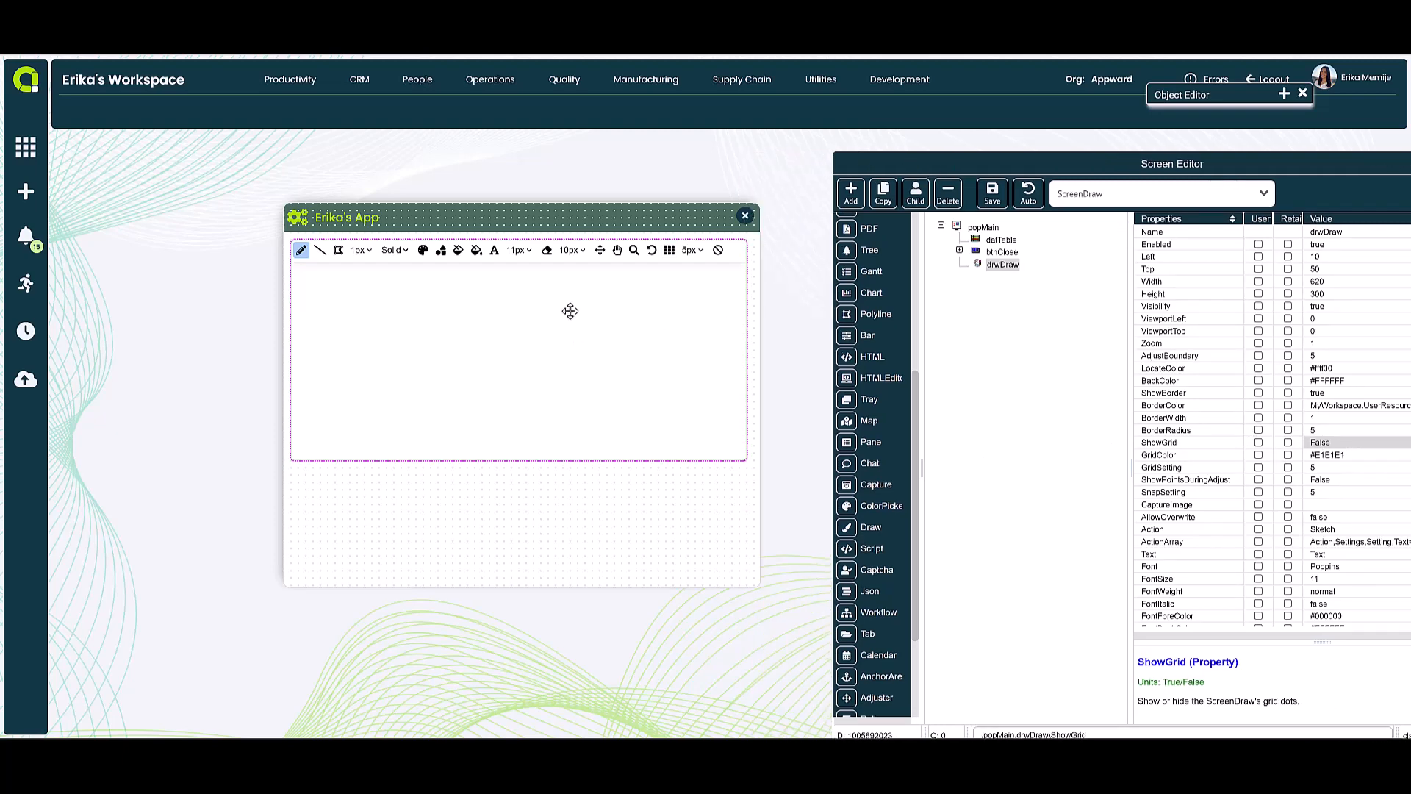
pyautogui.moveTo(1109, 165); pyautogui.dragTo(826, 292)
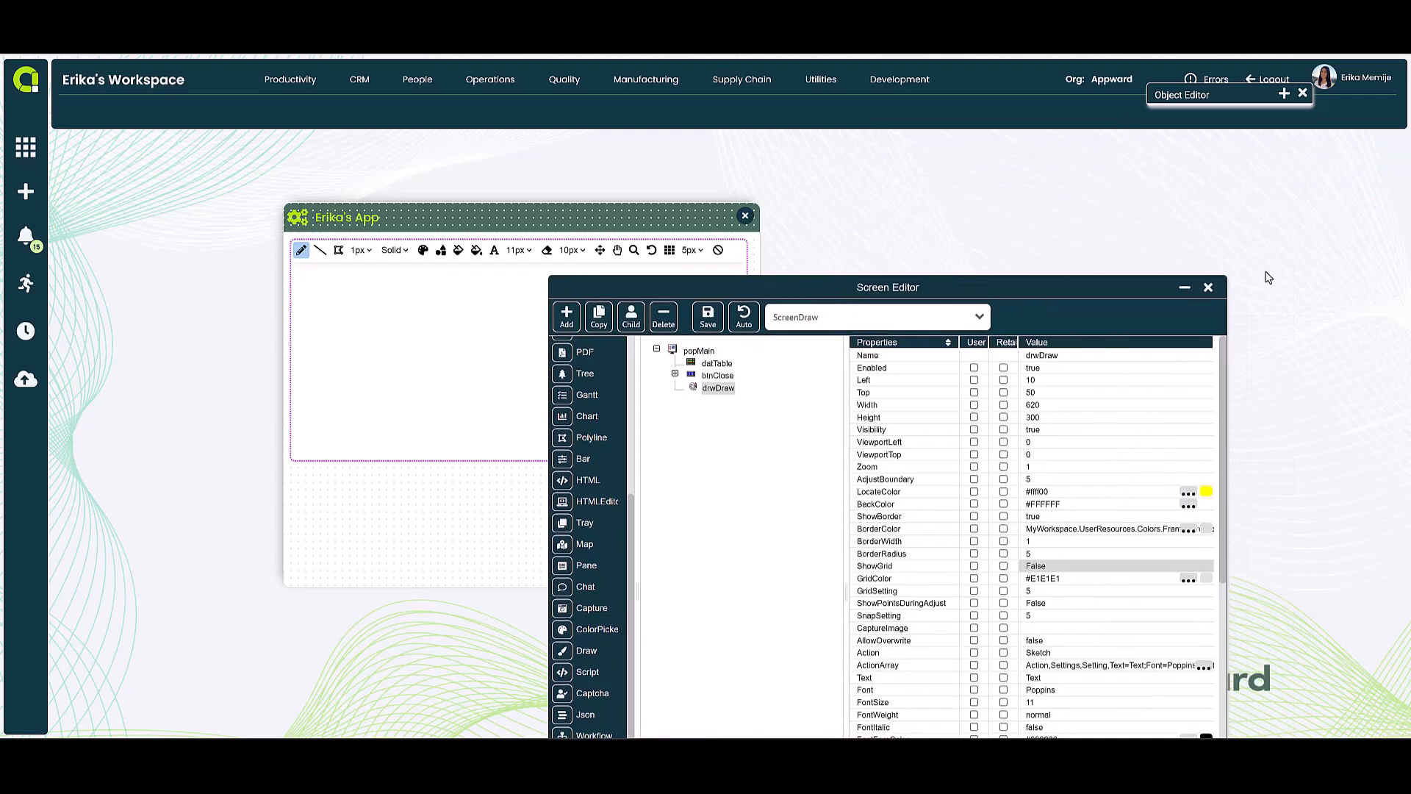
pyautogui.click(1209, 289)
pyautogui.click(633, 439)
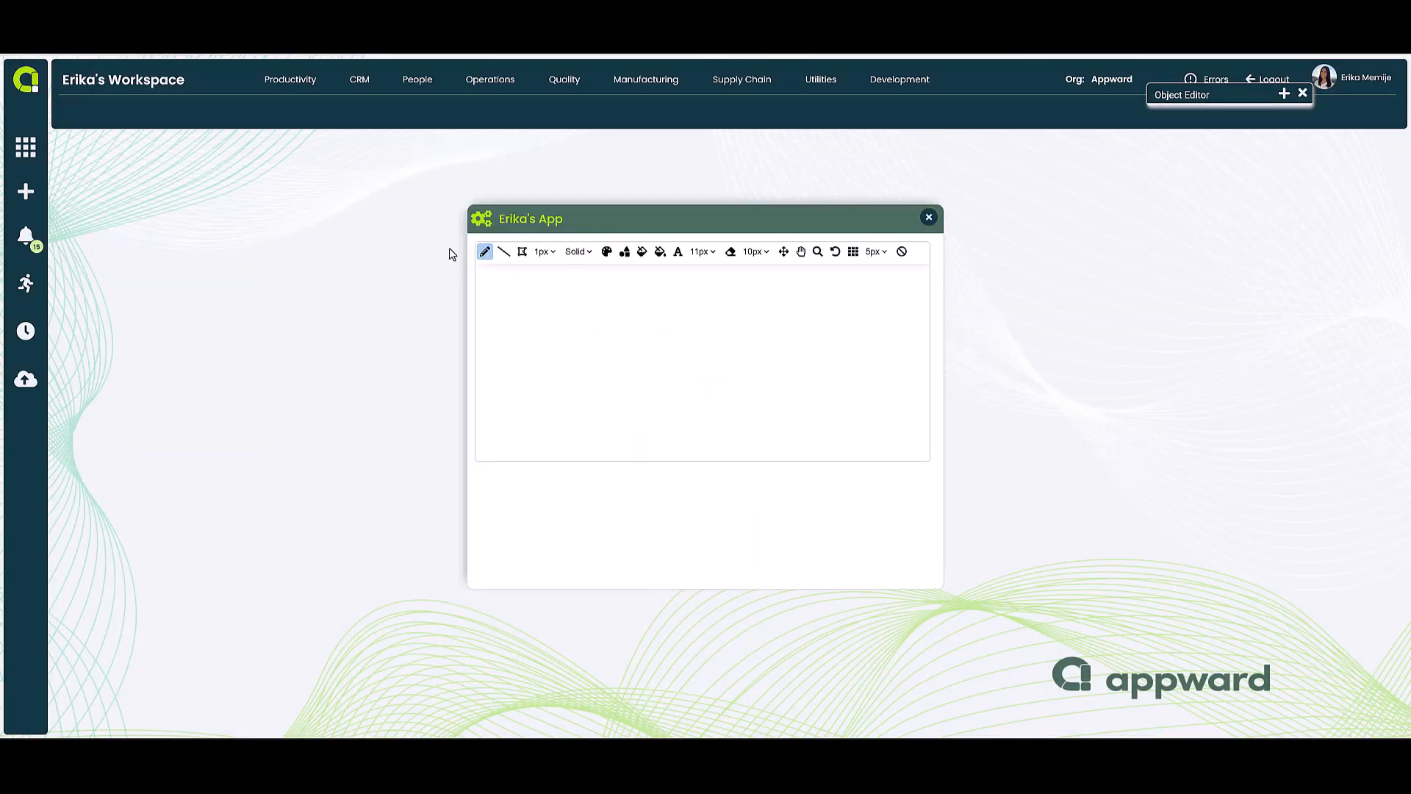
# Test the popup's Draw control by sketching a freehand scribble and a rectangle beside it.
pyautogui.moveTo(552, 294)
pyautogui.mouseDown()
pyautogui.moveTo(524, 365)
pyautogui.moveTo(464, 416)
pyautogui.moveTo(615, 397)
pyautogui.moveTo(652, 361)
pyautogui.mouseUp()
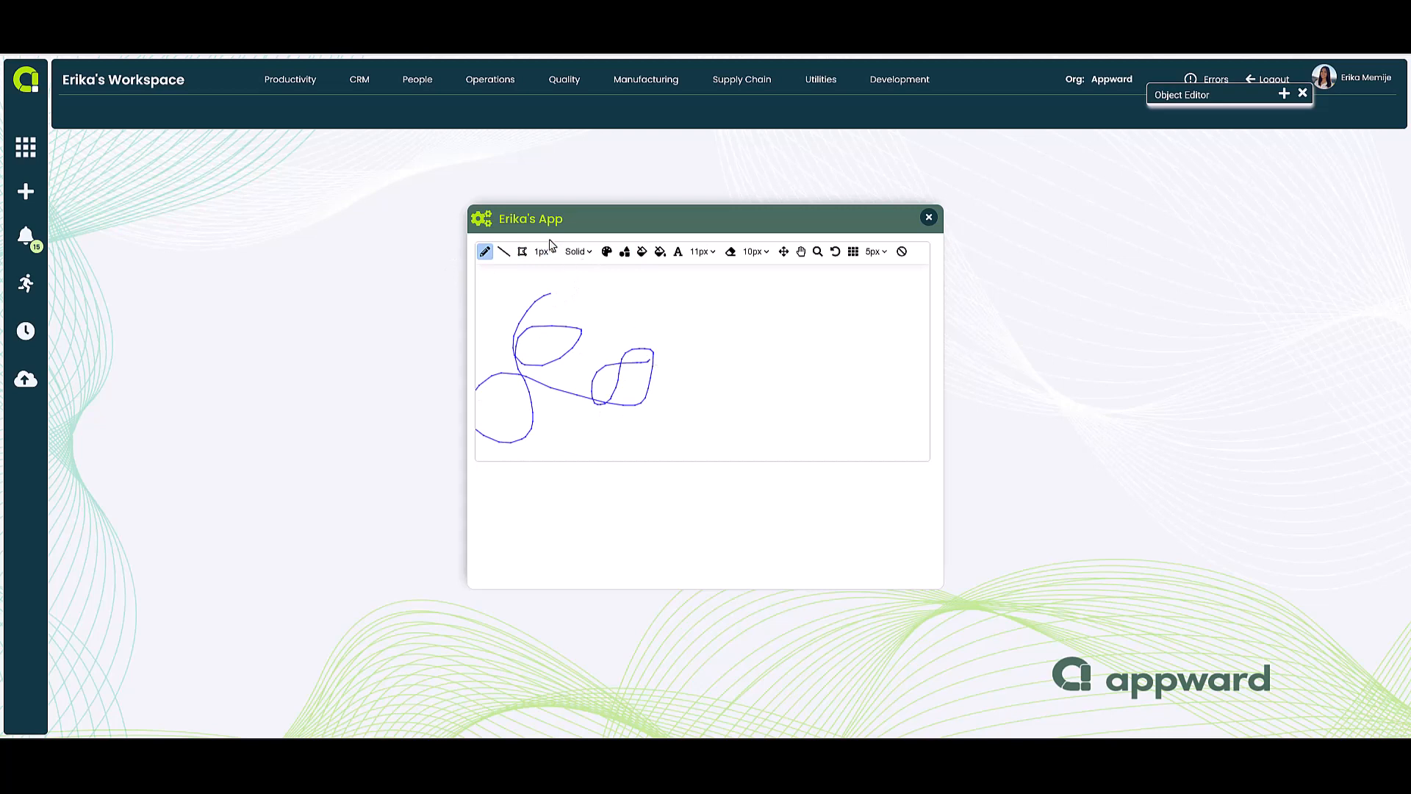
pyautogui.click(623, 252)
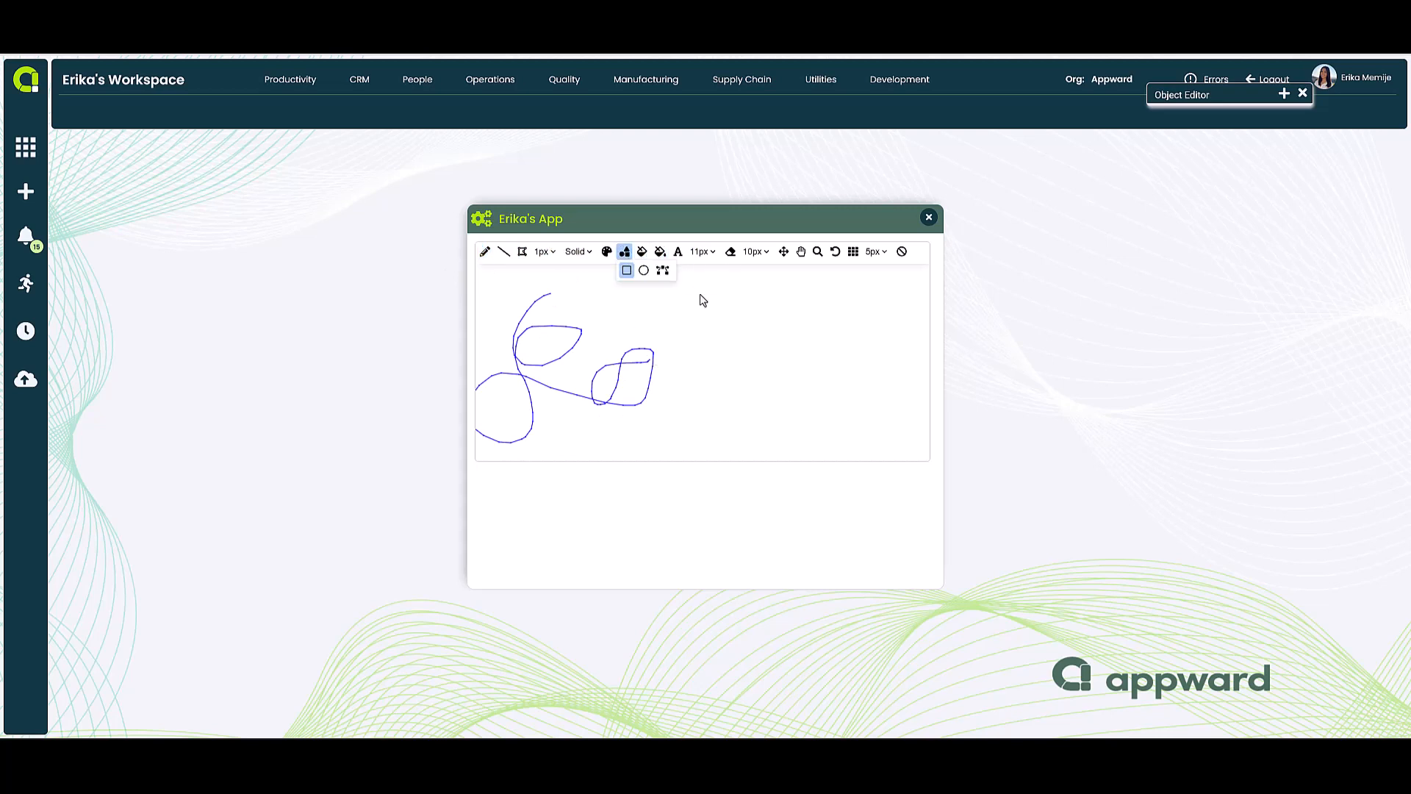
pyautogui.click(630, 269)
pyautogui.moveTo(699, 297); pyautogui.dragTo(796, 386)
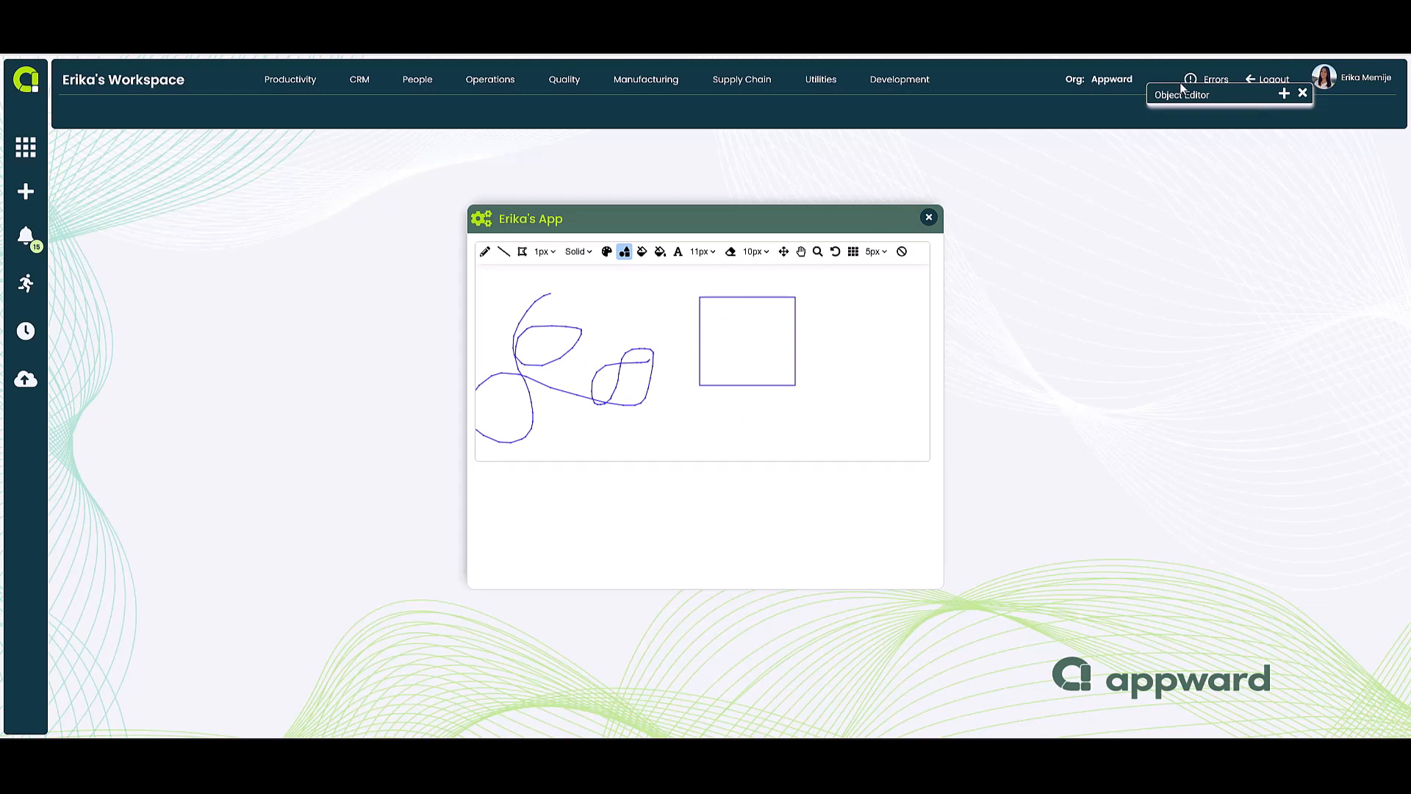
# Restore the Object Editor and rename the data table under popMain as datNotes.
pyautogui.moveTo(1182, 94); pyautogui.dragTo(953, 162)
pyautogui.click(1056, 160)
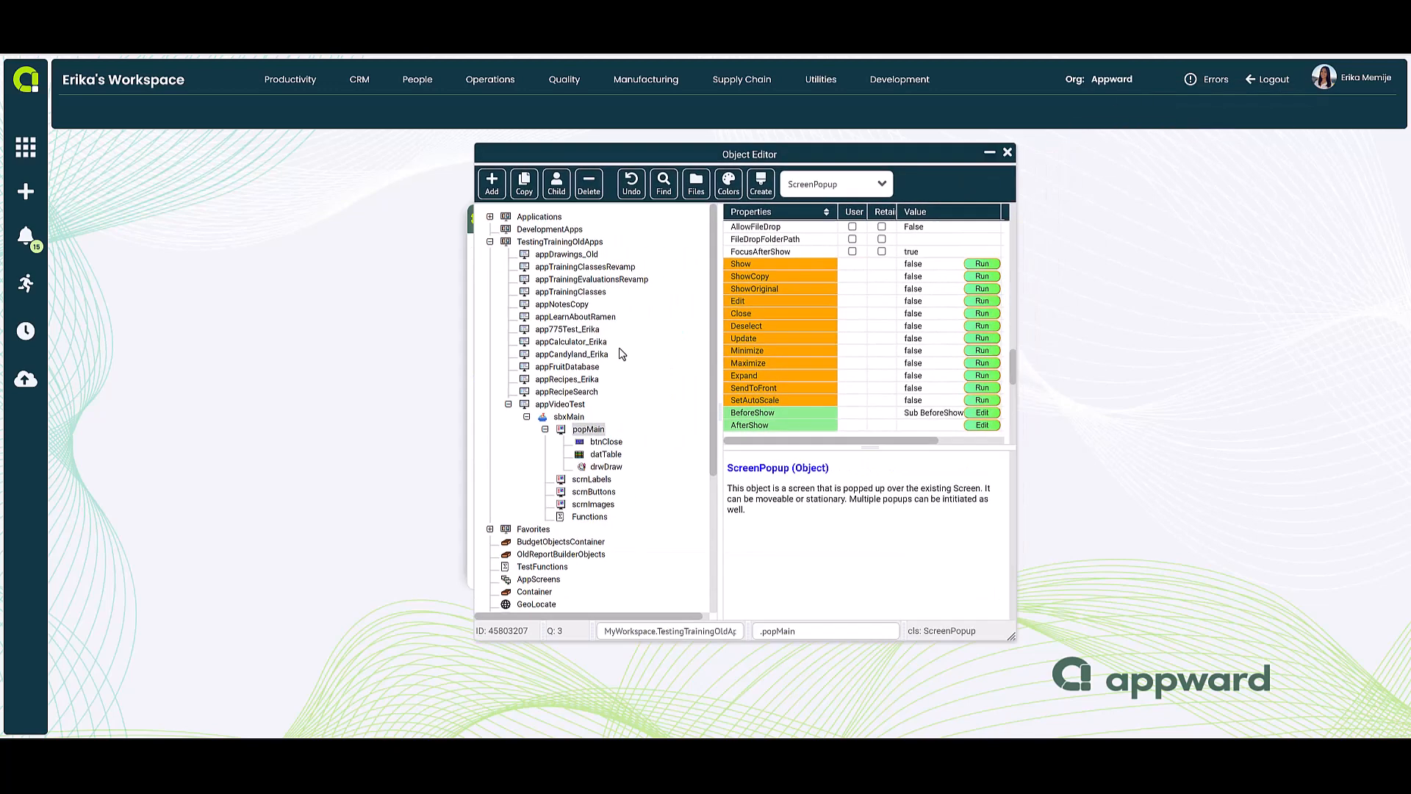
pyautogui.click(617, 454)
pyautogui.click(951, 228)
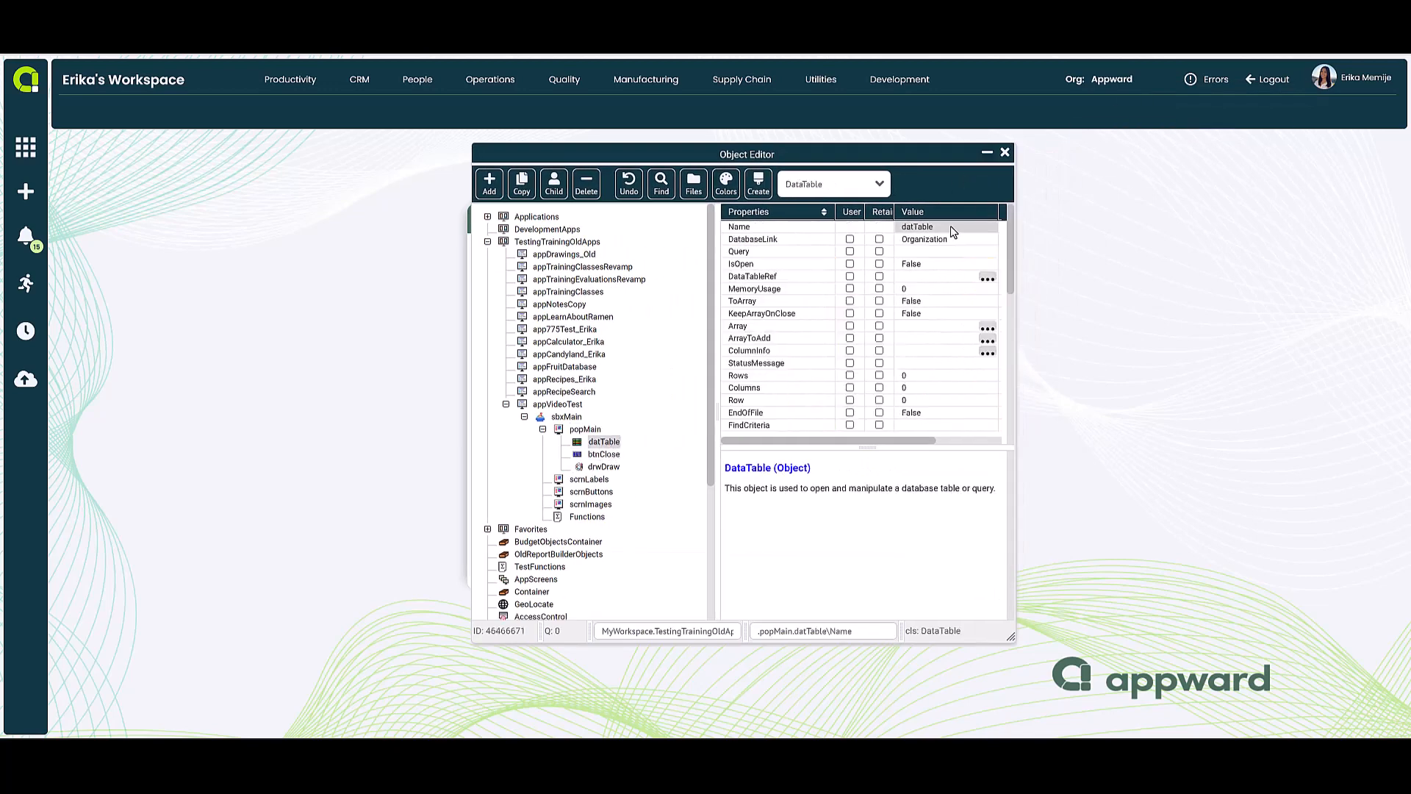
pyautogui.click(950, 226)
pyautogui.write('Notes')
pyautogui.press('Return')
# Set the Query property of datNotes to select all columns from Notes_Elements with a where condition on ElementID.
pyautogui.click(933, 252)
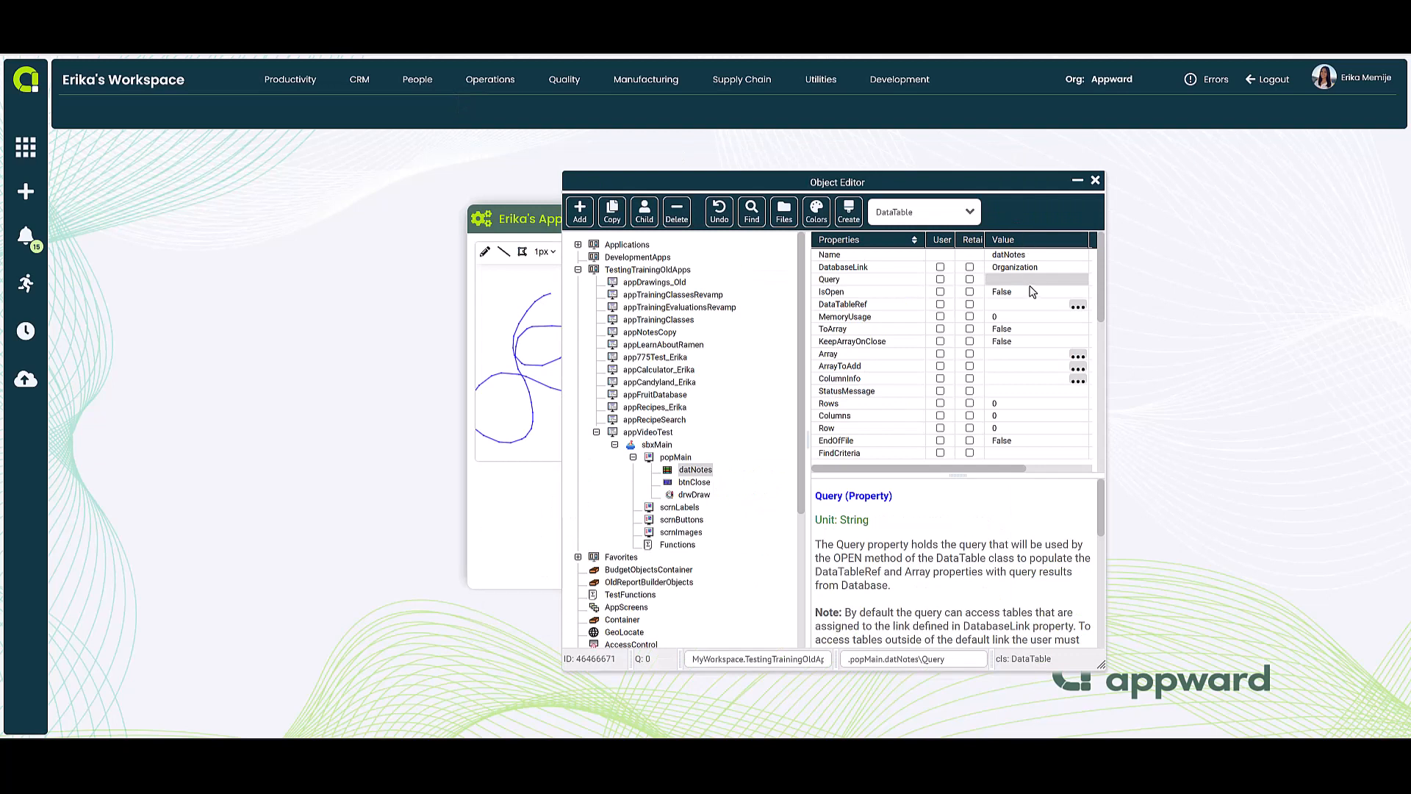
pyautogui.click(1026, 281)
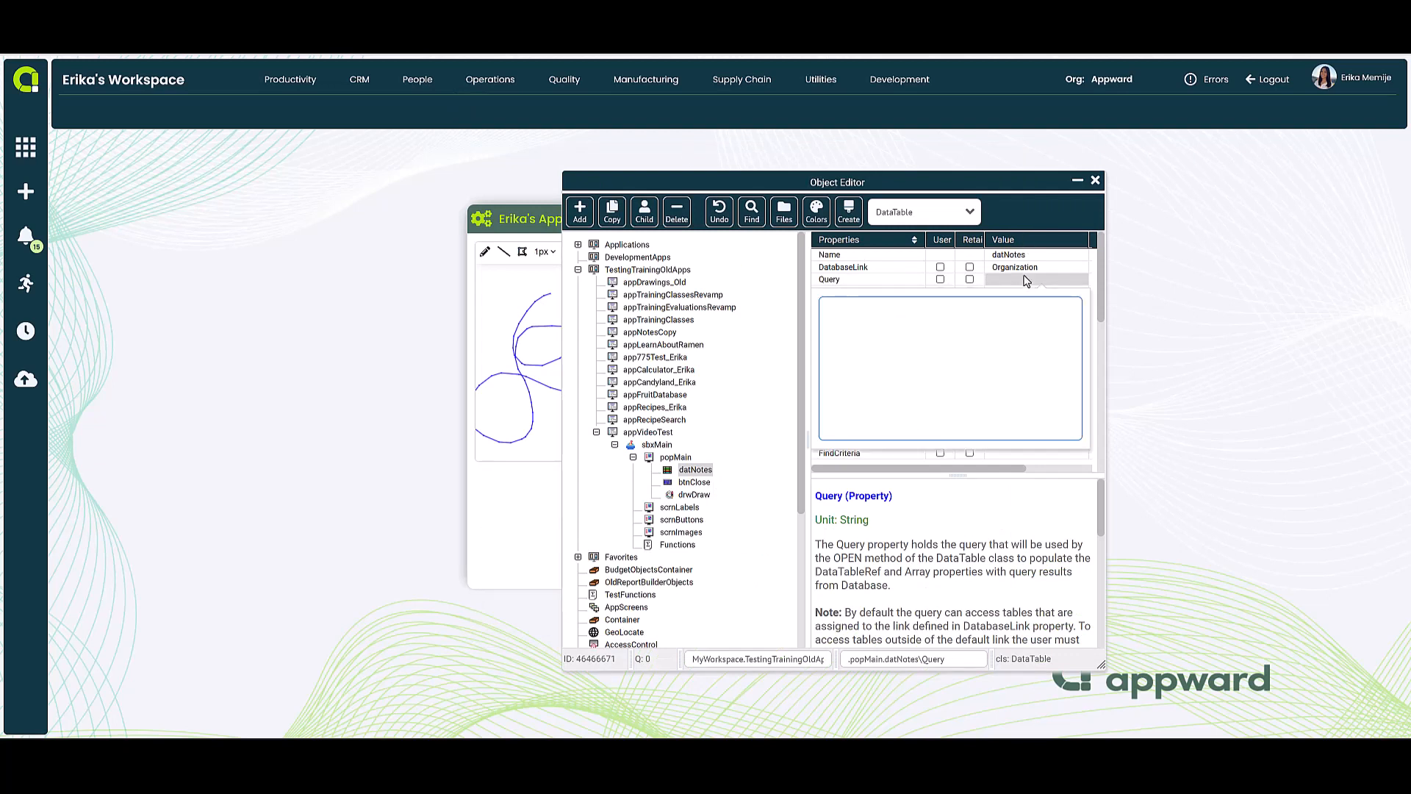
pyautogui.write('Se')
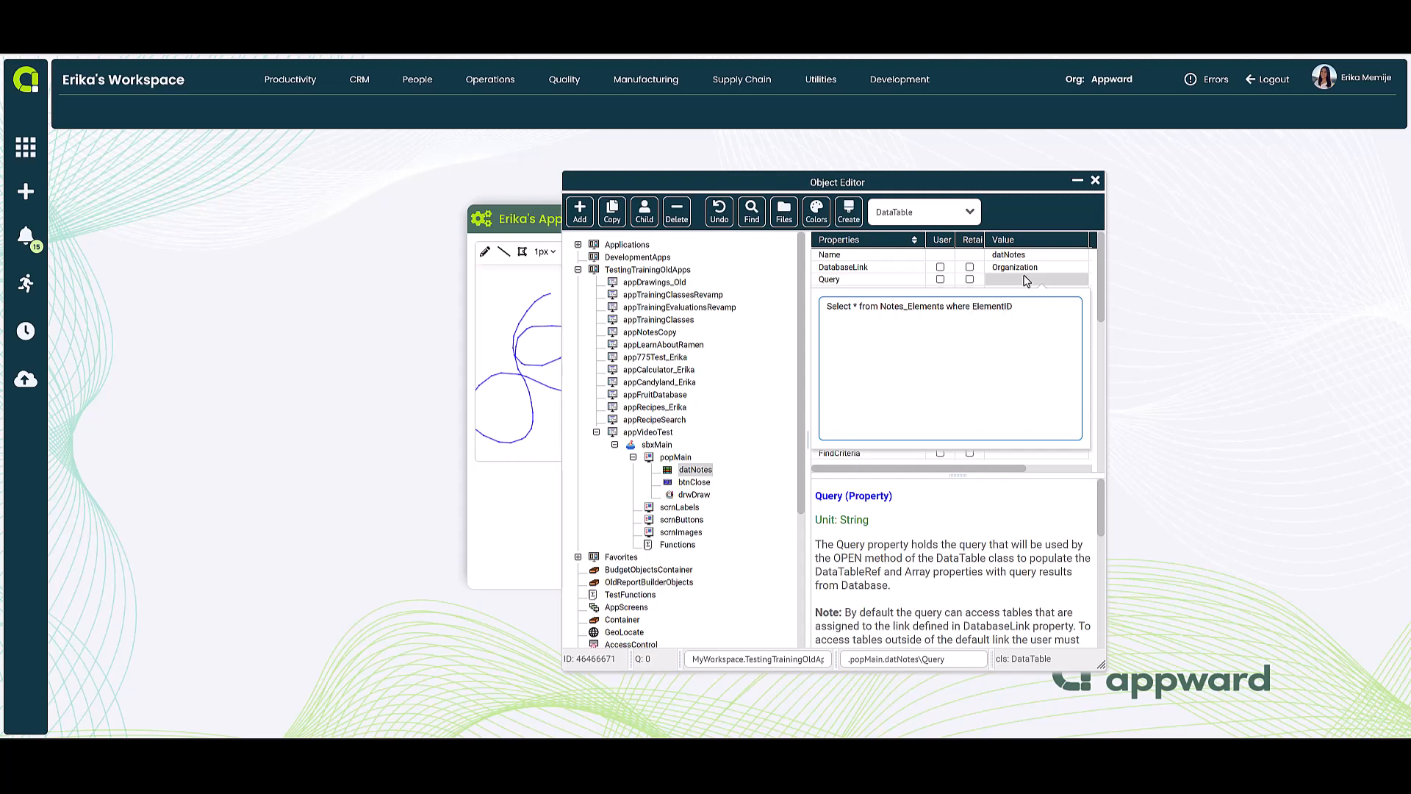
pyautogui.click(1013, 285)
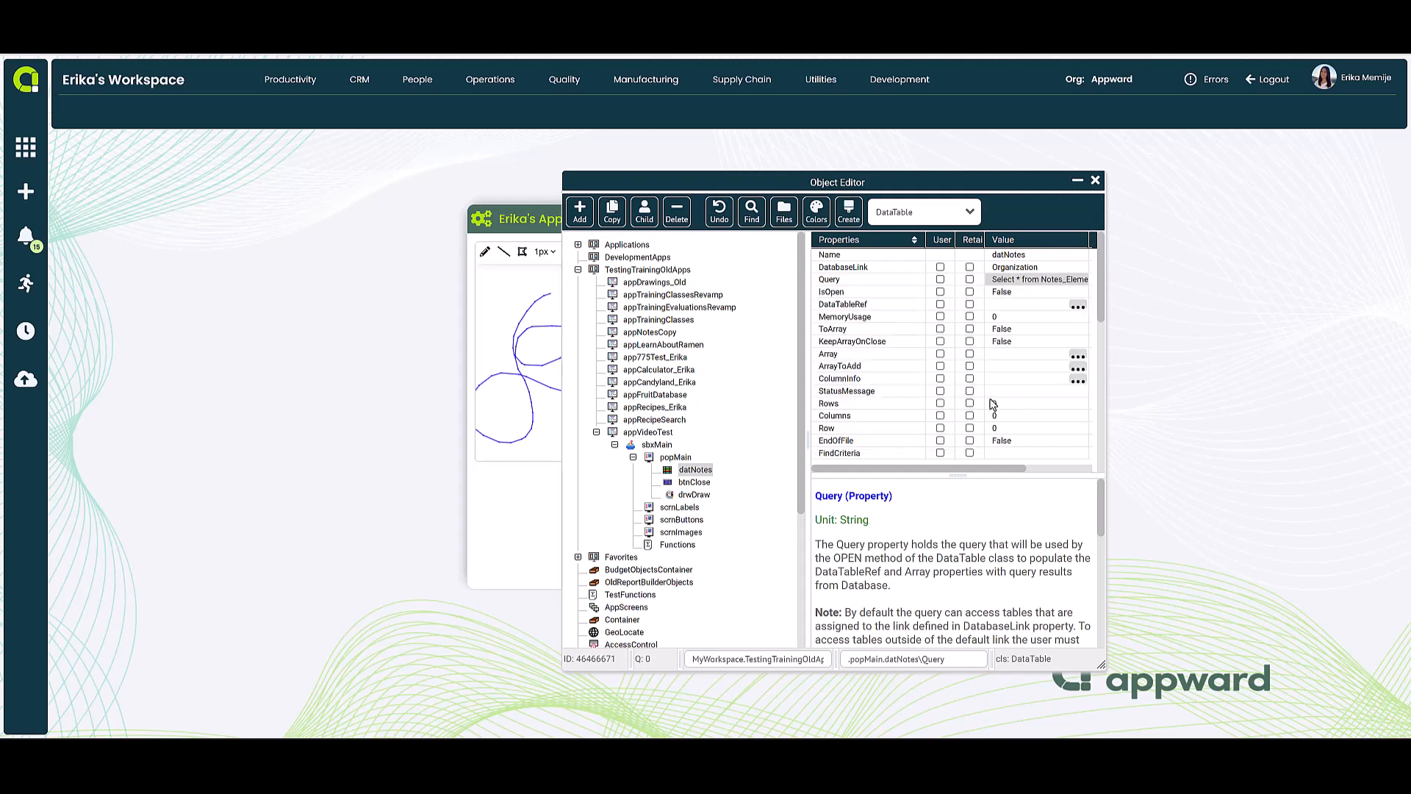
# Run Discover on datNotes, check its Content data field, and collapse popMain in the object tree.
pyautogui.scroll(-5, 993, 403)
pyautogui.click(1065, 394)
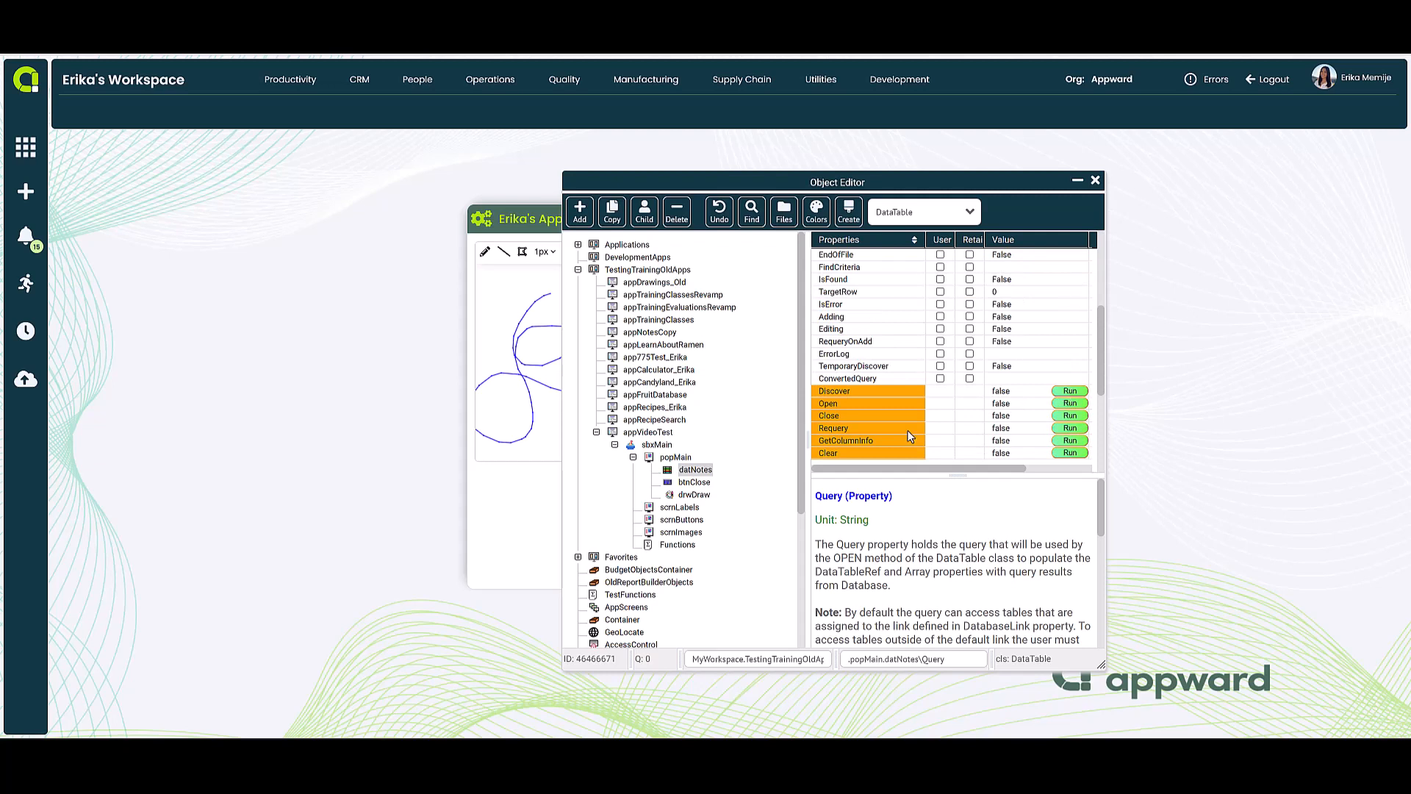
pyautogui.click(651, 471)
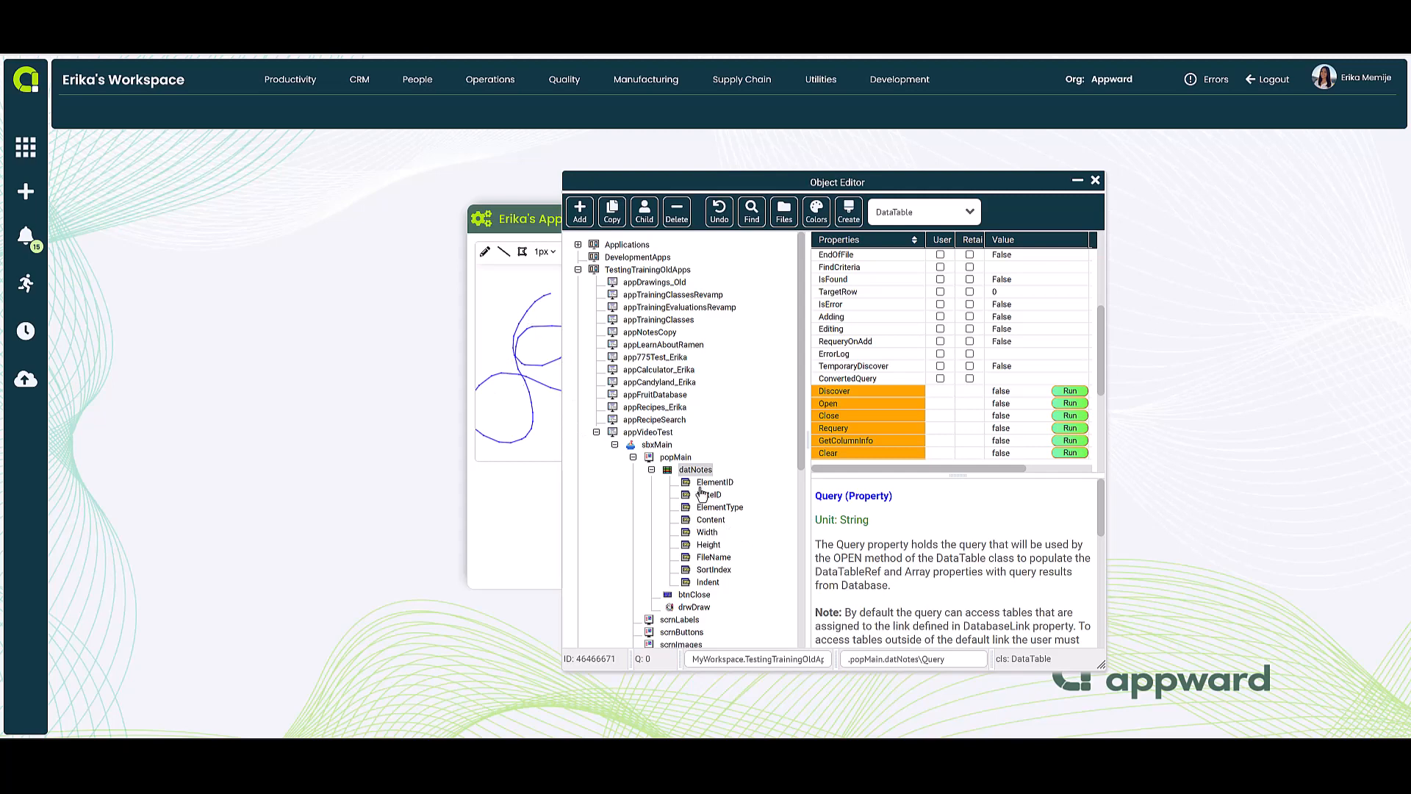
pyautogui.click(711, 521)
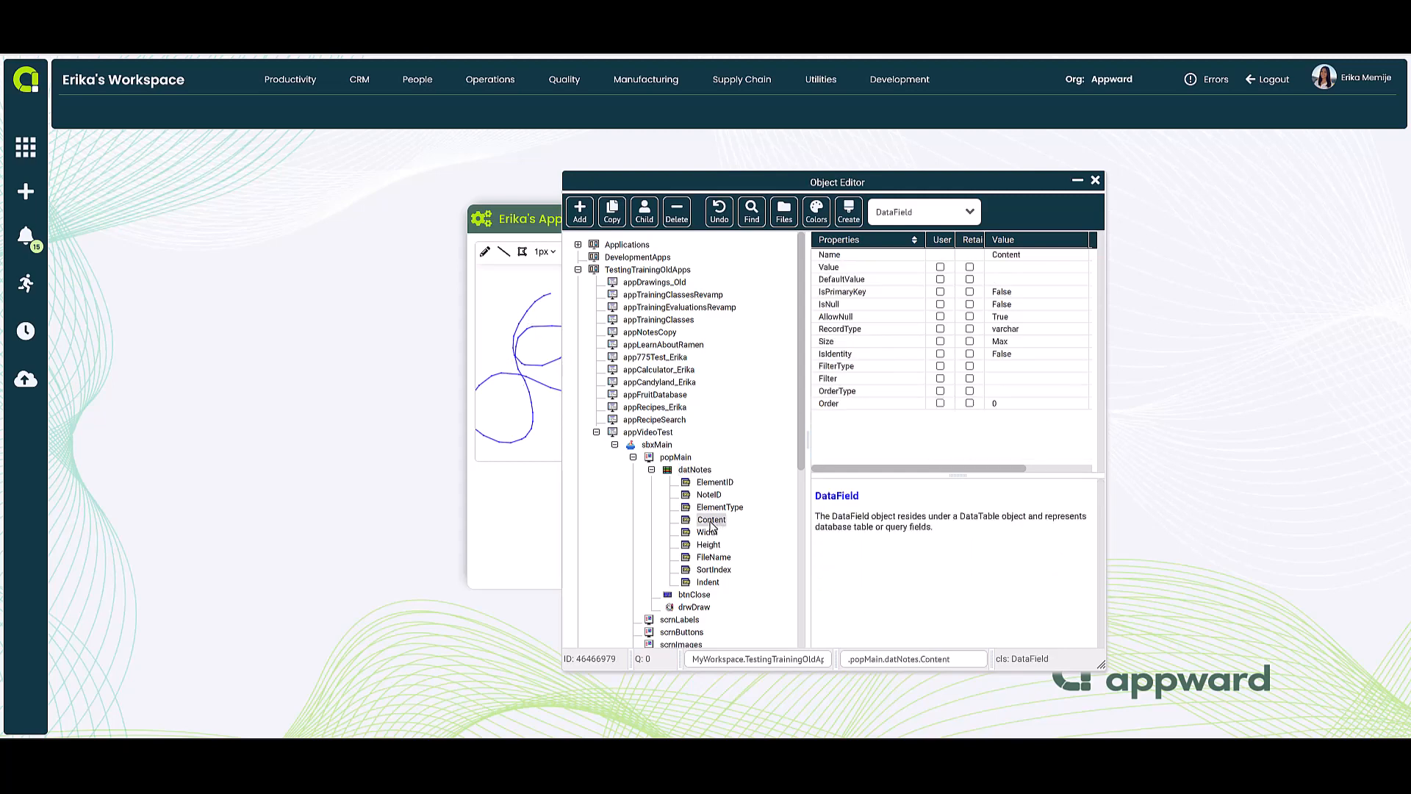
pyautogui.click(651, 470)
pyautogui.click(633, 457)
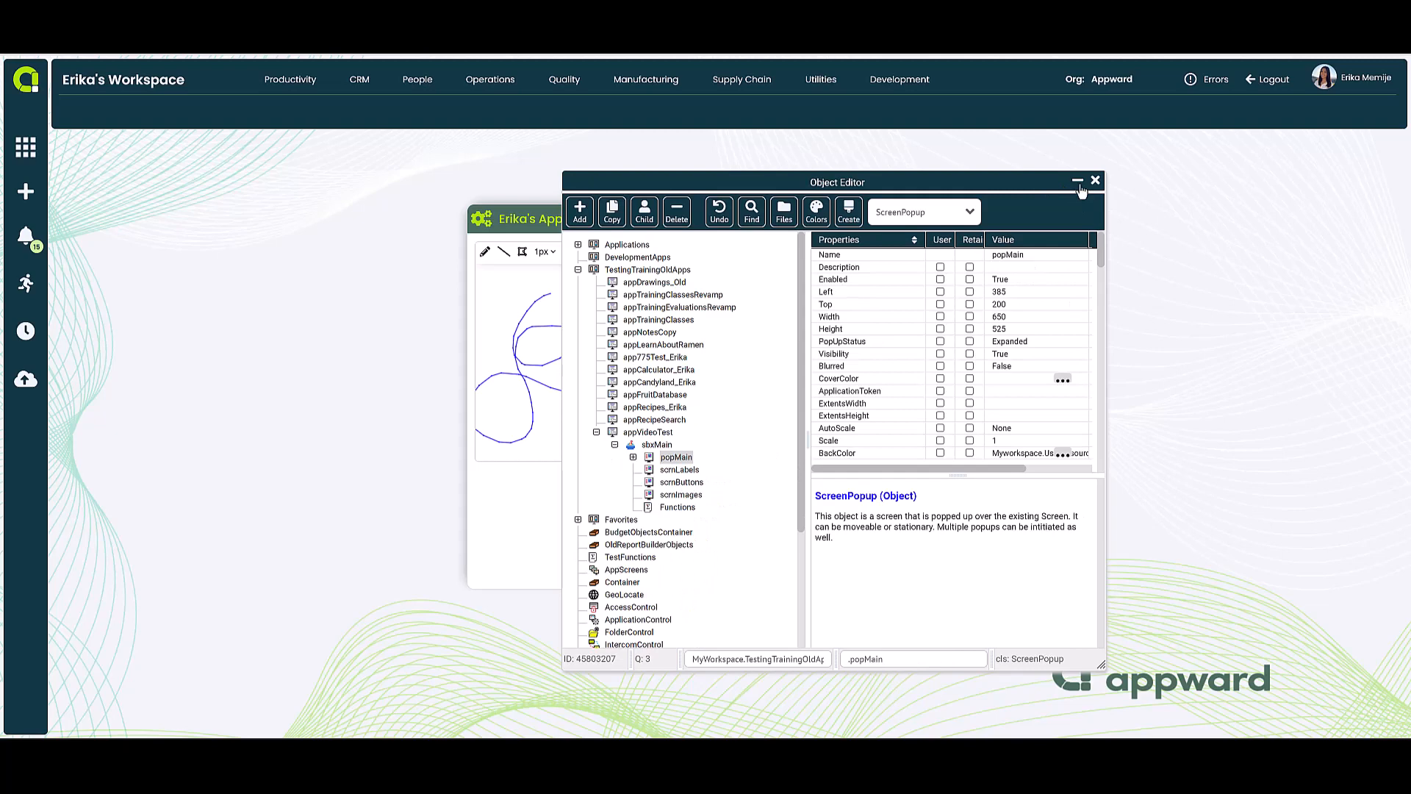
# Minimize the Object Editor and open the popup in Screen Design with the drwDraw control selected.
pyautogui.click(1079, 181)
pyautogui.rightClick(616, 454)
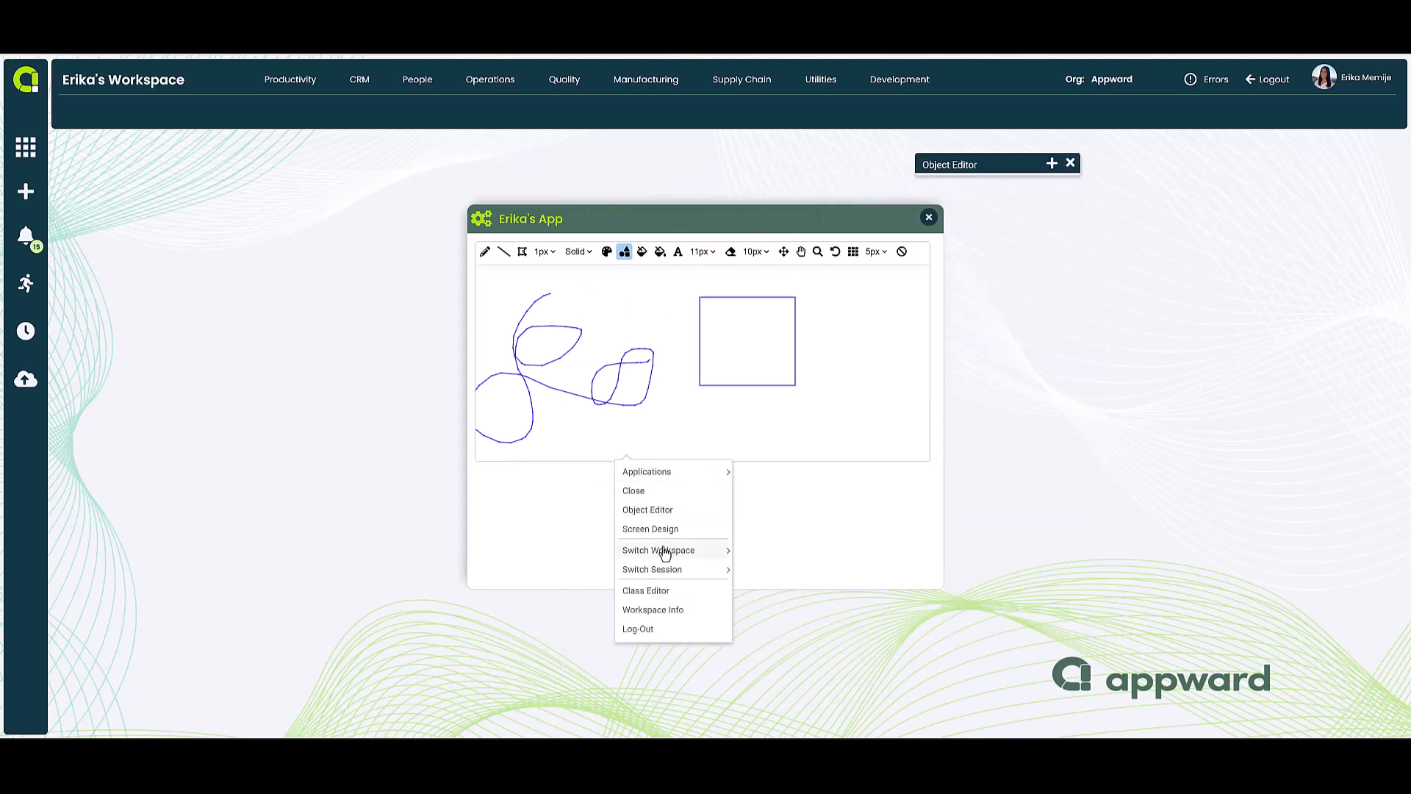
pyautogui.click(664, 531)
pyautogui.click(455, 393)
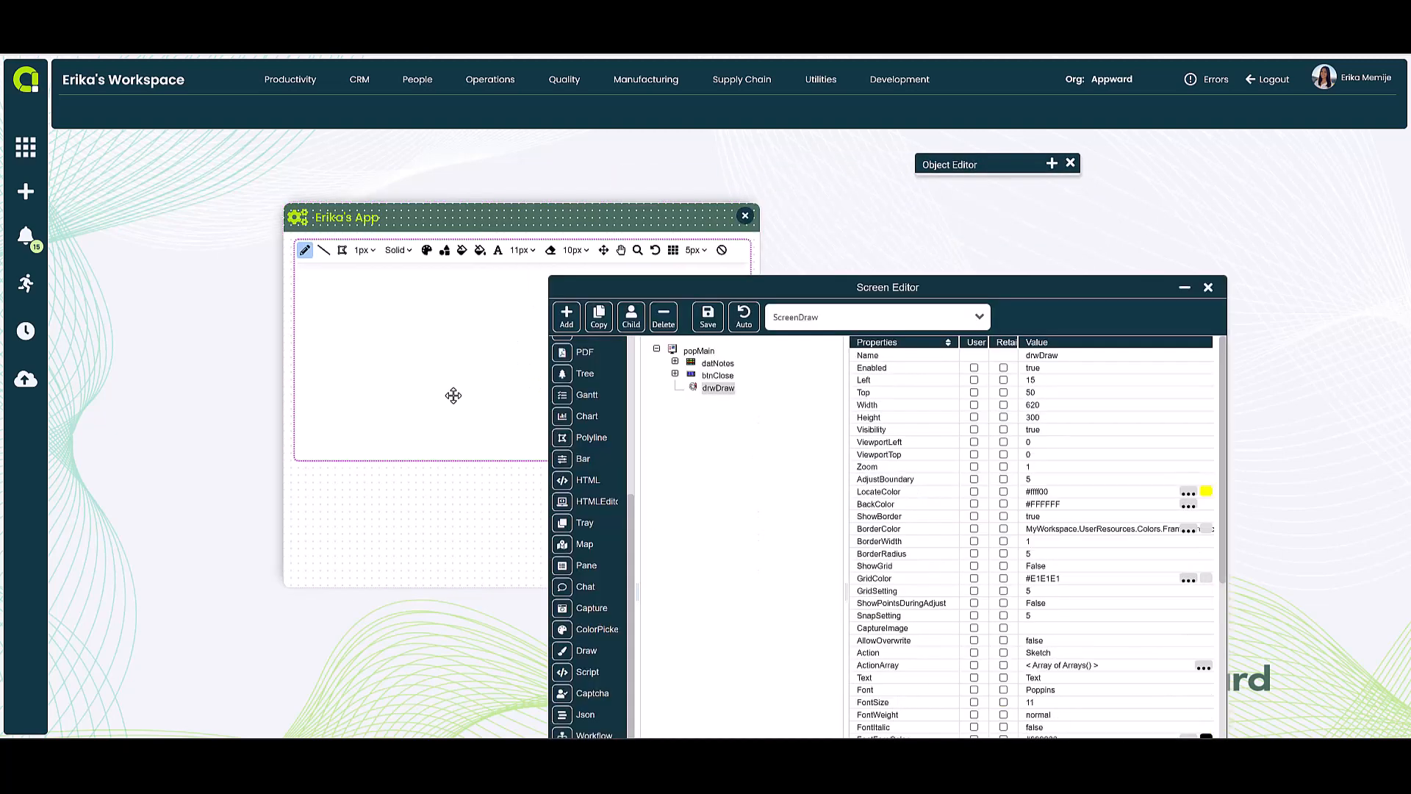
pyautogui.moveTo(704, 288); pyautogui.dragTo(741, 205)
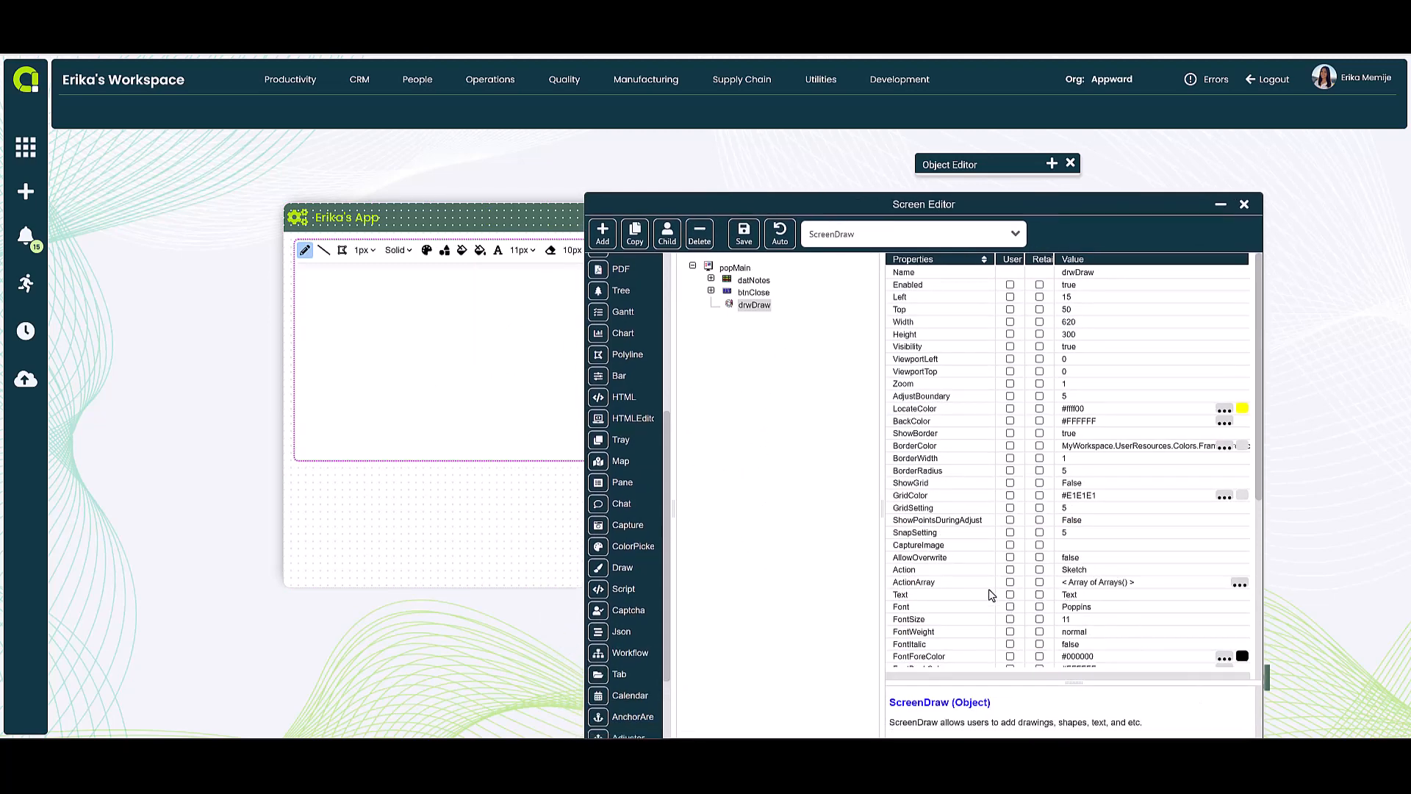
# View the contents of drwDraw's ActionArray property in the Array Viewer and close it.
pyautogui.click(1132, 584)
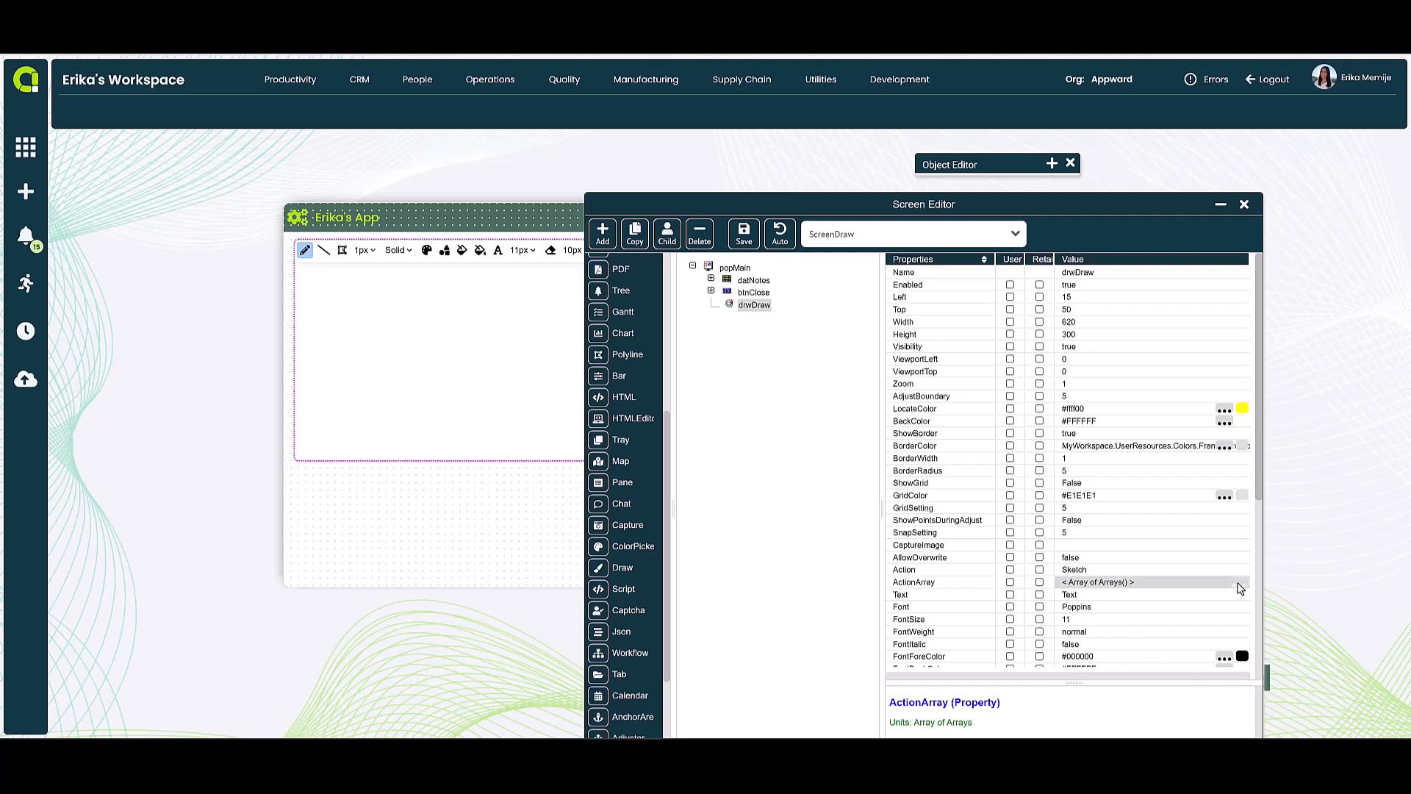
pyautogui.click(1239, 586)
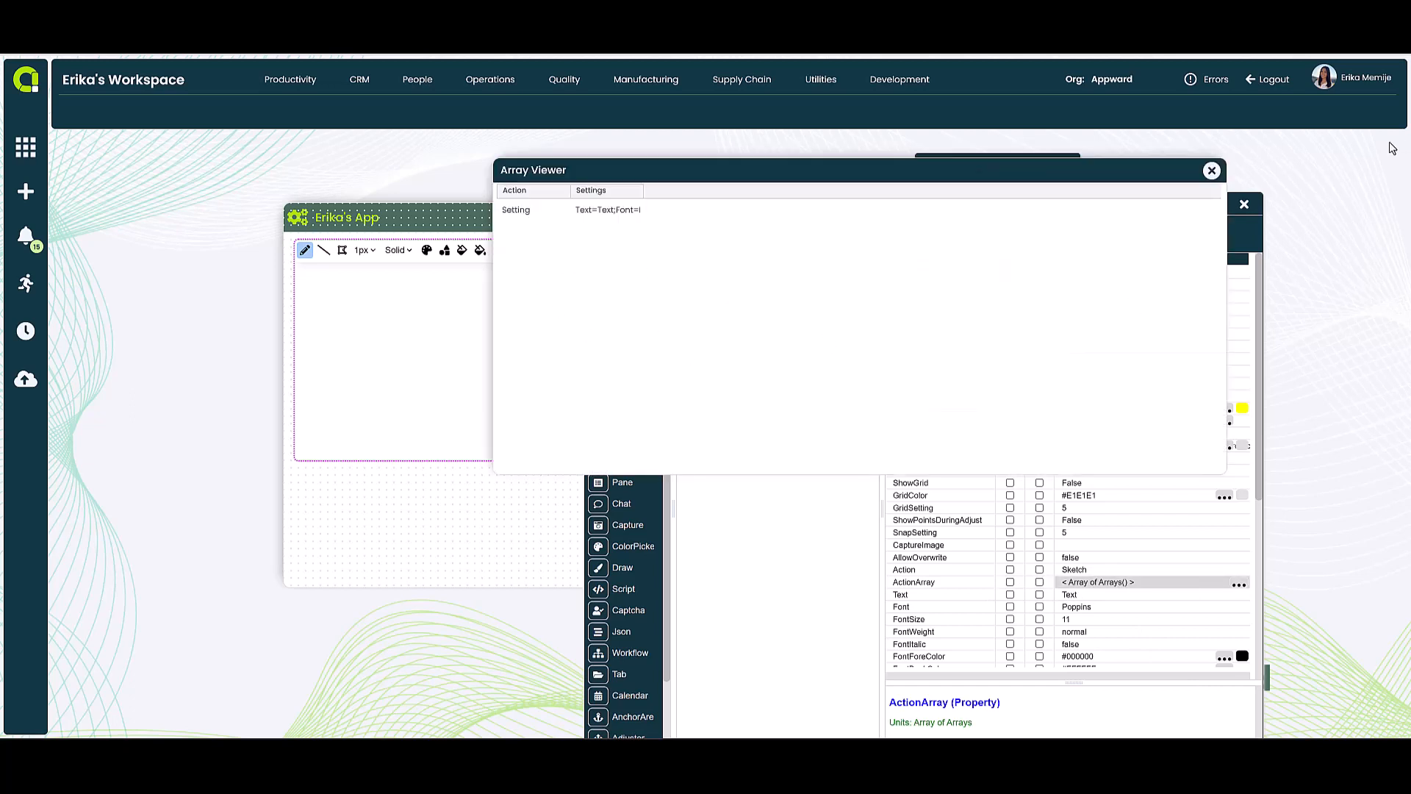
pyautogui.click(1212, 171)
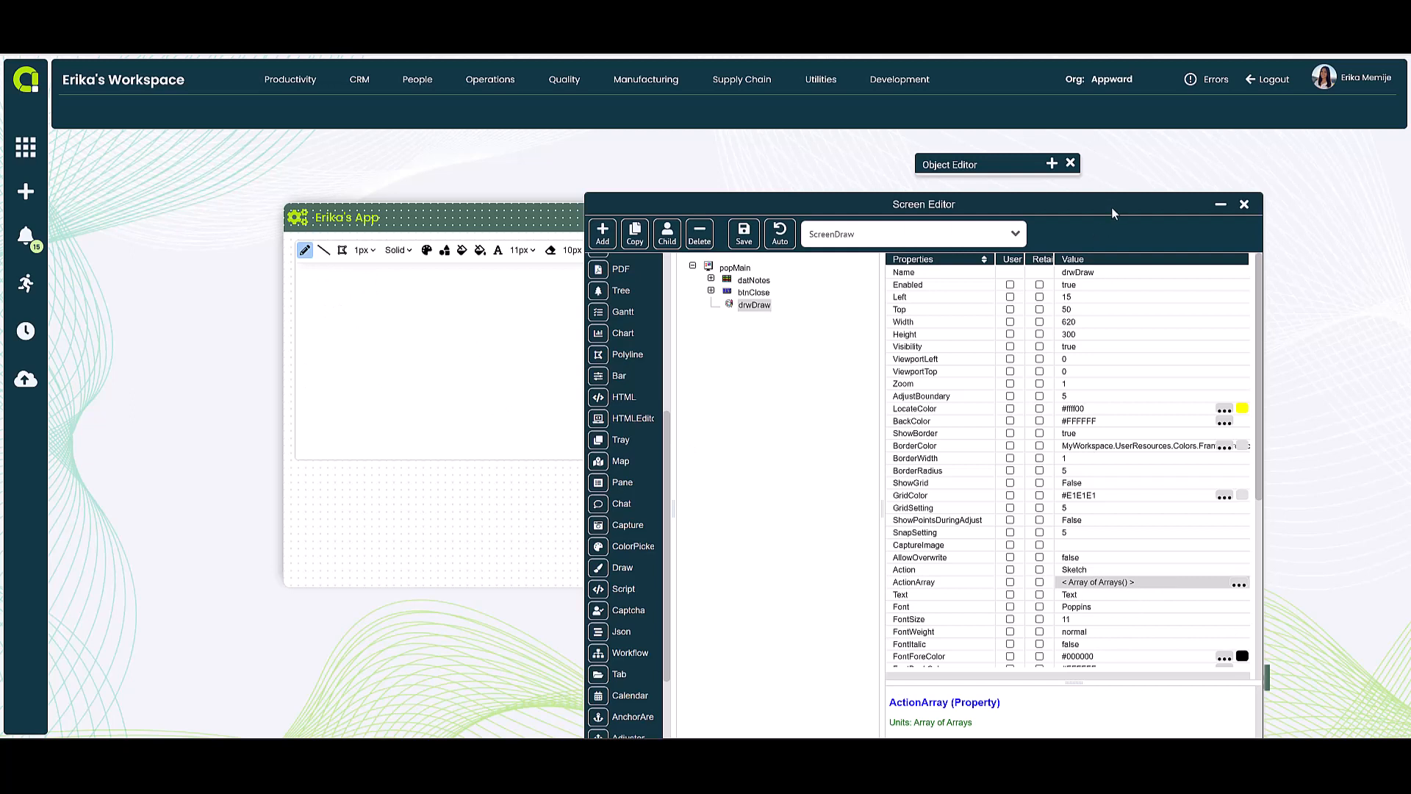
# Open drwDraw's AfterDraw script for editing.
pyautogui.moveTo(1111, 207); pyautogui.dragTo(1137, 183)
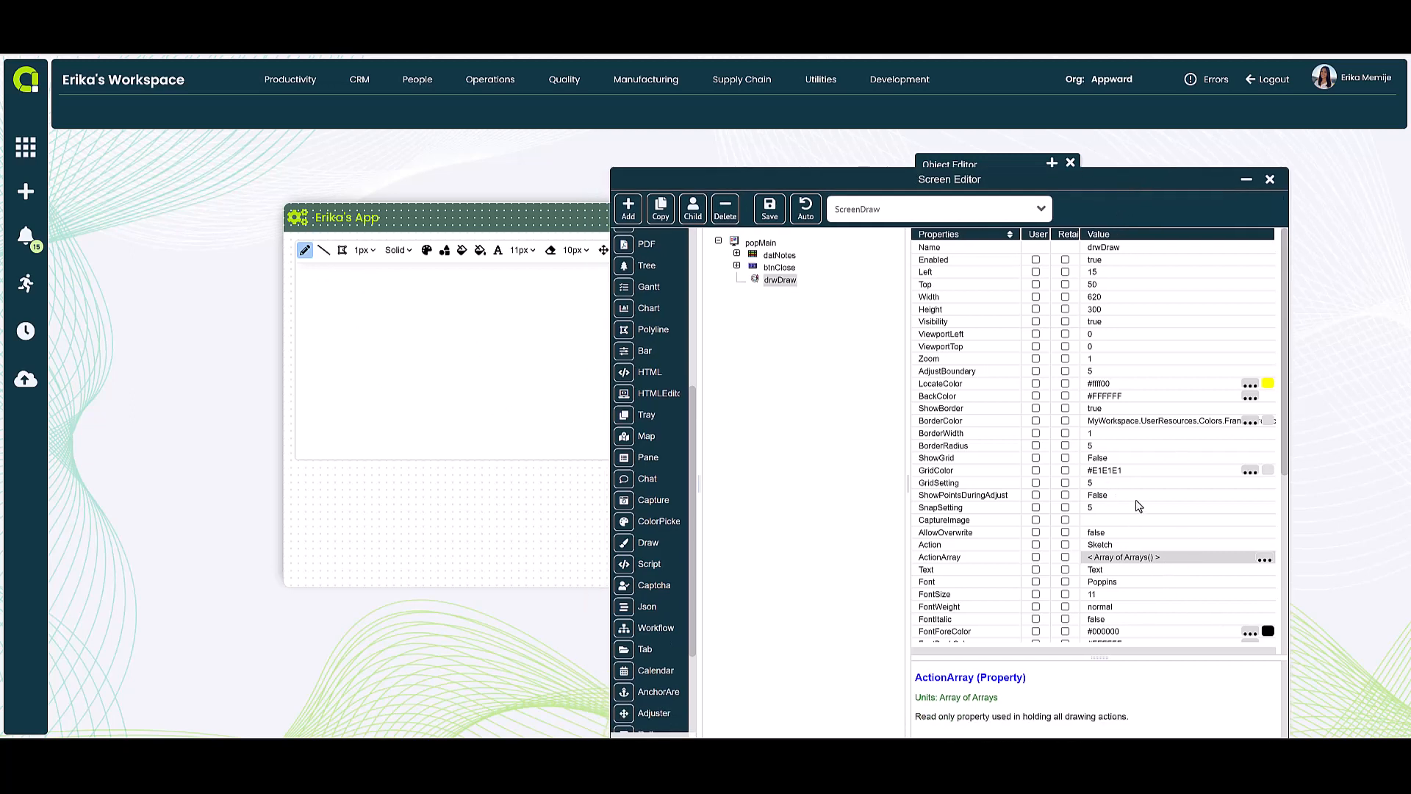
pyautogui.scroll(-5, 1136, 531)
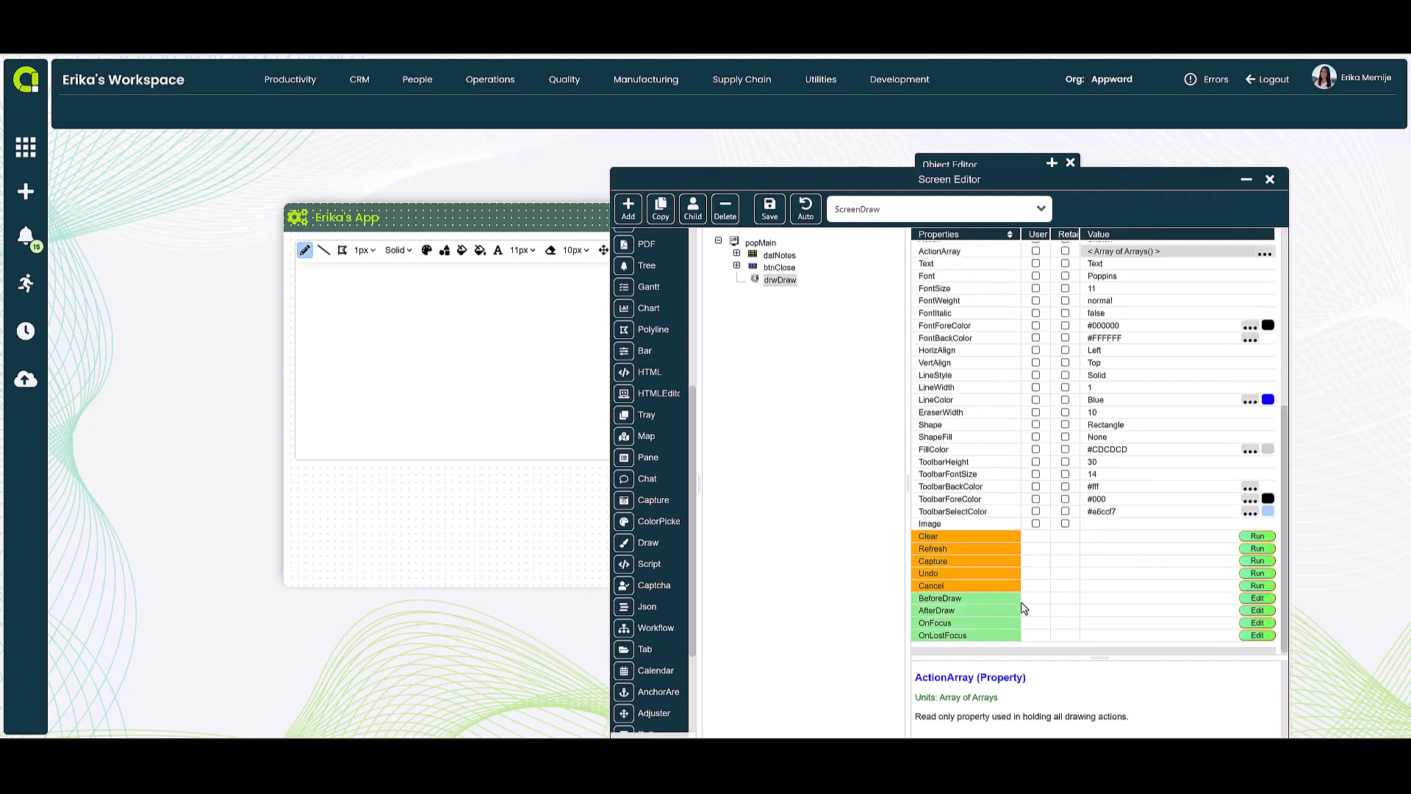
pyautogui.click(1132, 612)
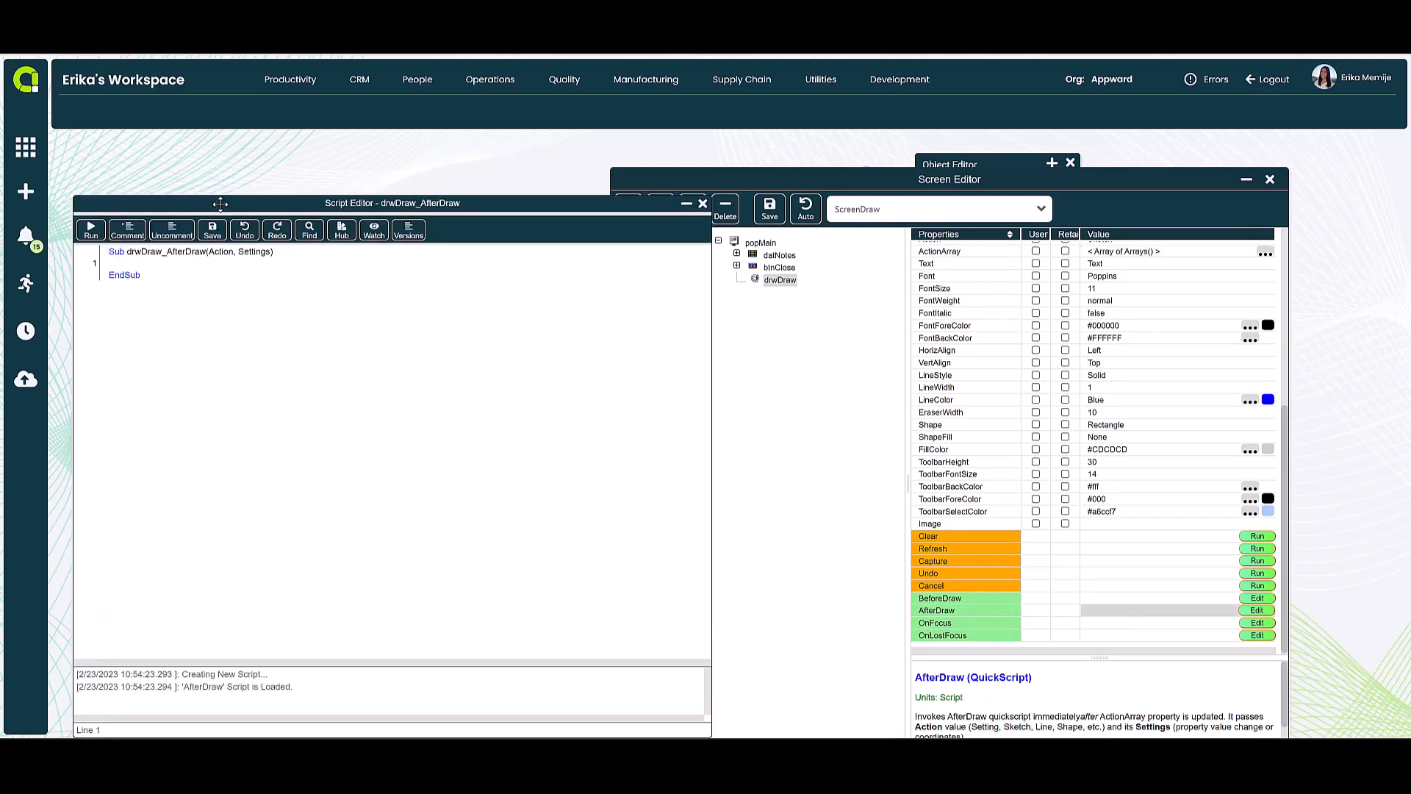
pyautogui.moveTo(217, 204); pyautogui.dragTo(299, 212)
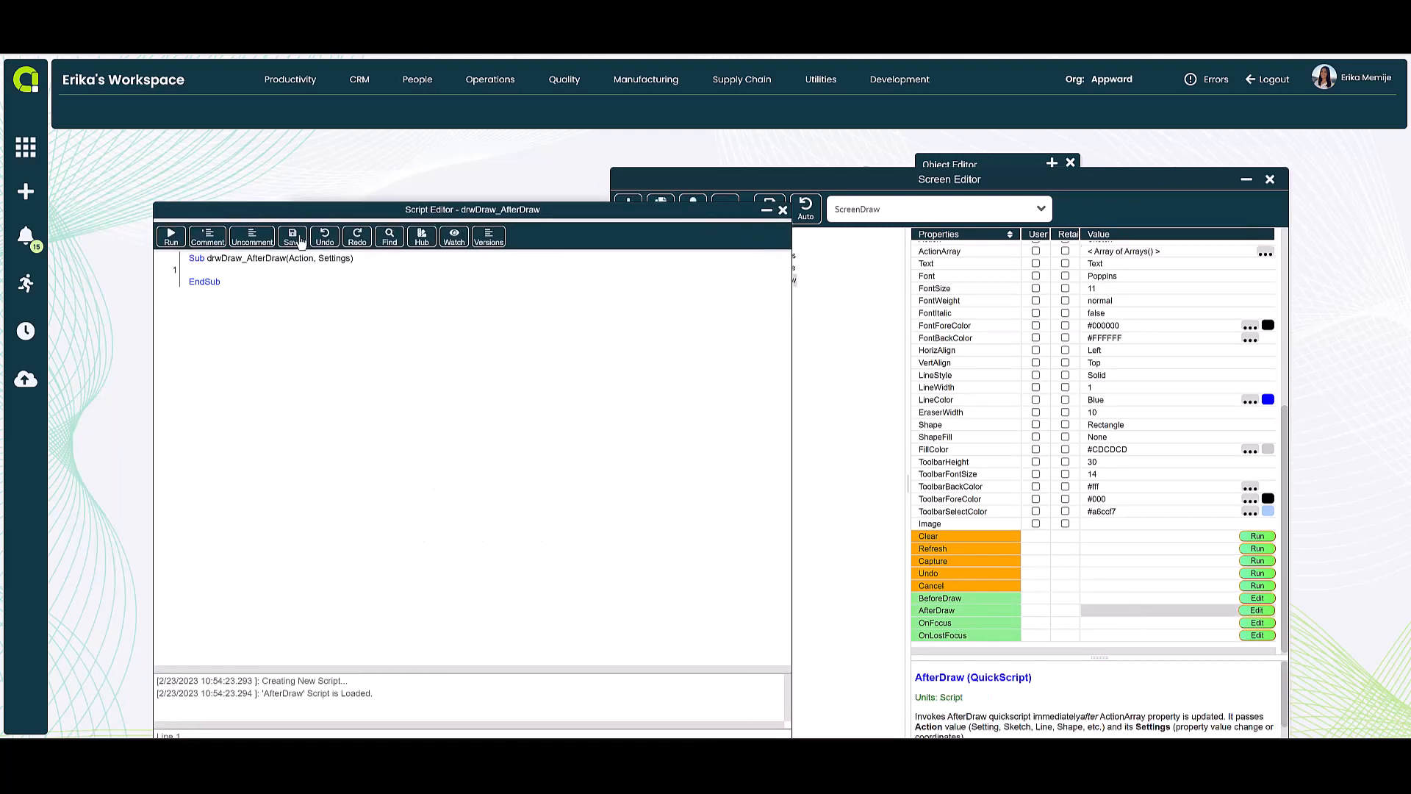
# Add the line "Alias NotesElementsTable = MyParent.datNotes" to the AfterDraw script.
pyautogui.click(232, 274)
pyautogui.press('Return')
pyautogui.press('Return')
pyautogui.write('Alias NotesElementsTable =')
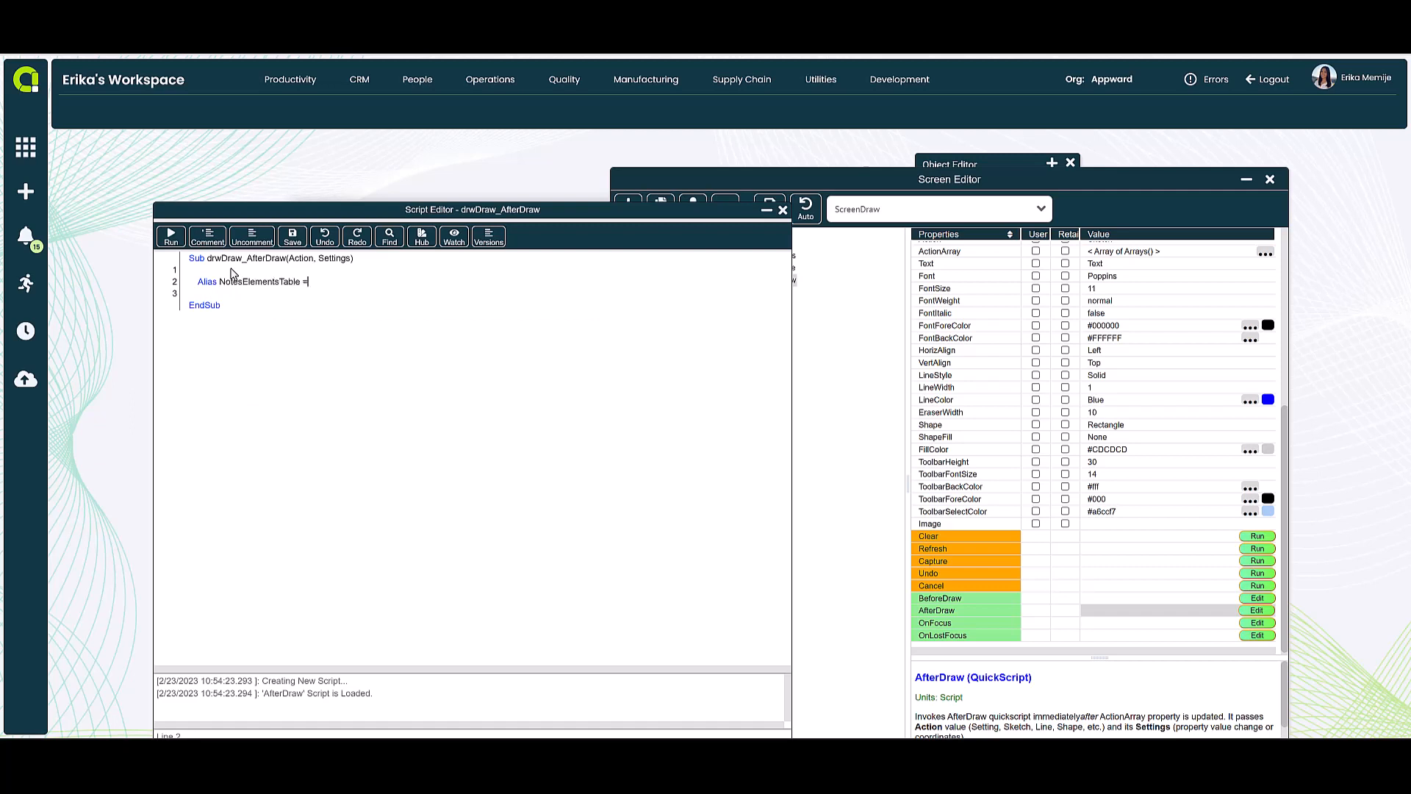
pyautogui.write('MyParent')
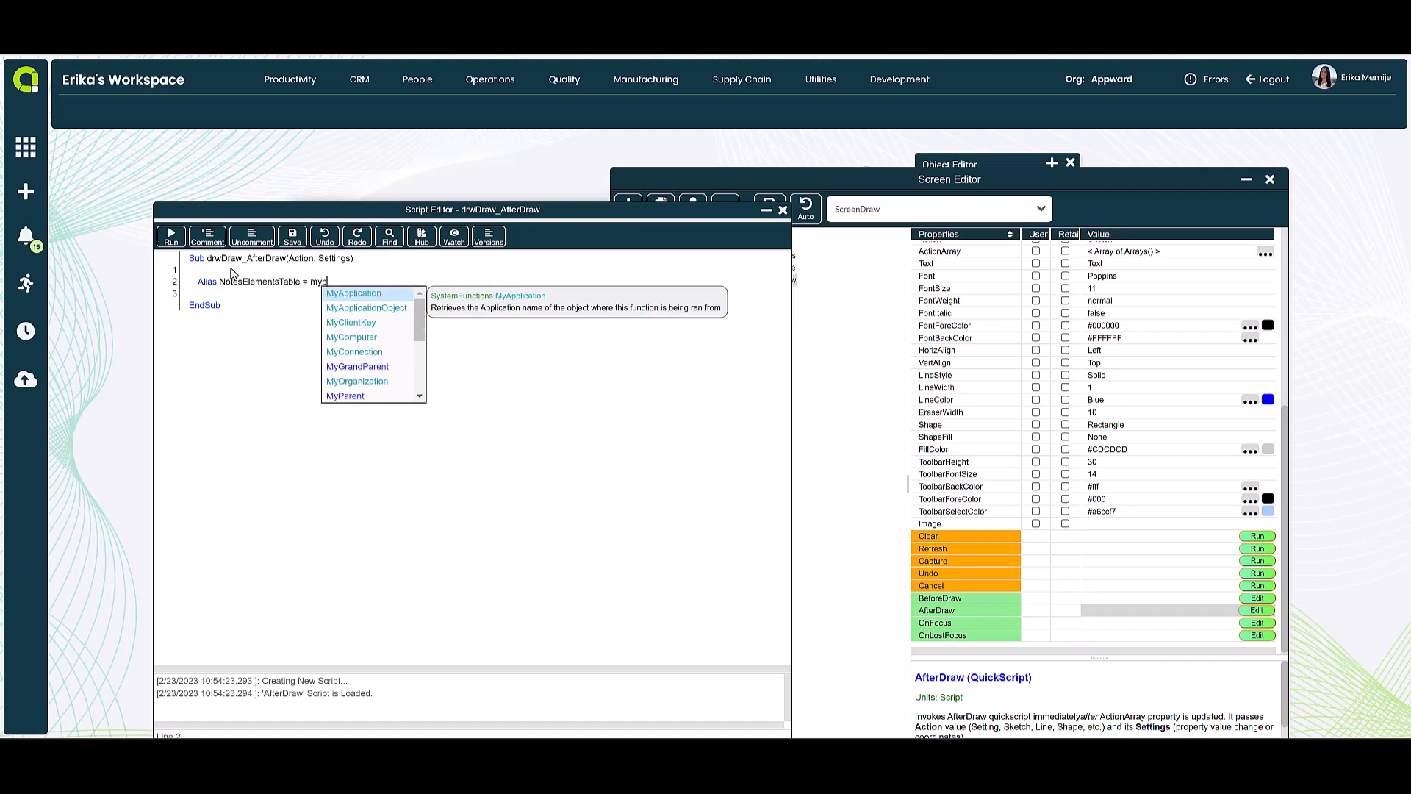
pyautogui.write('.datNotes')
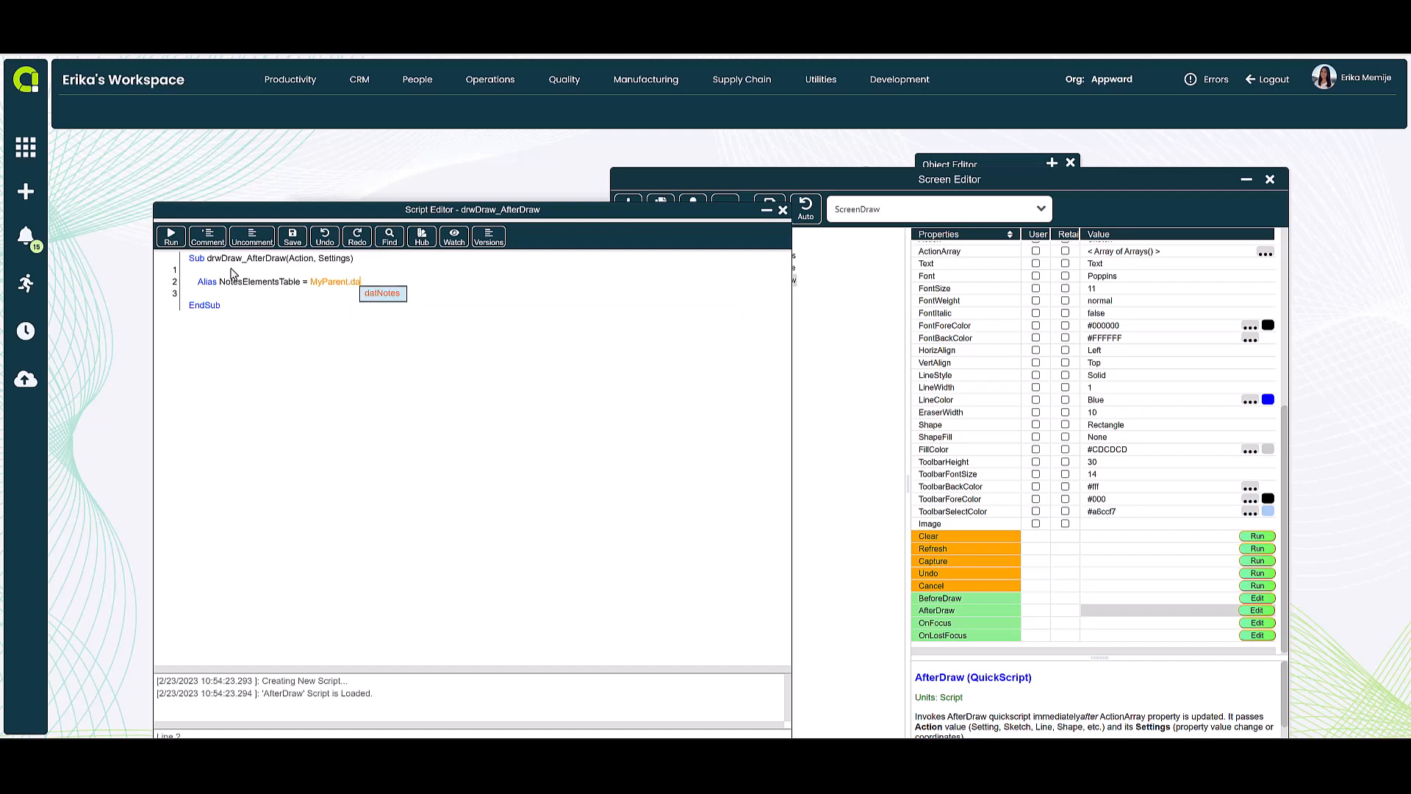
pyautogui.press('Return')
pyautogui.press('Return')
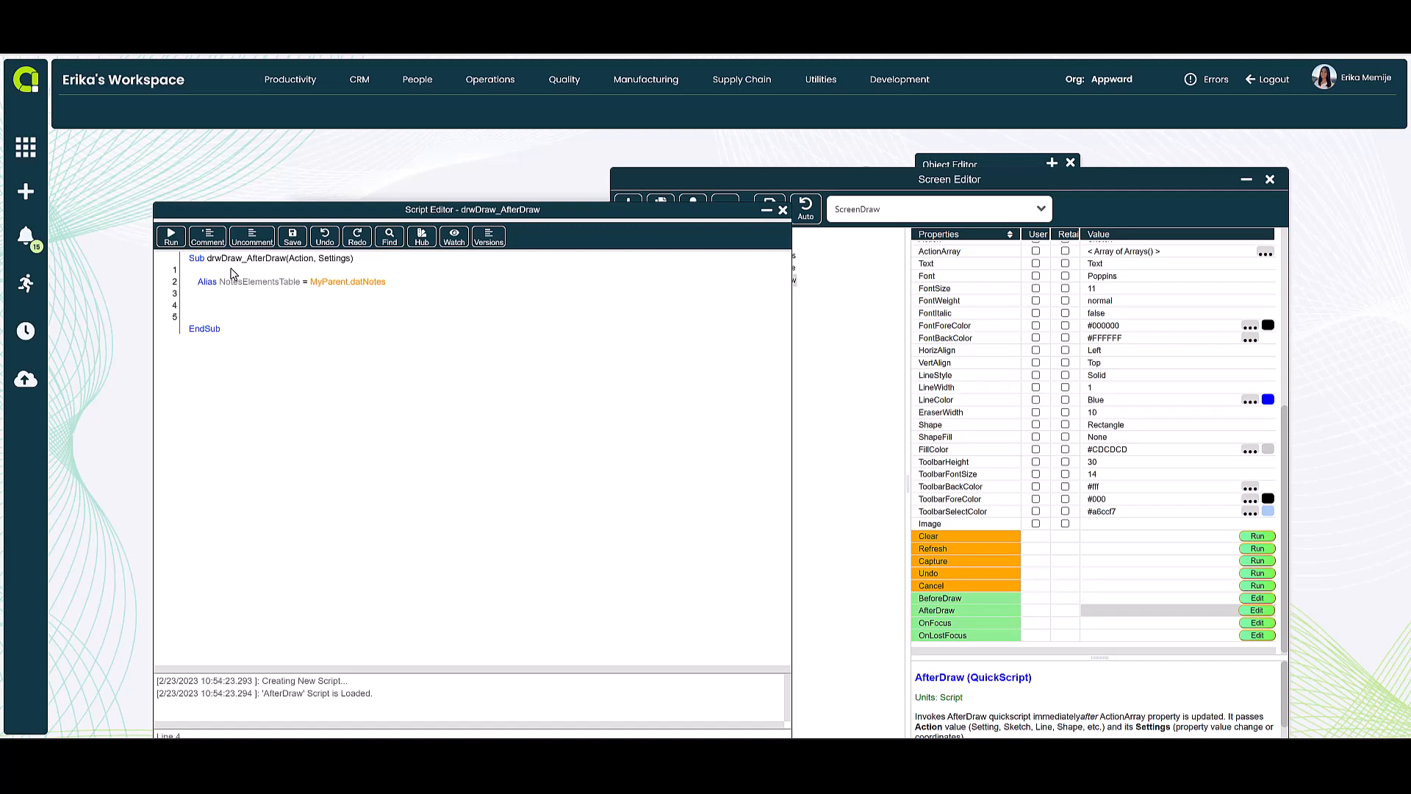
# Add a line below the alias that opens the table with NotesElementsTable\Open.
pyautogui.write('NotesElementsTable')
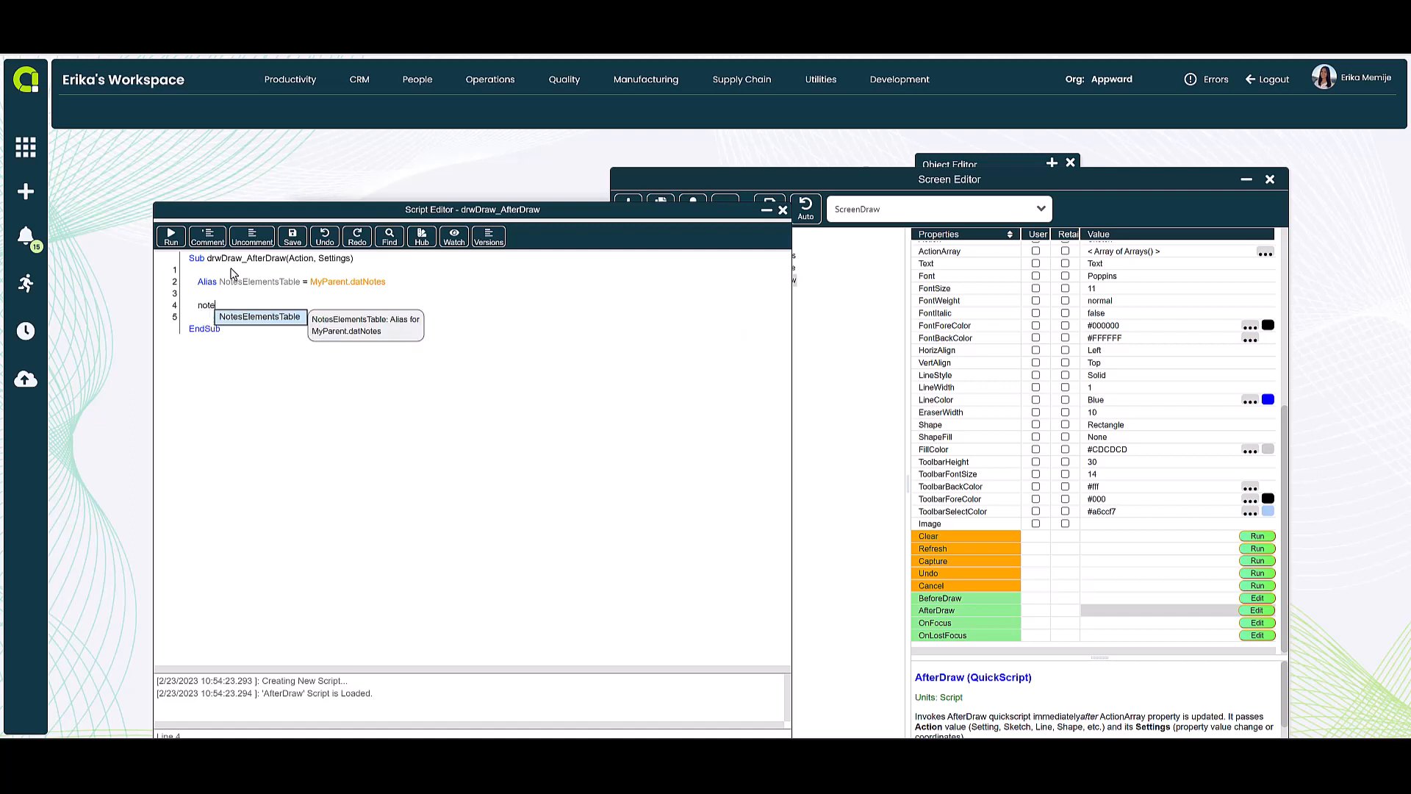
pyautogui.write('\\Open')
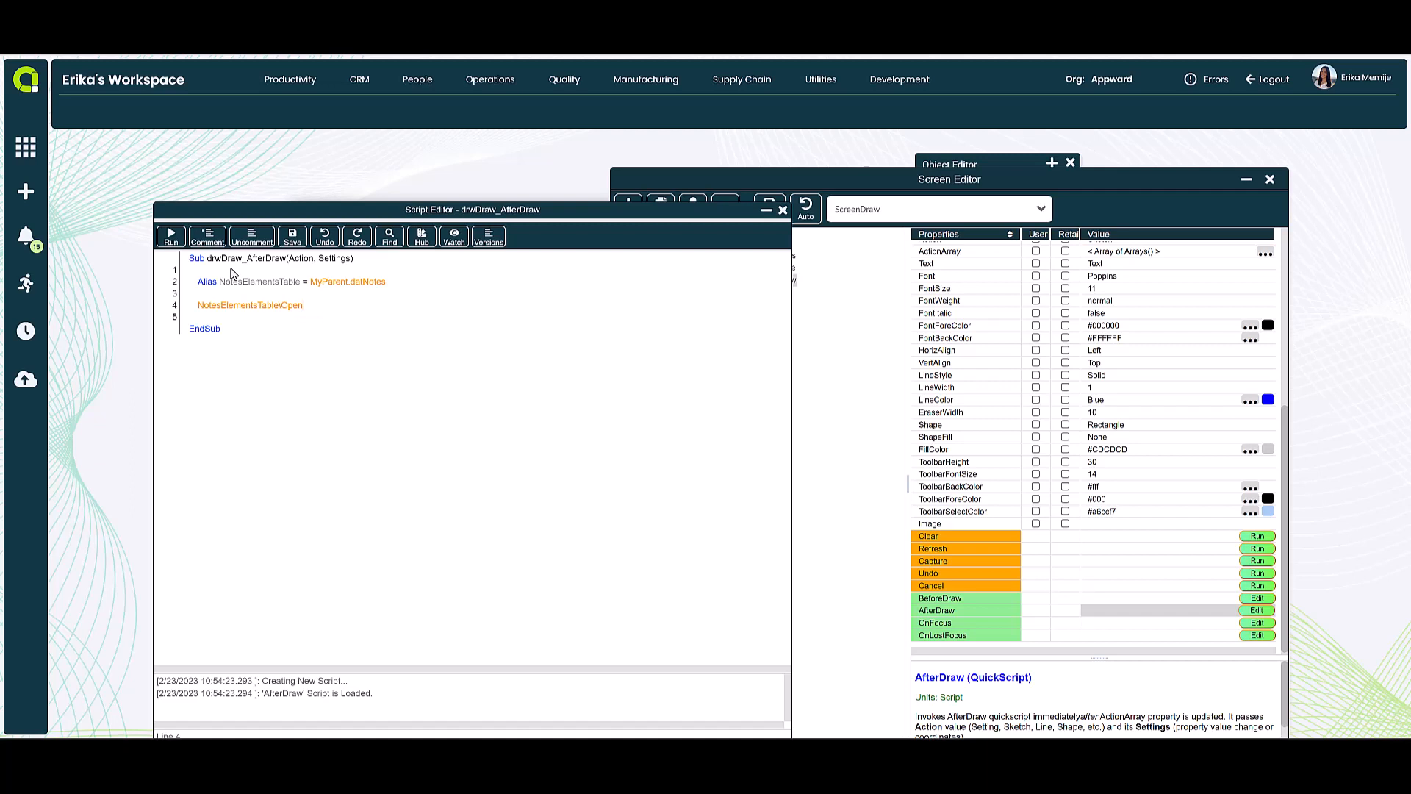
pyautogui.press('Return')
pyautogui.press('Return')
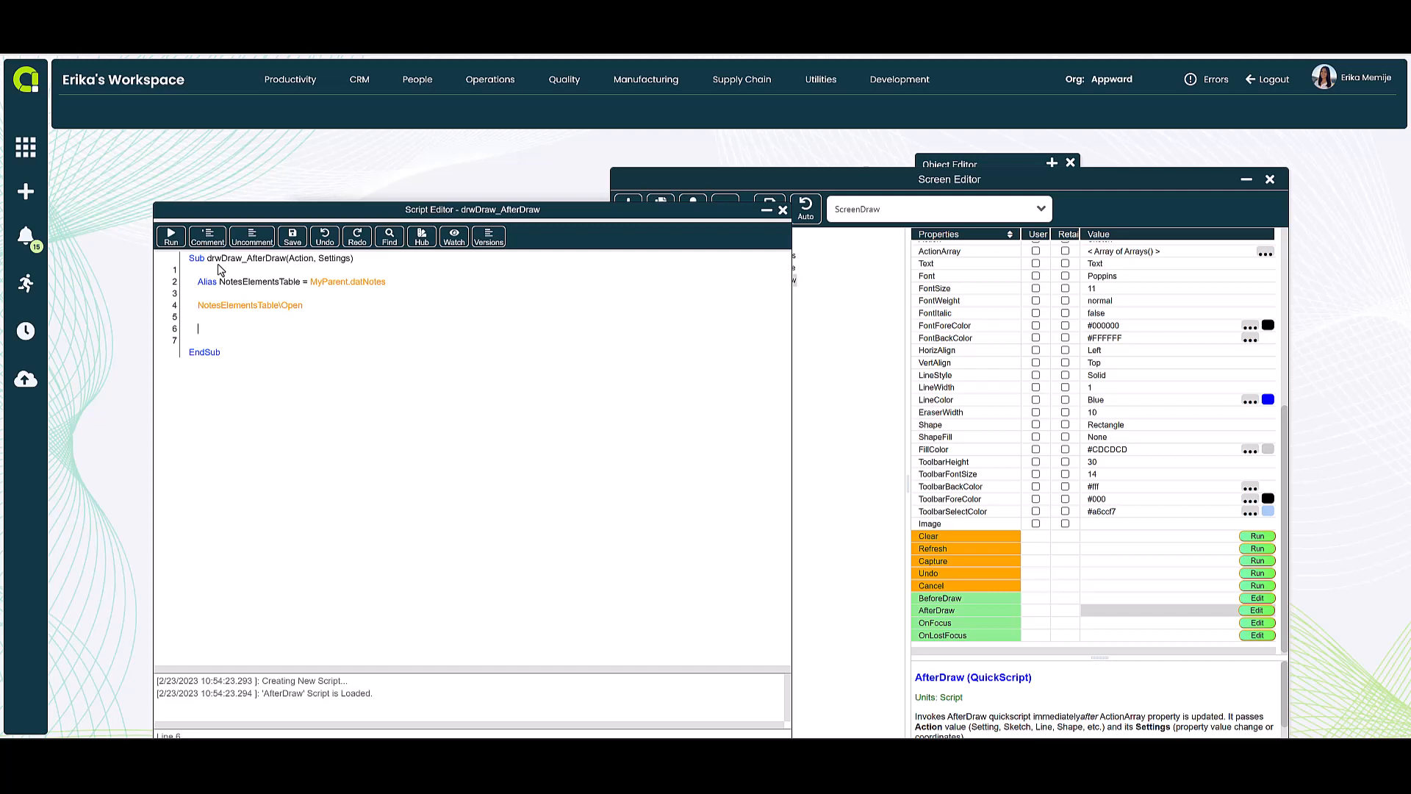
# Start the field assignment on line 6 with NotesElementsTable.Content\Value.
pyautogui.write('Not')
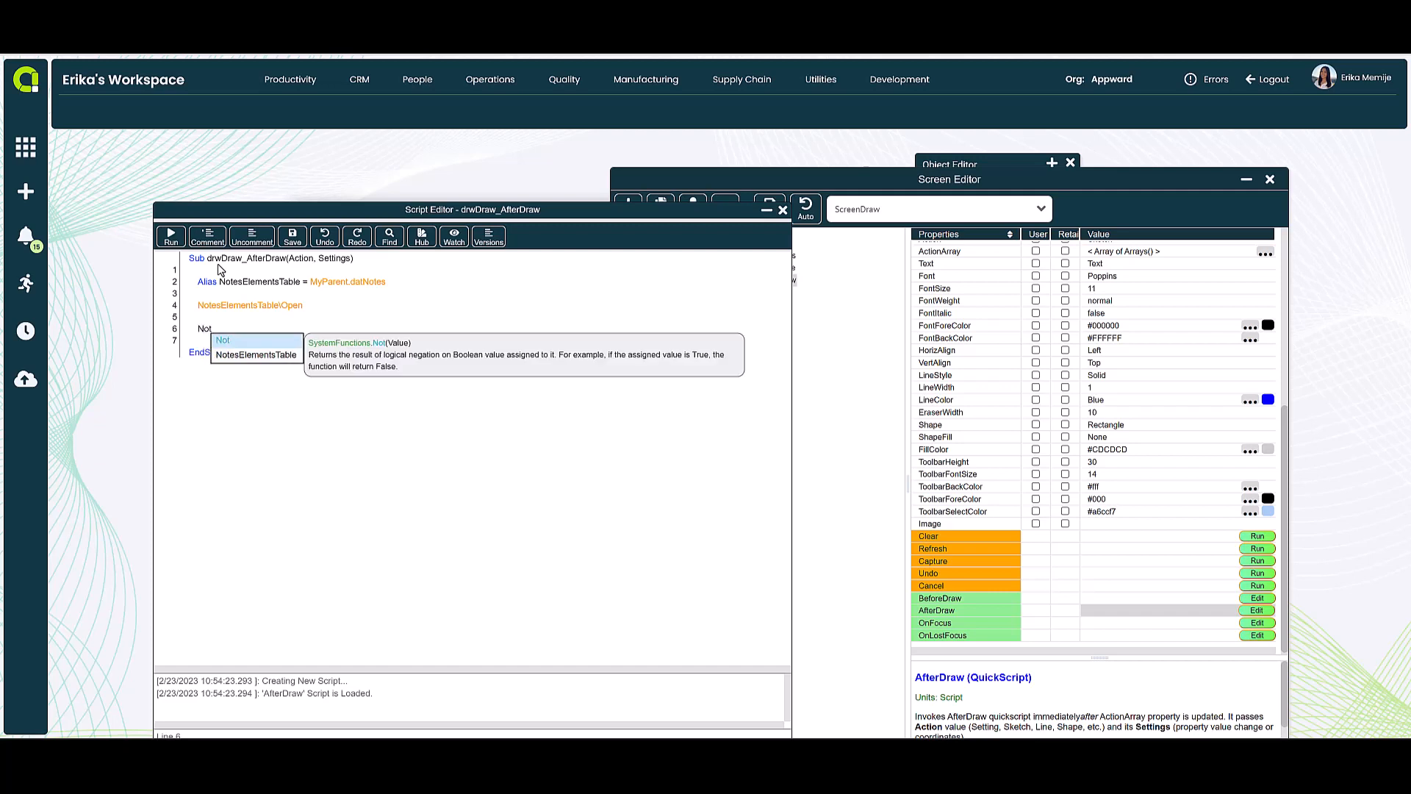
pyautogui.press('Down')
pyautogui.press('Return')
pyautogui.write('.c')
pyautogui.press('Return')
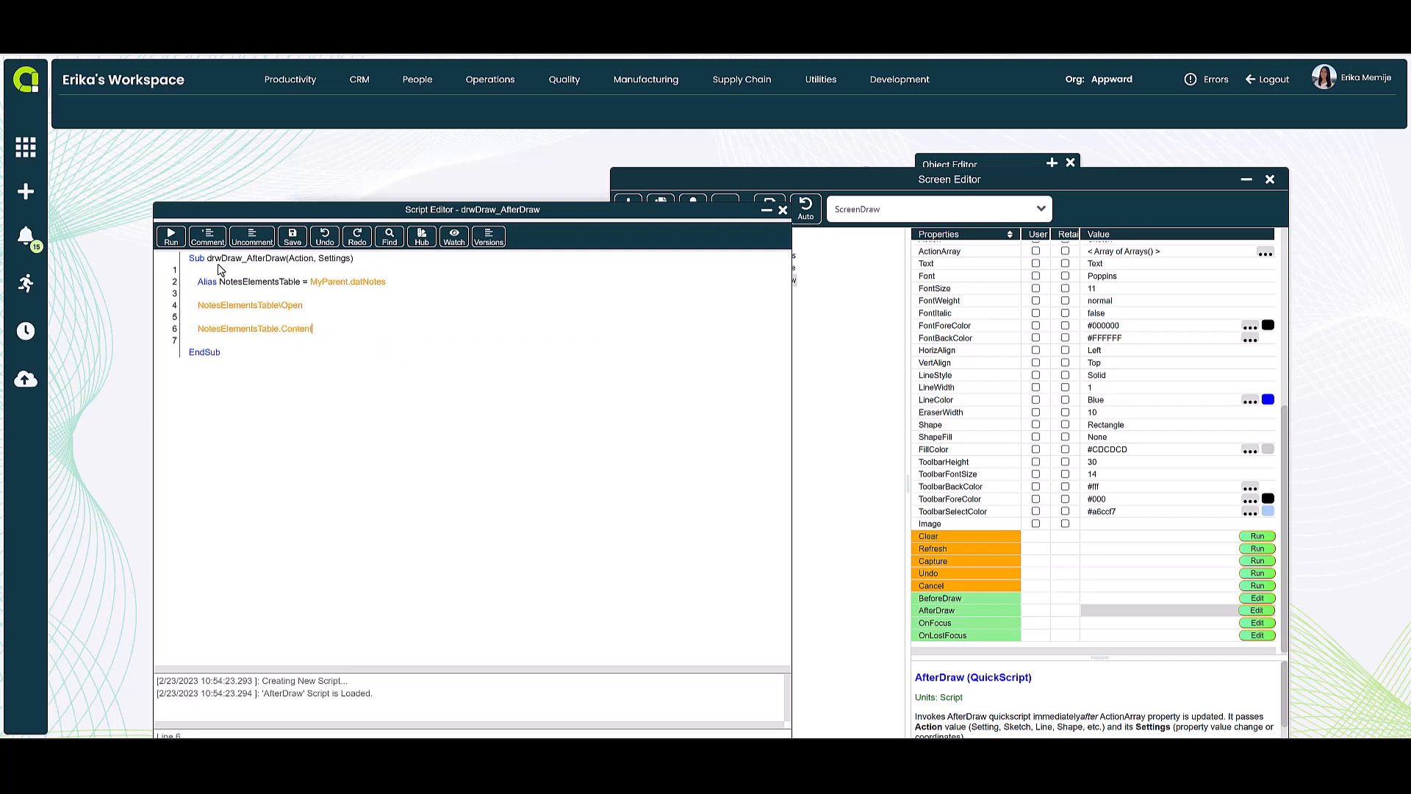
pyautogui.write('\\Value')
pyautogui.press('Return')
# Insert NotesElementsTable\Edit on line 5, between the Open call and the Content value line.
pyautogui.click(209, 321)
pyautogui.write('no')
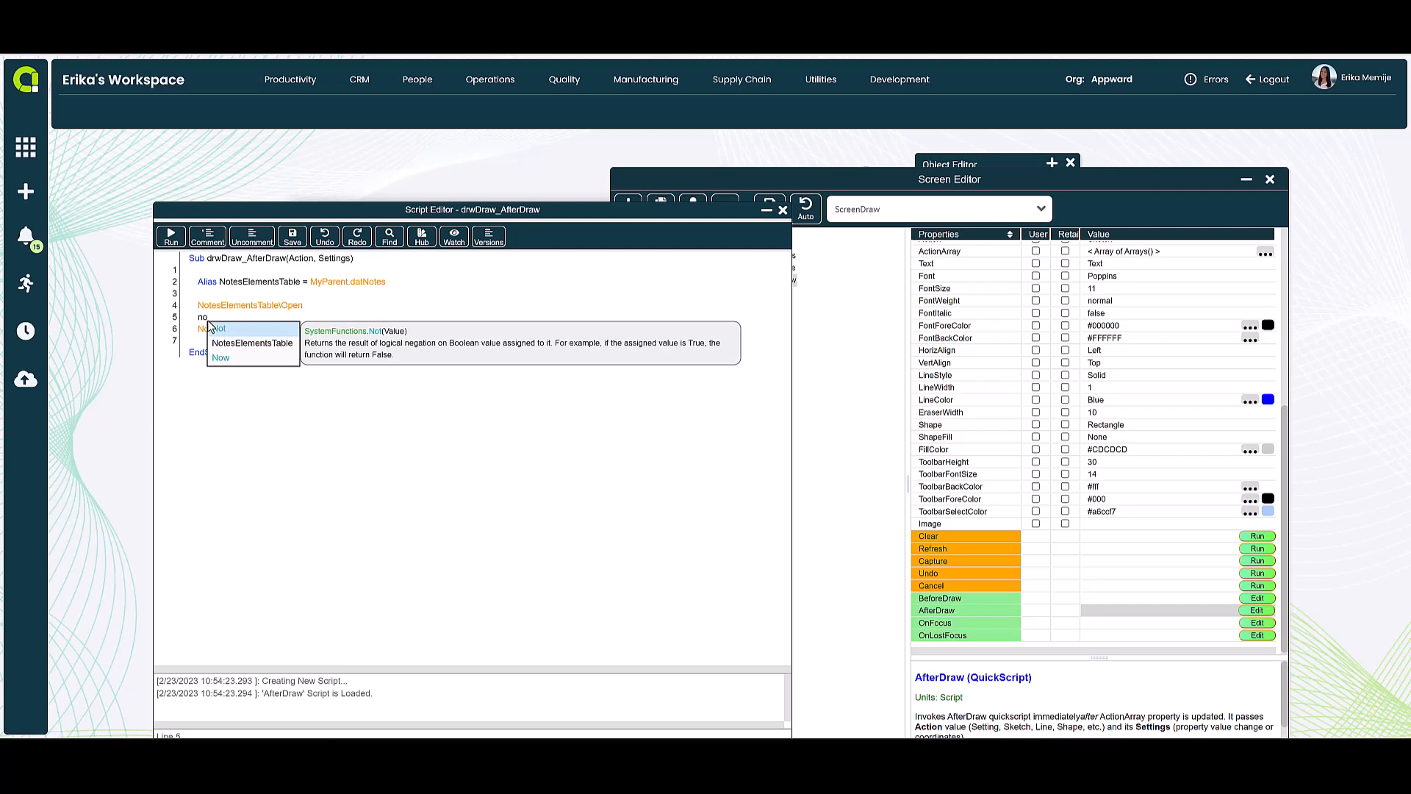
pyautogui.press('Down')
pyautogui.press('Return')
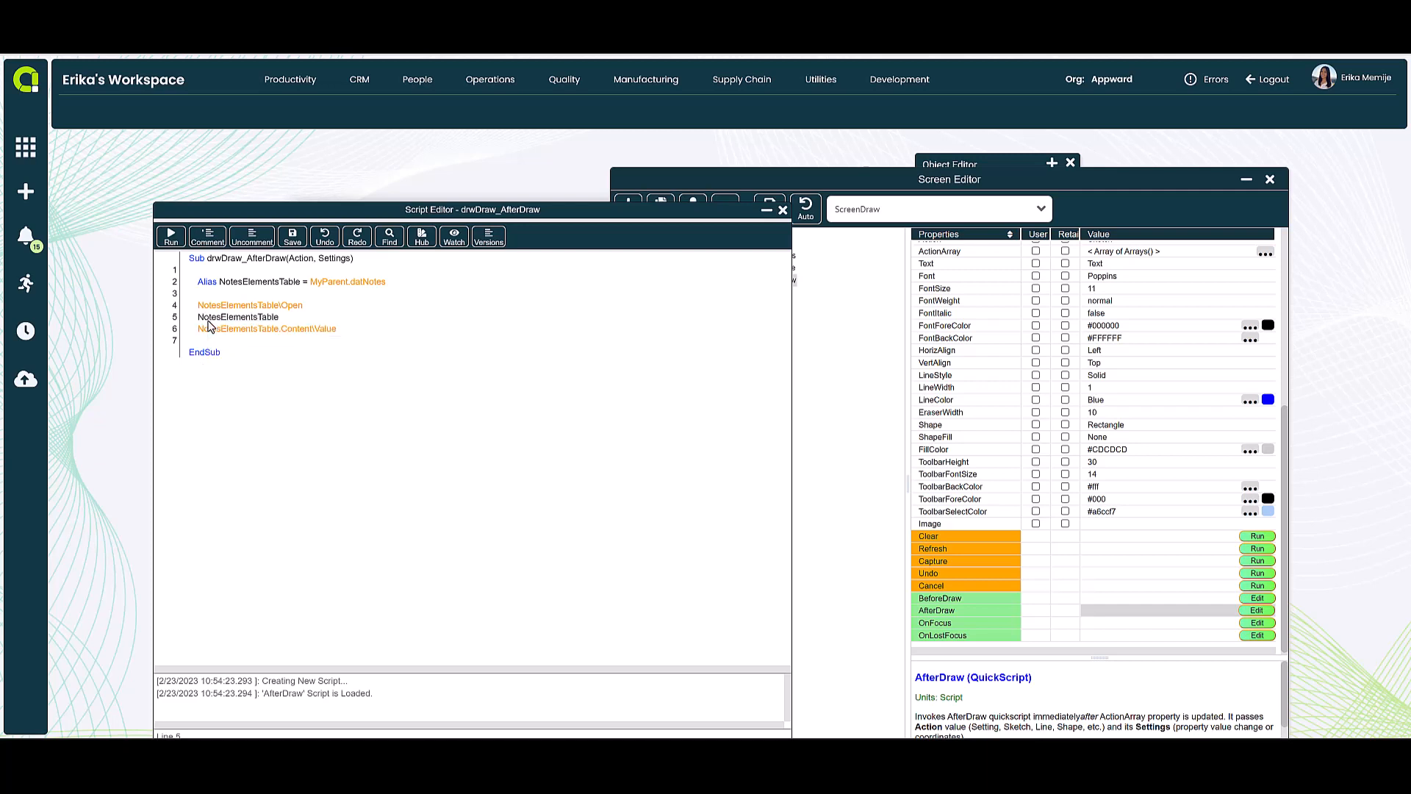
pyautogui.write('\\Edit')
pyautogui.press('Return')
# Complete the Content value line by assigning it Me\ActionArray.
pyautogui.click(343, 332)
pyautogui.write('=')
pyautogui.write('m')
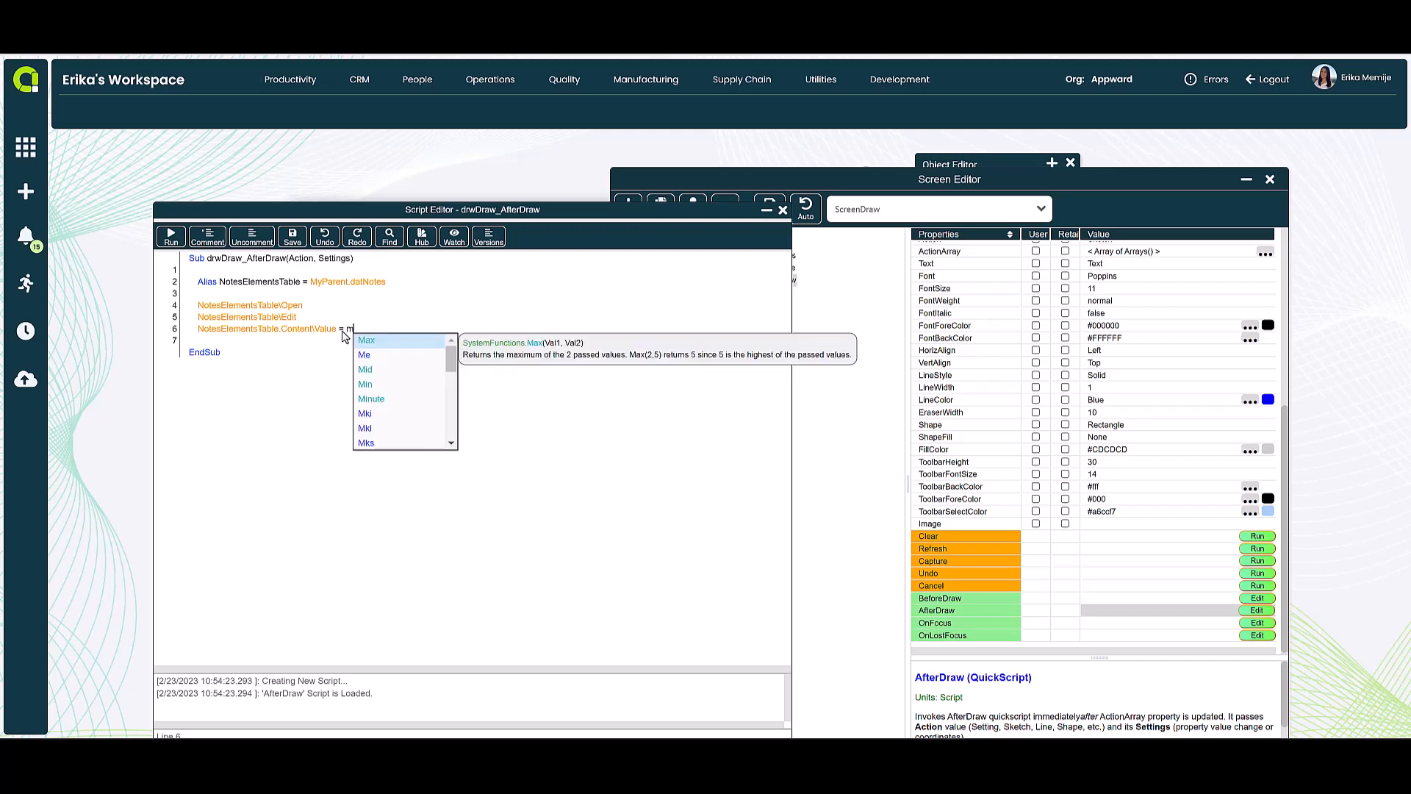
pyautogui.write('e\\axdt')
pyautogui.press('BackSpace')
pyautogui.press('BackSpace')
pyautogui.press('BackSpace')
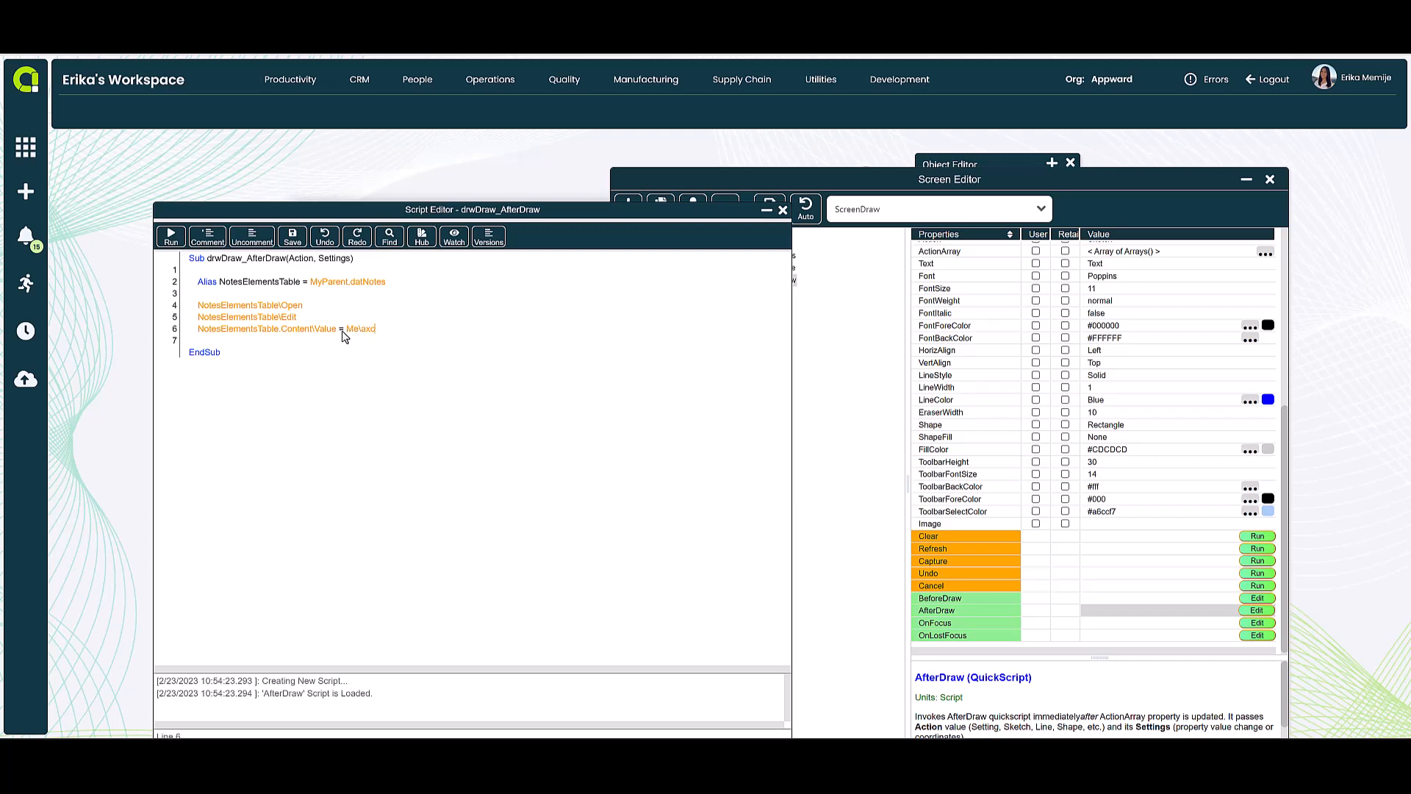
pyautogui.press('Return')
pyautogui.write('Array')
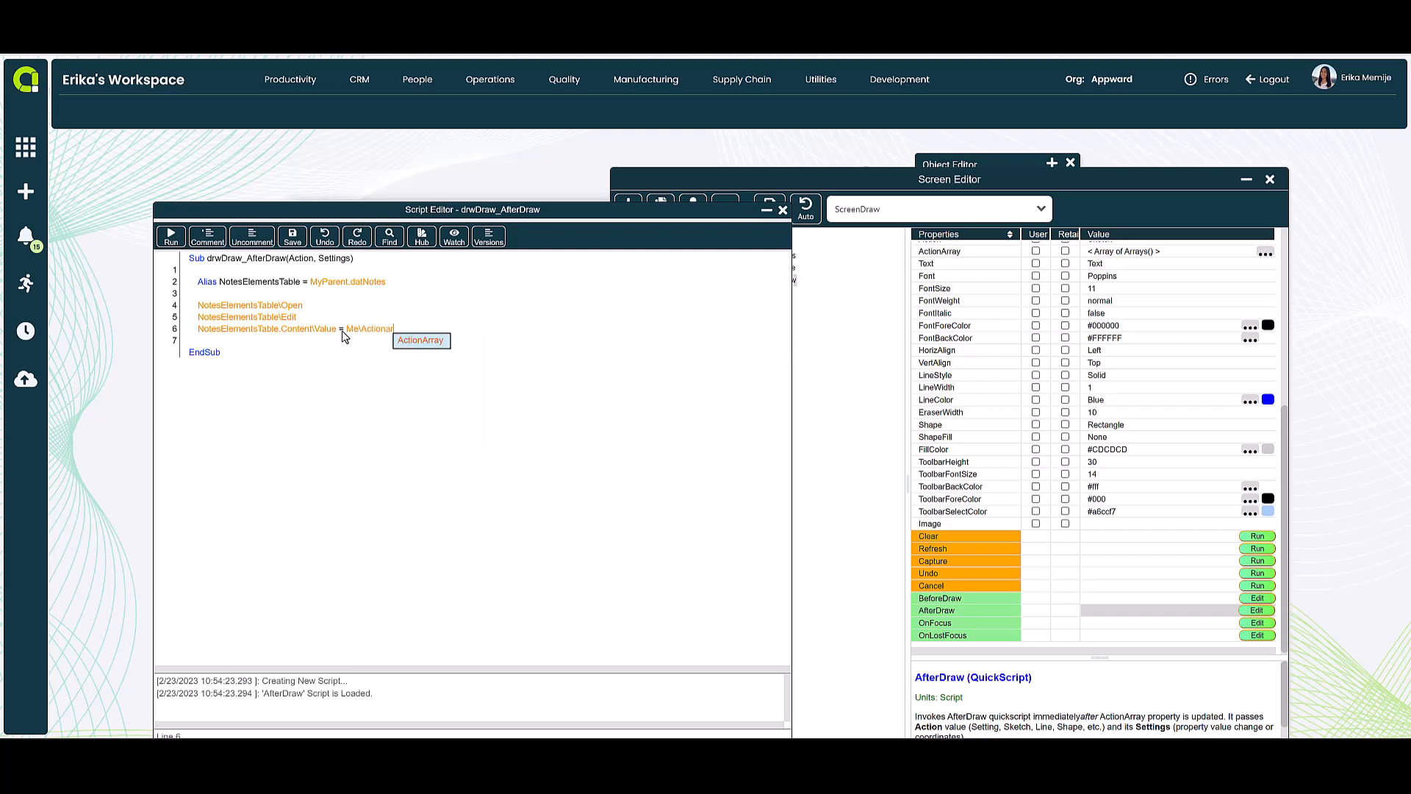
# Add NotesElementsTable\Submit on a new line after the Content assignment.
pyautogui.press('Return')
pyautogui.write('NotesElementsTable')
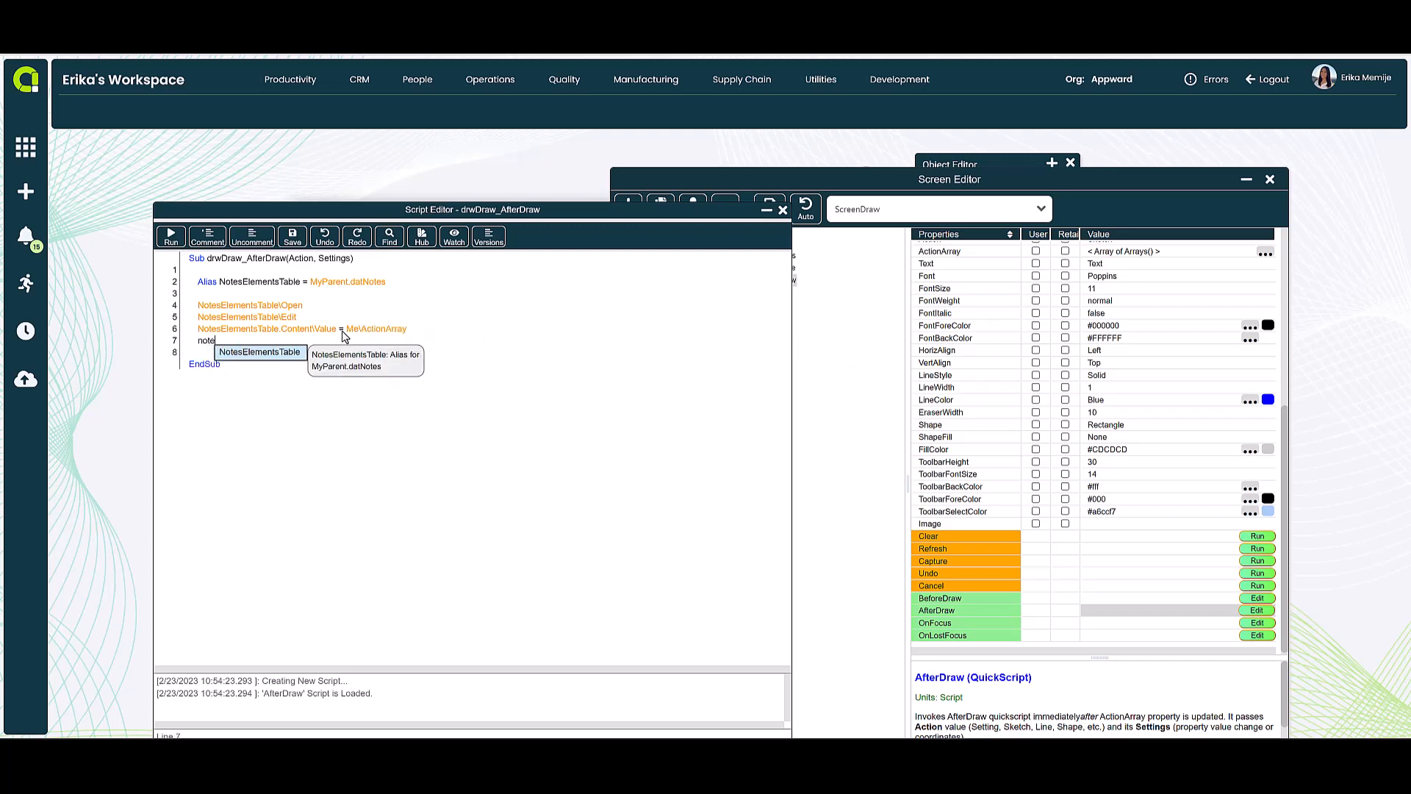
pyautogui.press('Return')
pyautogui.write('\\sub')
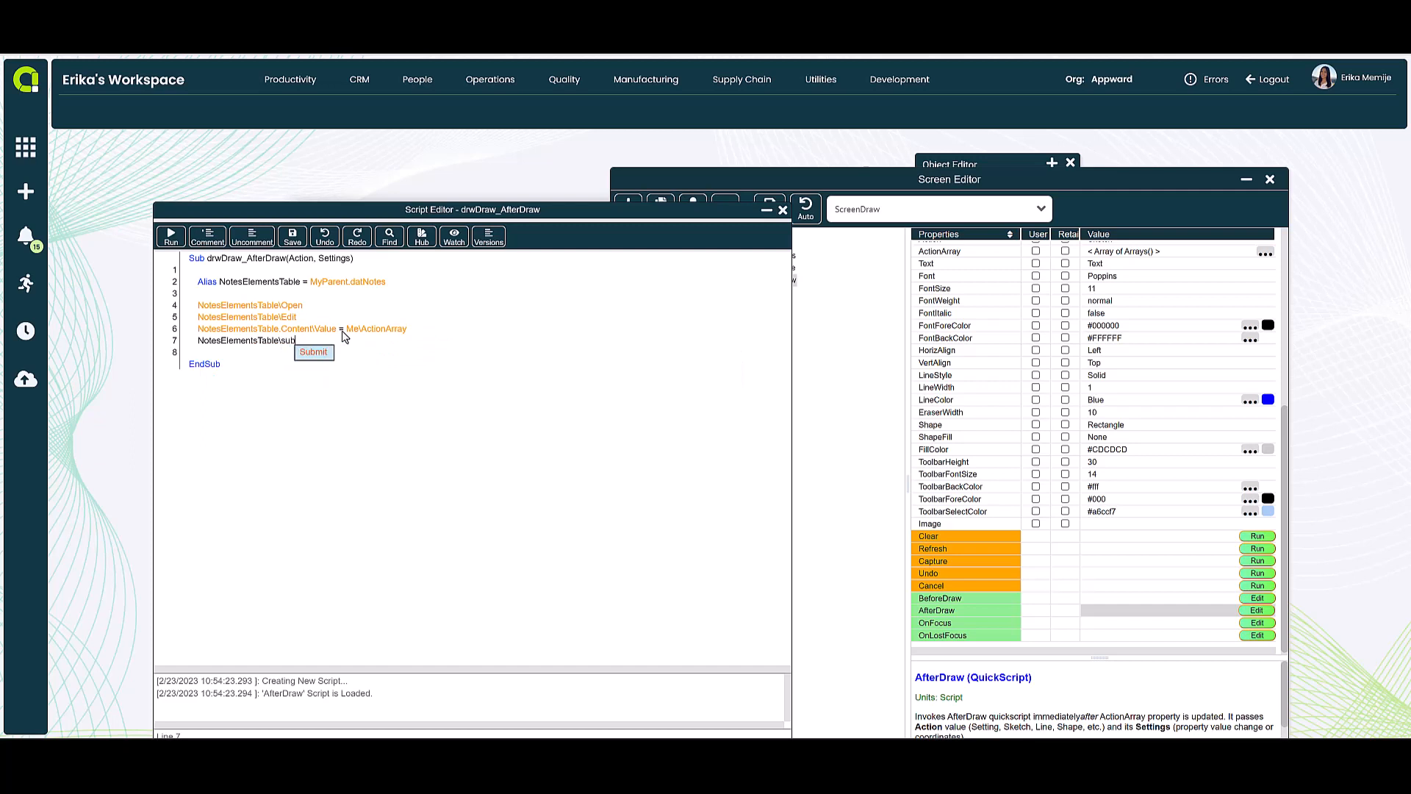
pyautogui.write(',')
pyautogui.press('BackSpace')
pyautogui.write('mit')
pyautogui.press('Return')
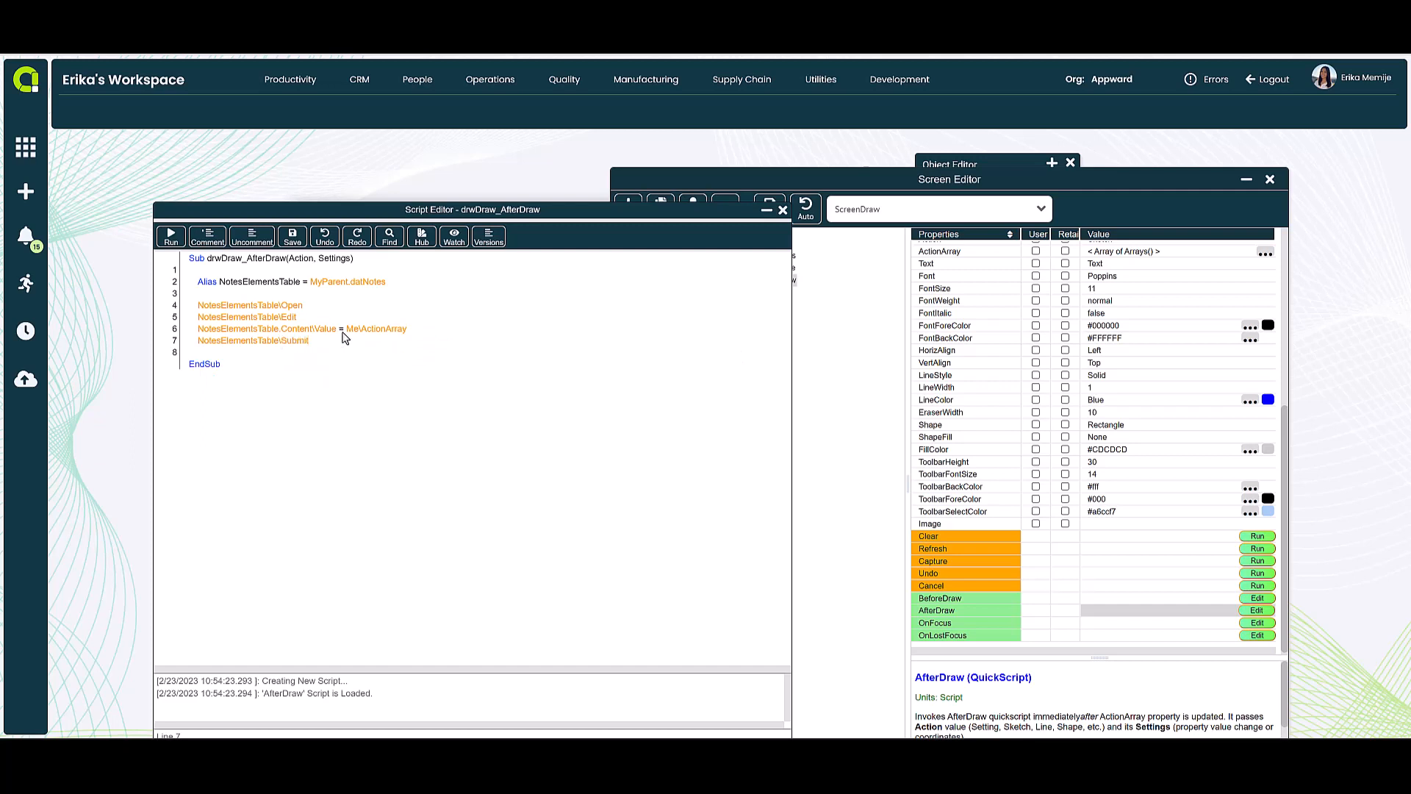
# Add NotesElementsTable\Close on line 9 of the AfterDraw script, one blank line below the Submit call.
pyautogui.press('Return')
pyautogui.press('Return')
pyautogui.write('notes')
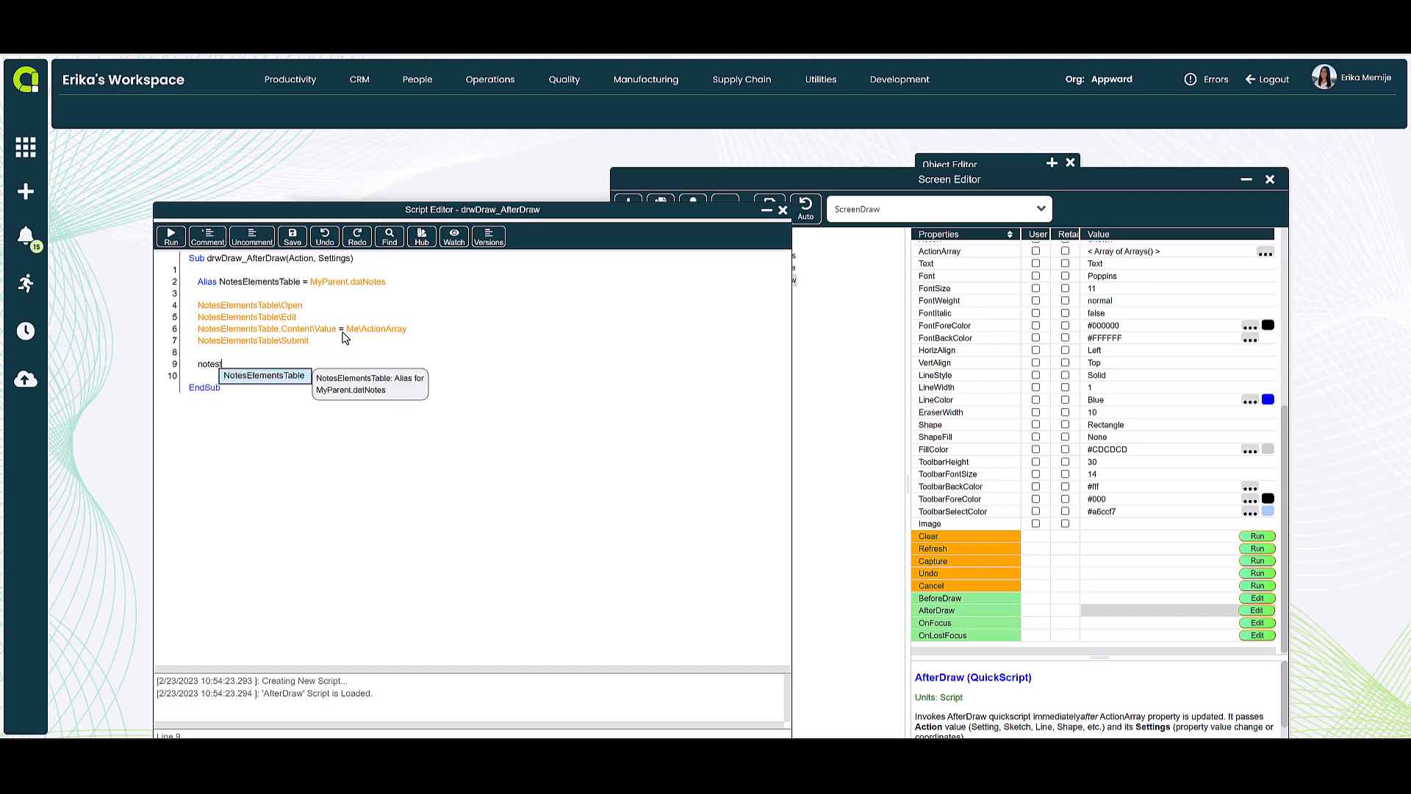
pyautogui.write('t')
pyautogui.press('BackSpace')
pyautogui.press('Return')
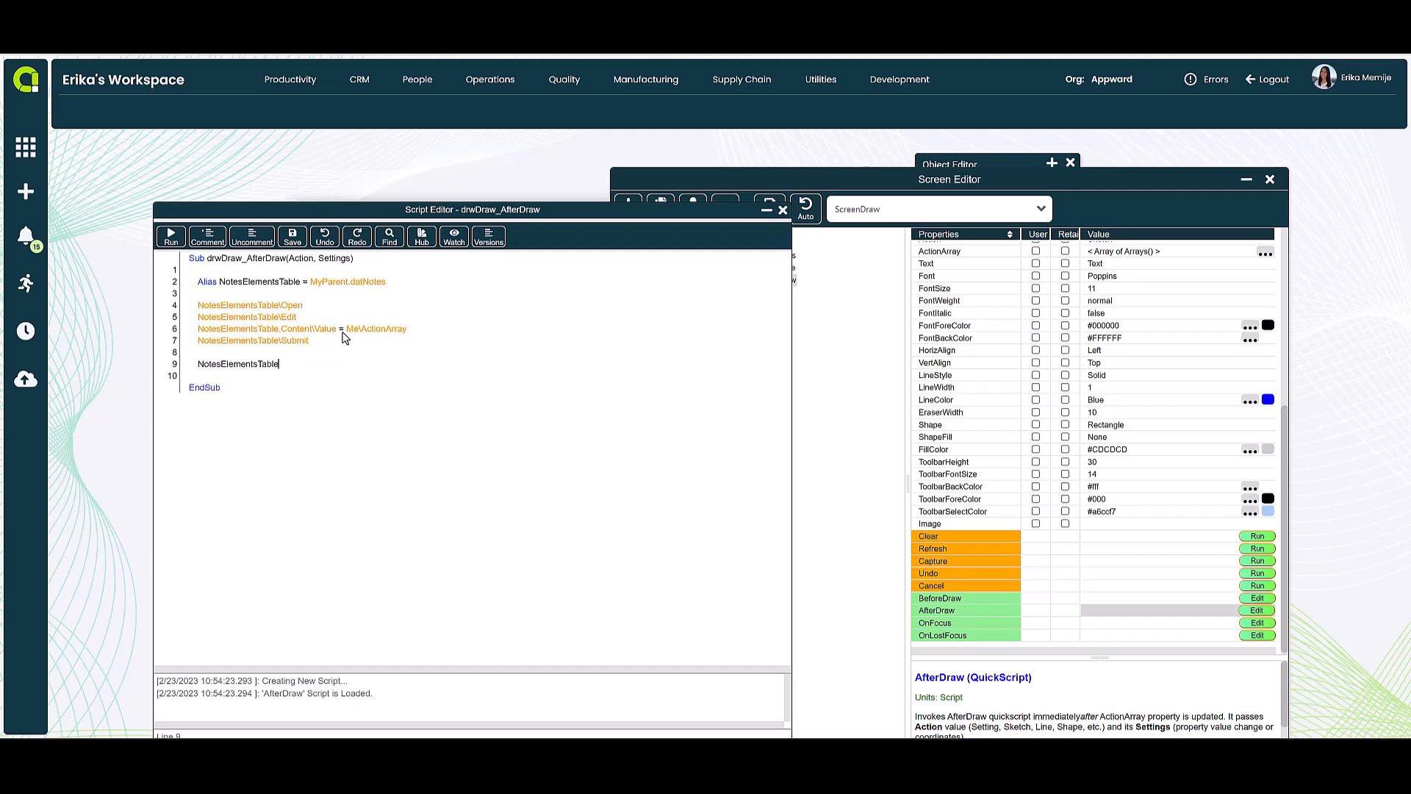
pyautogui.write('\\Close')
pyautogui.click(359, 322)
pyautogui.moveTo(359, 320); pyautogui.dragTo(412, 330)
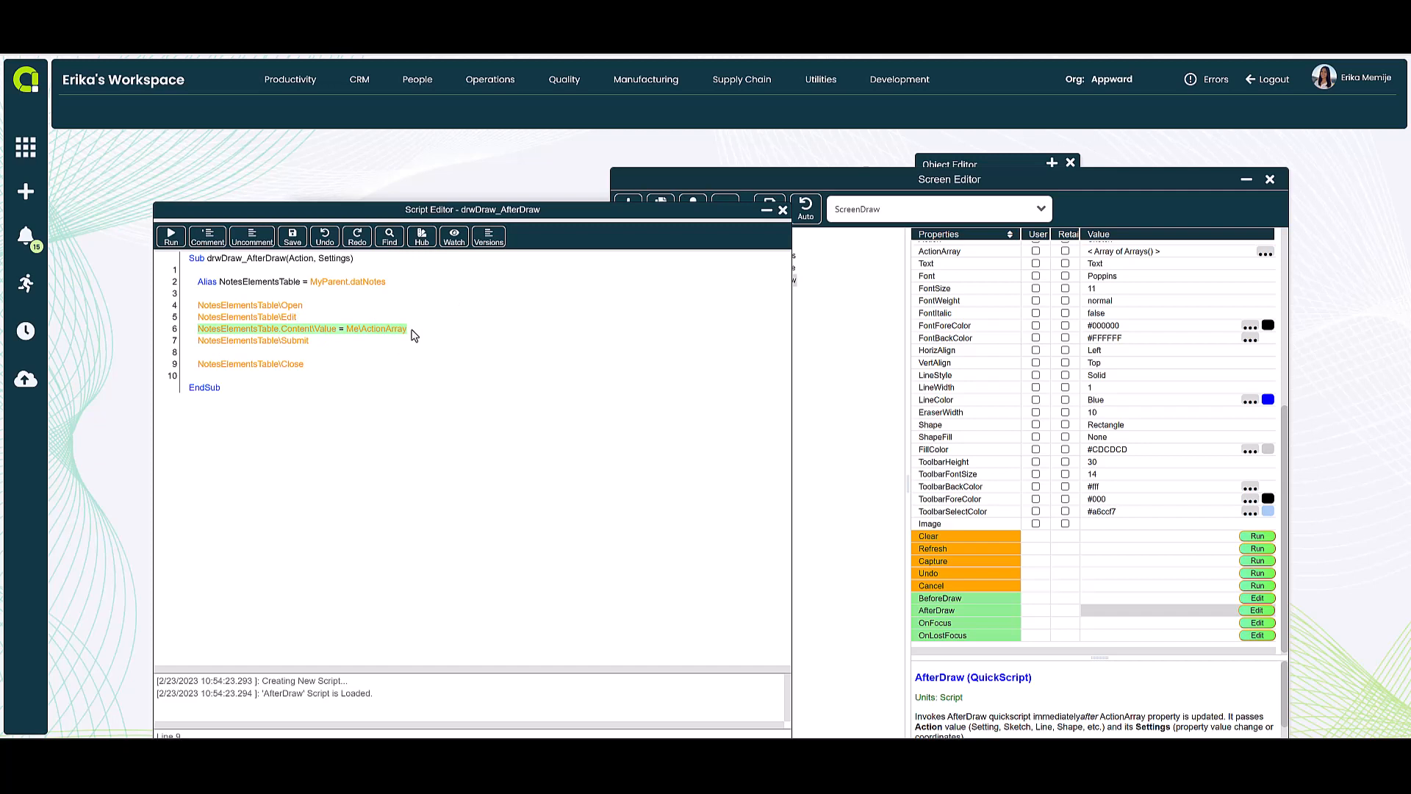
pyautogui.click(378, 342)
pyautogui.click(326, 331)
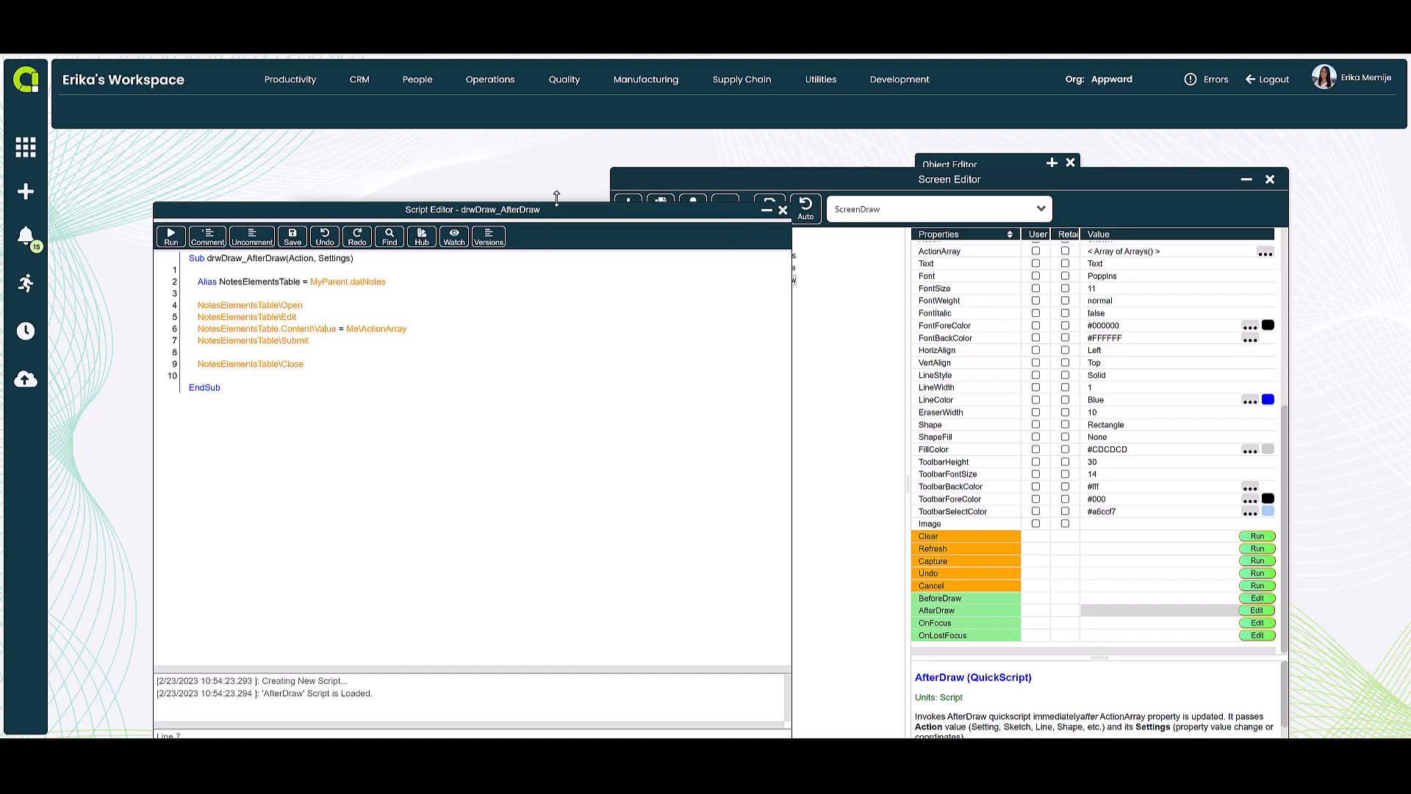
# Close the AfterDraw script with its changes saved and shift the Screen Editor window away from the popup preview.
pyautogui.click(784, 212)
pyautogui.click(647, 433)
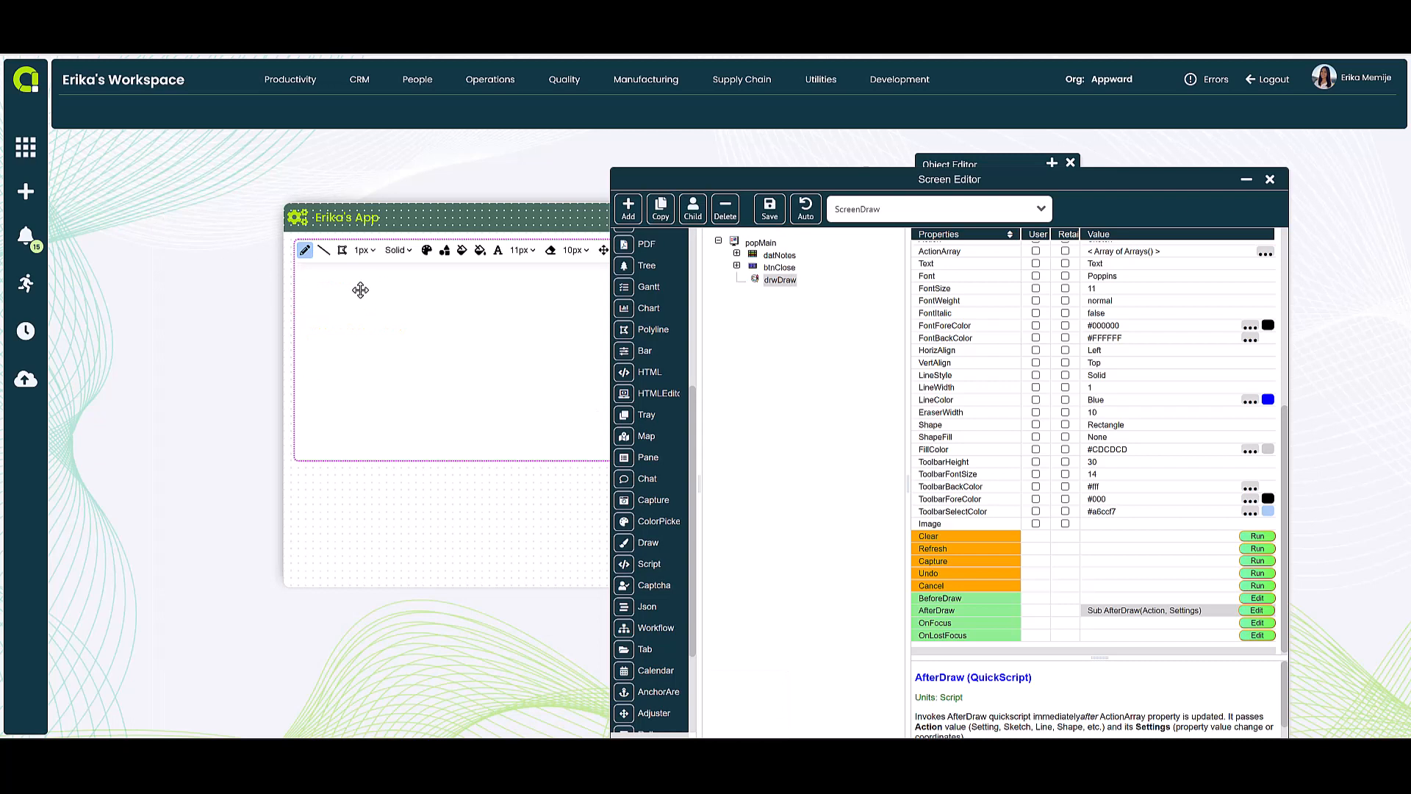
pyautogui.moveTo(715, 181); pyautogui.dragTo(772, 183)
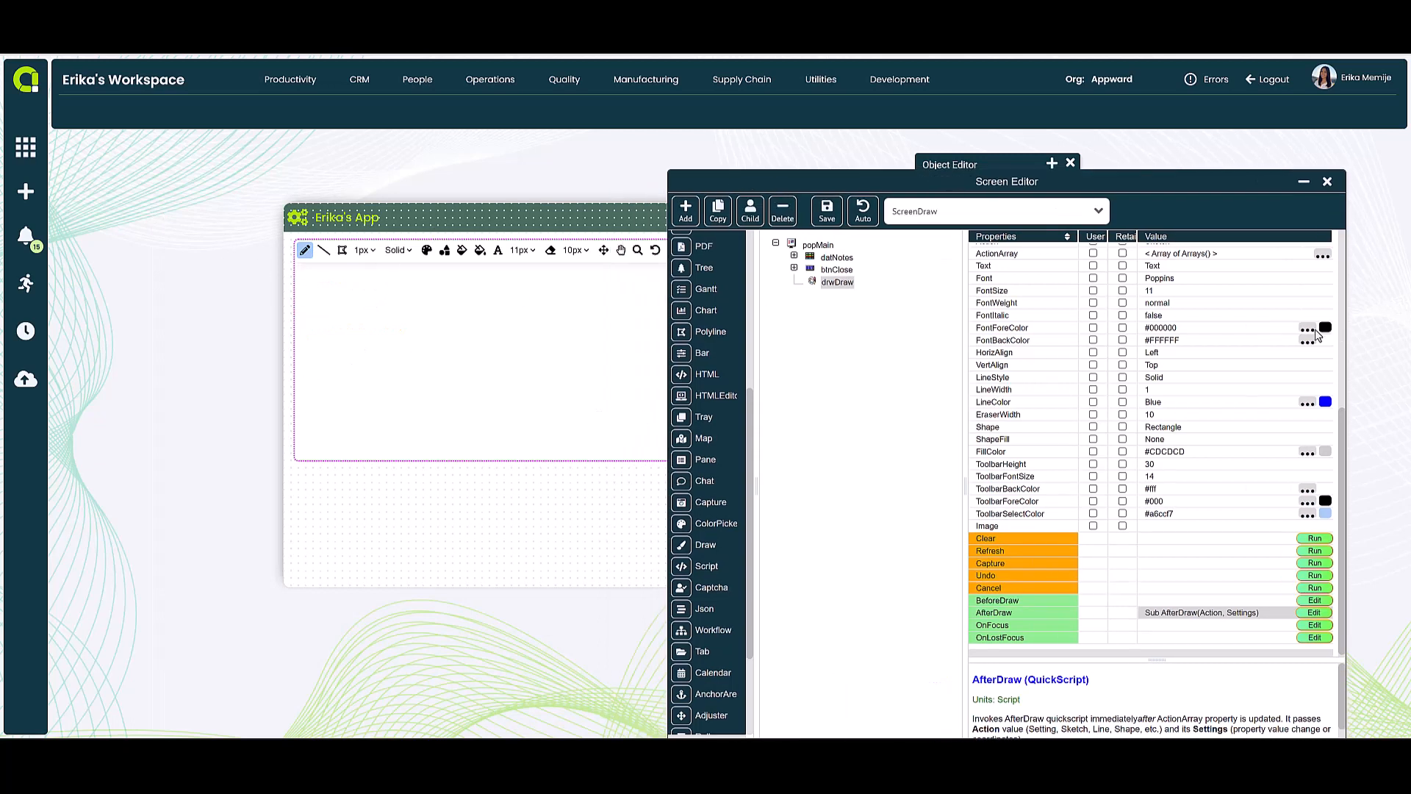
# Review the BeforeShow script of popMain and close it.
pyautogui.scroll(5, 1205, 382)
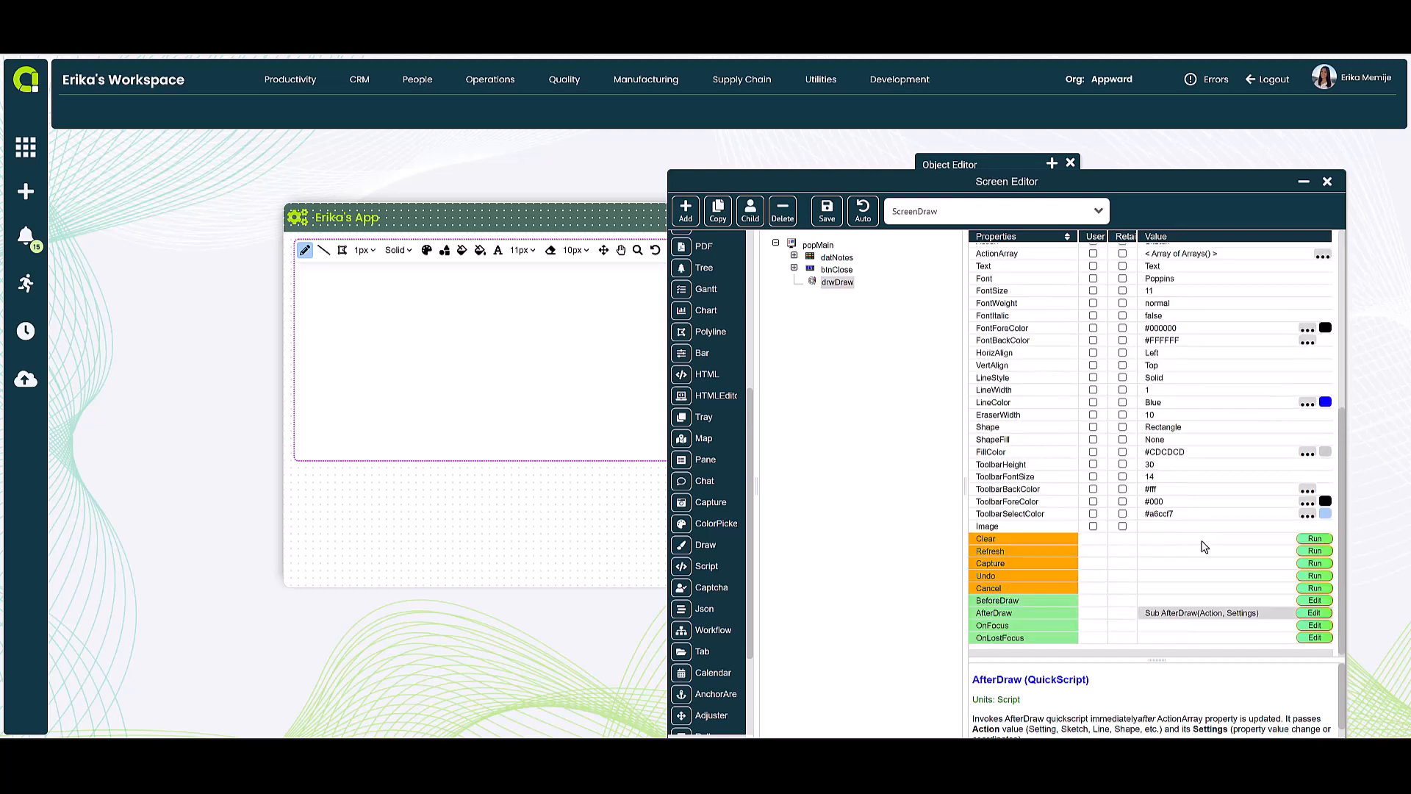
pyautogui.scroll(-5, 1202, 546)
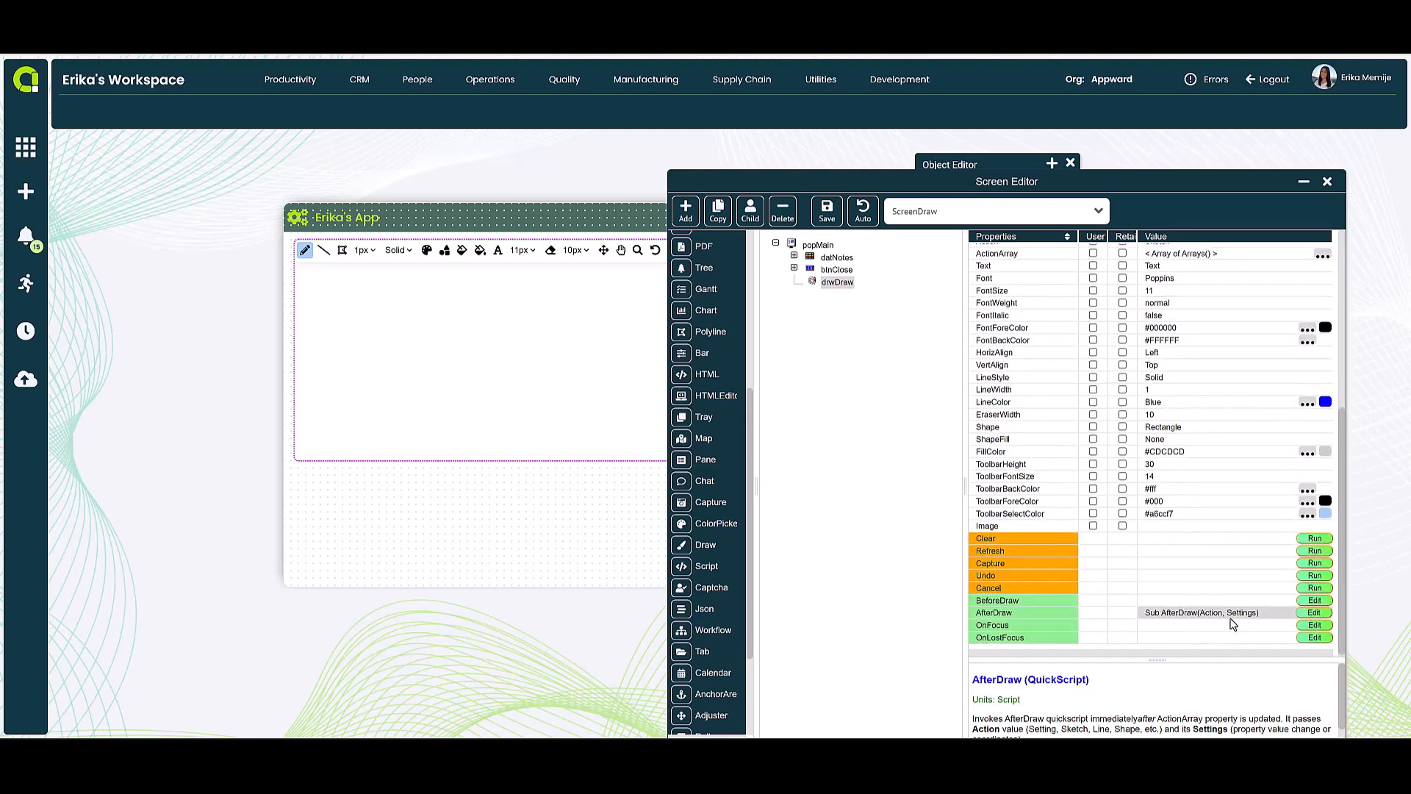
pyautogui.click(817, 247)
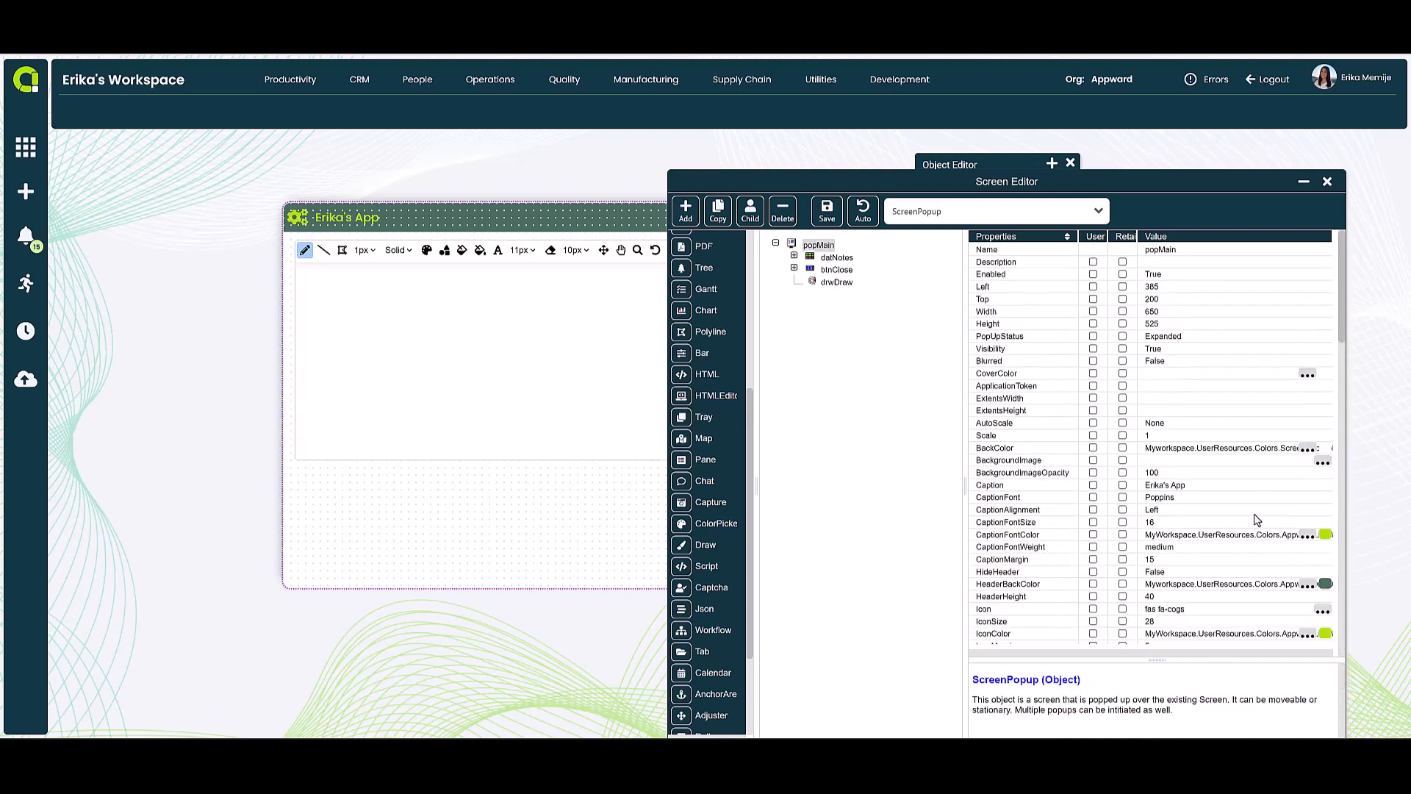
pyautogui.scroll(-5, 1256, 520)
pyautogui.doubleClick(1180, 422)
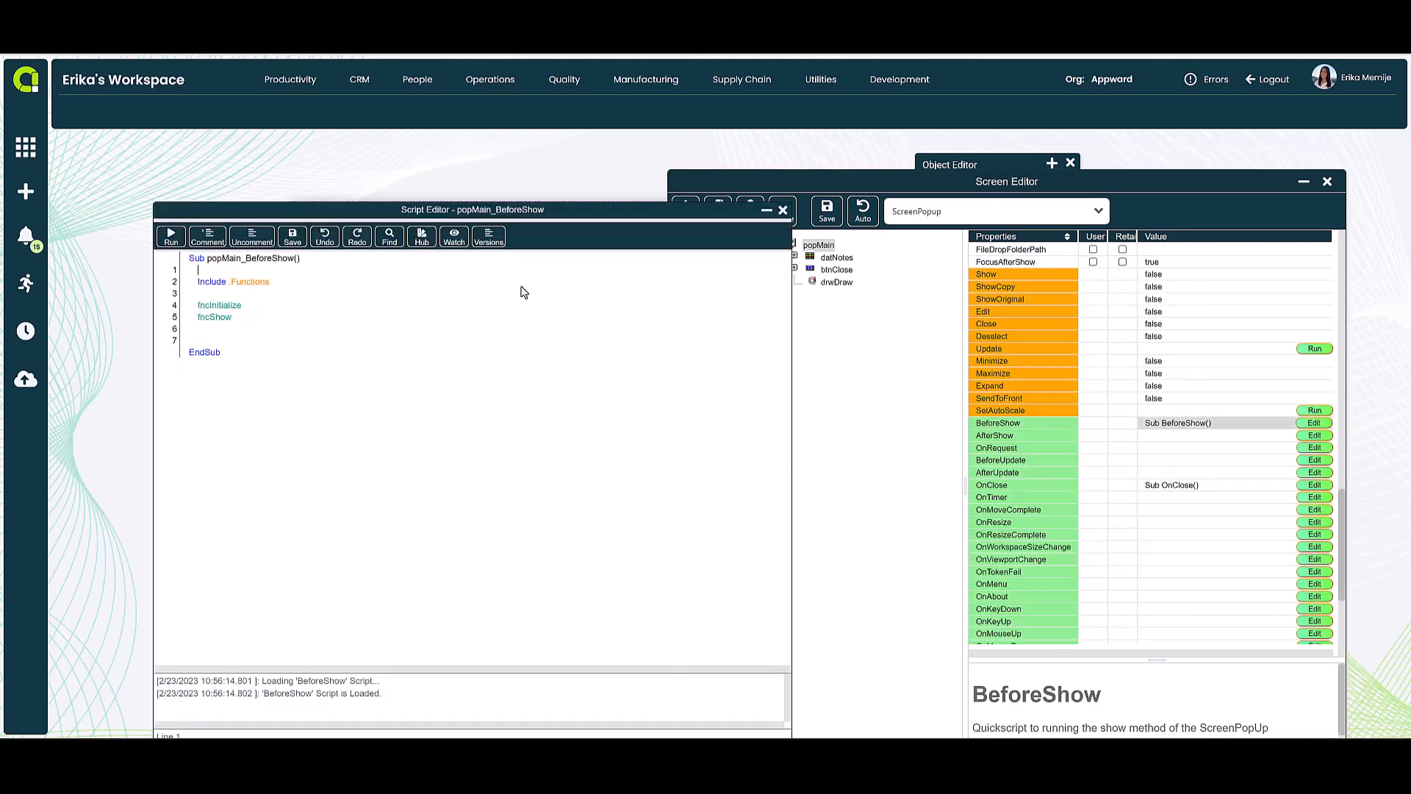
pyautogui.click(782, 210)
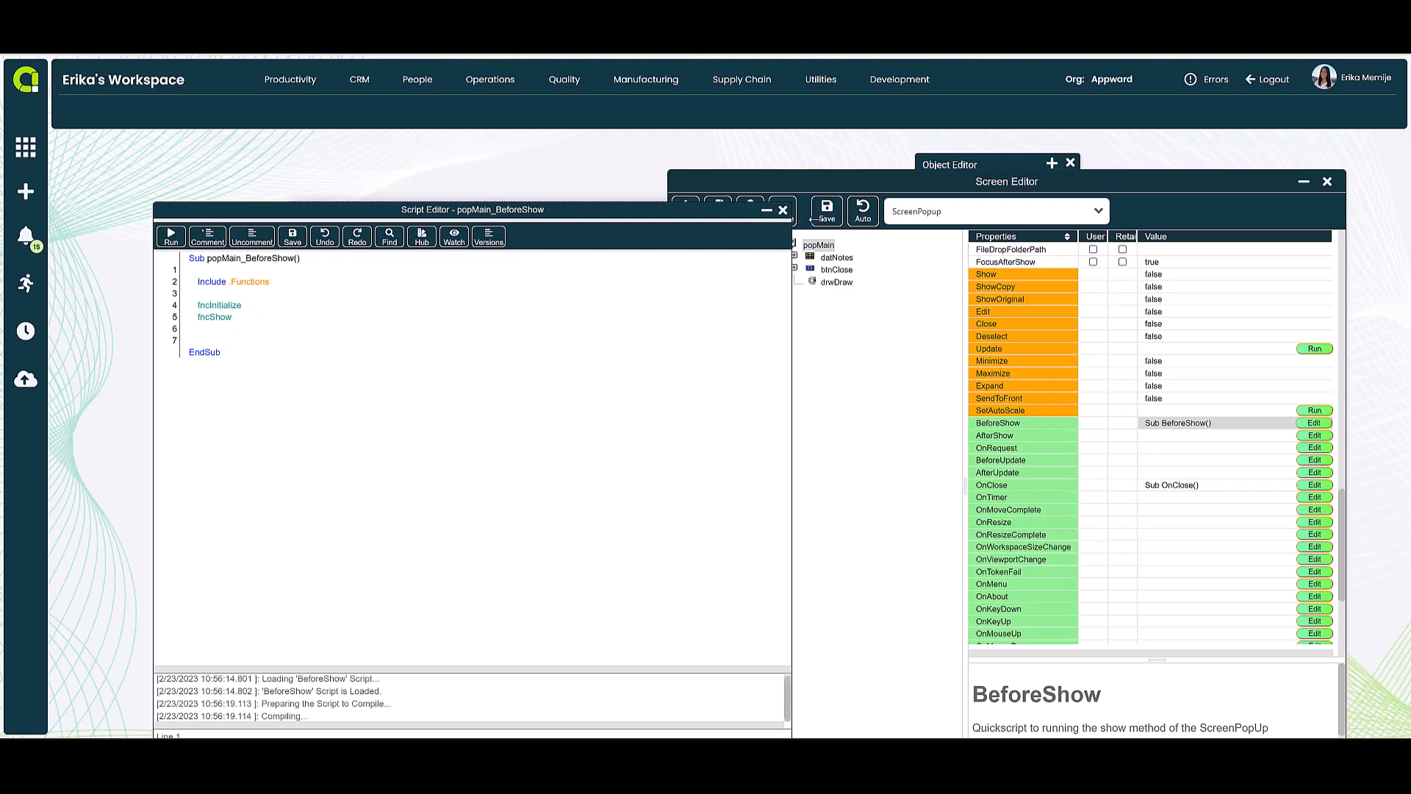
# Exit screen design mode with all changes saved, and restore the minimized Object Editor.
pyautogui.click(1330, 182)
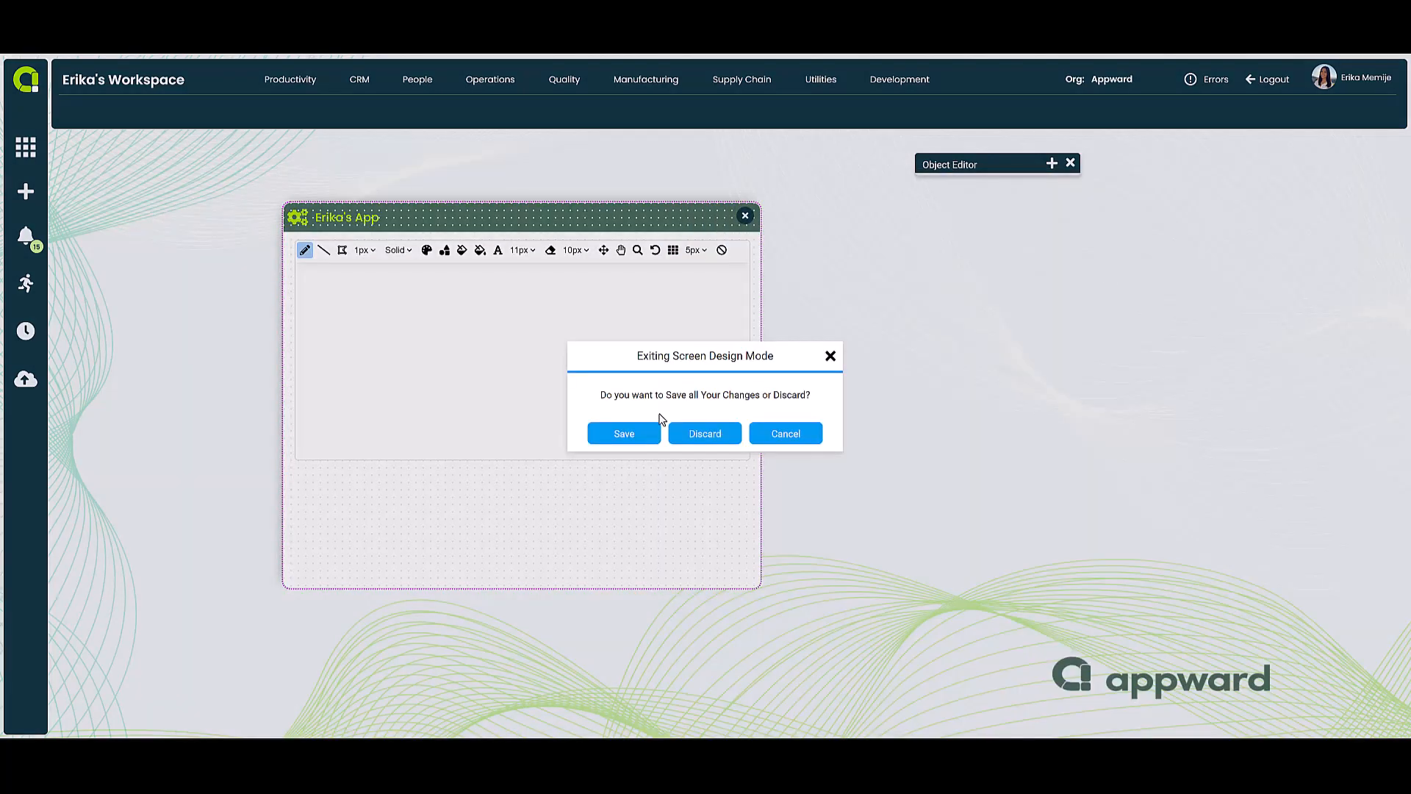
pyautogui.click(647, 433)
pyautogui.click(1052, 163)
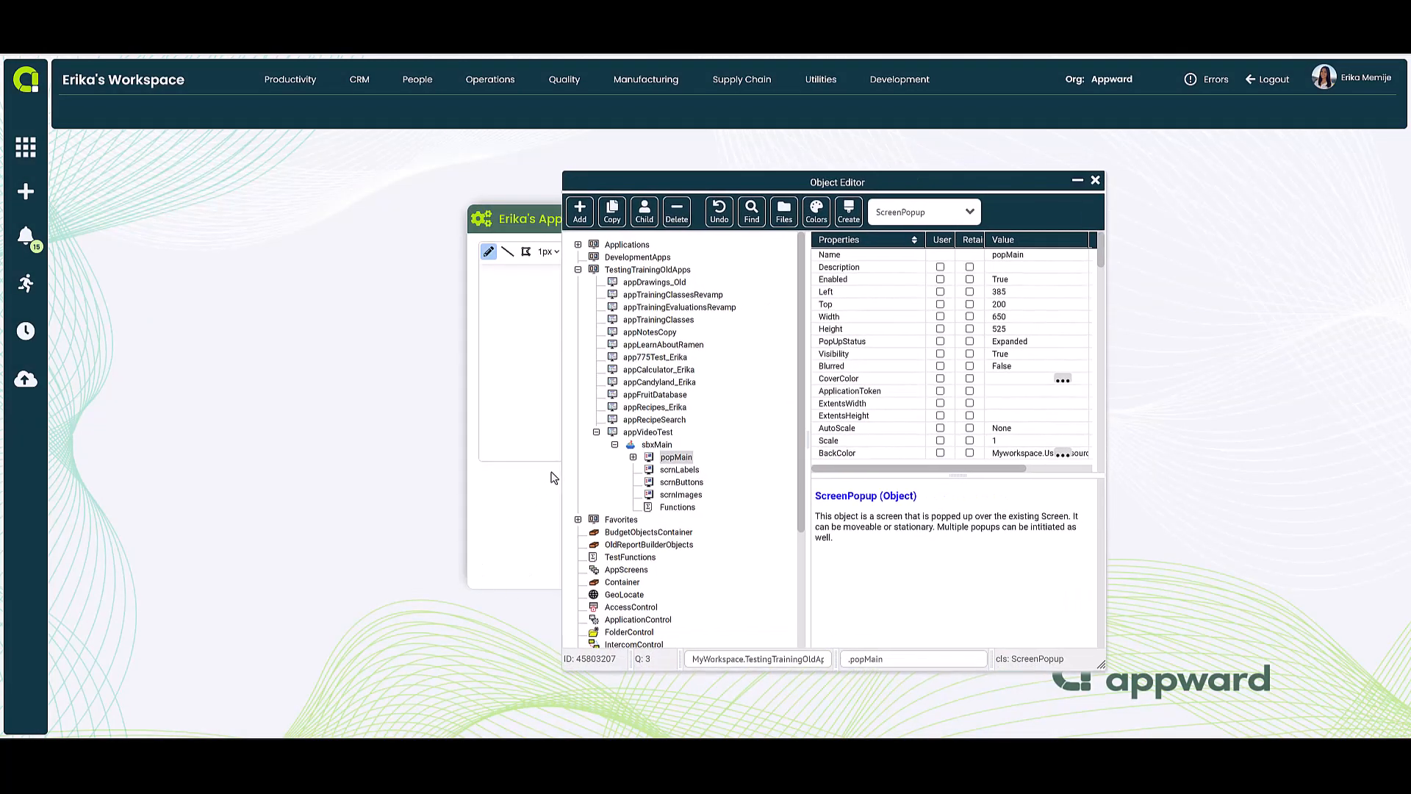
# Open the OnRun script of fncInitialize in the Functions group of appVideoTest.
pyautogui.doubleClick(678, 507)
pyautogui.click(708, 521)
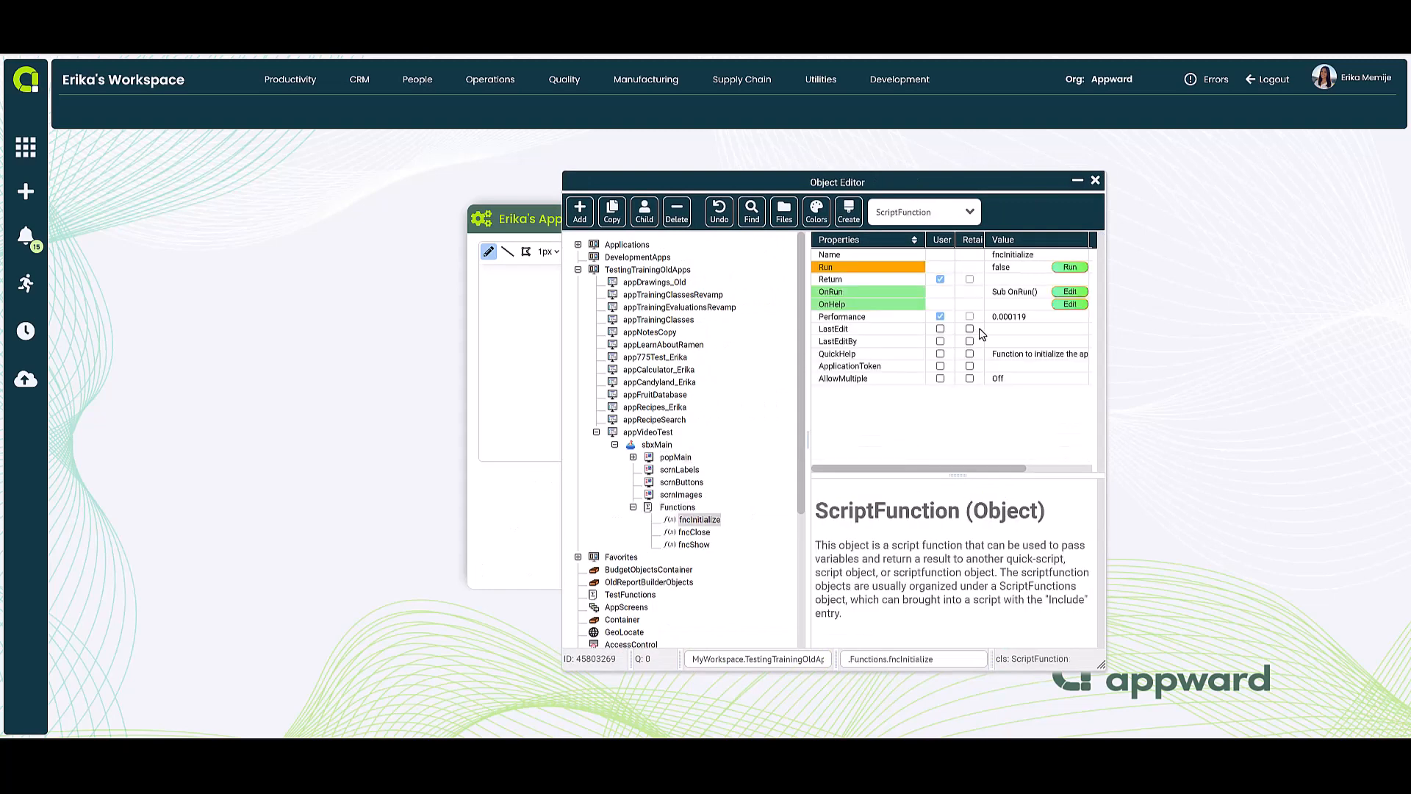
pyautogui.click(1022, 293)
pyautogui.doubleClick(1021, 293)
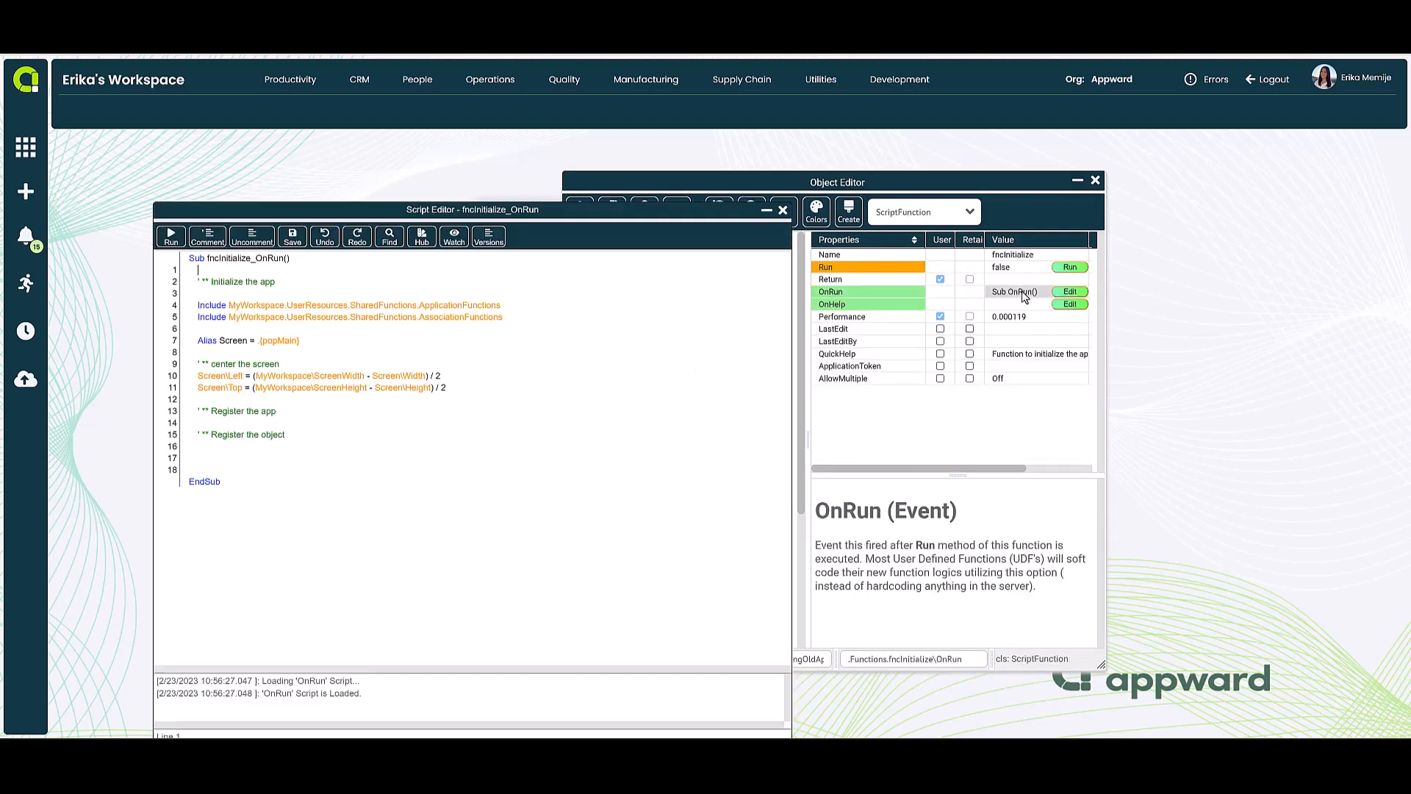
# Add the comment "' ** Set action array" on line 17, below the "Register the object" comment.
pyautogui.click(290, 437)
pyautogui.press('Return')
pyautogui.press('Return')
pyautogui.write("' ** Set action array")
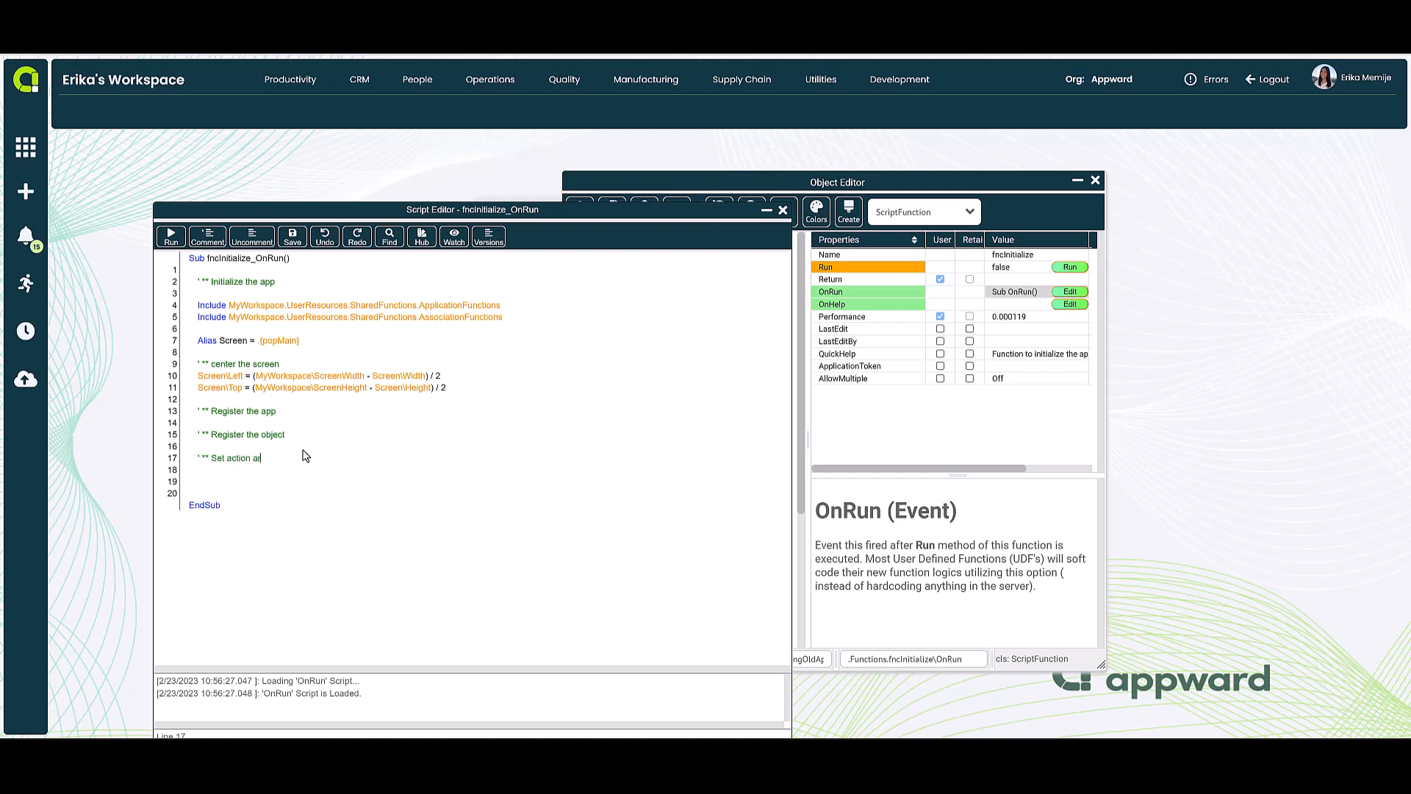
# Write line 18 under the comment as Screen.drwDraw\ActionArray = Screen.datNotes.Content\Value.
pyautogui.press('Return')
pyautogui.write('me')
pyautogui.press('BackSpace')
pyautogui.press('BackSpace')
pyautogui.press('BackSpace')
pyautogui.write('M')
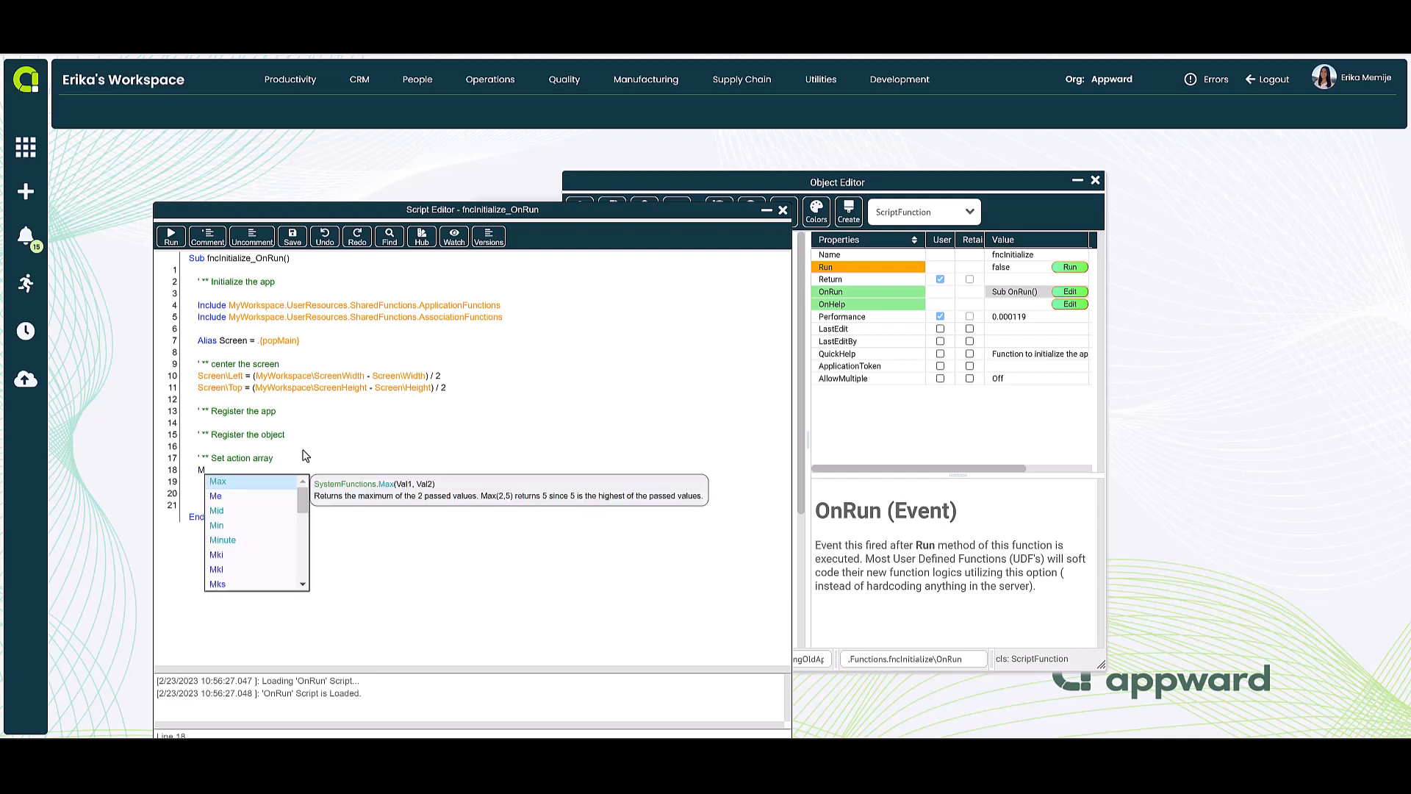
pyautogui.press('BackSpace')
pyautogui.write('Screen.')
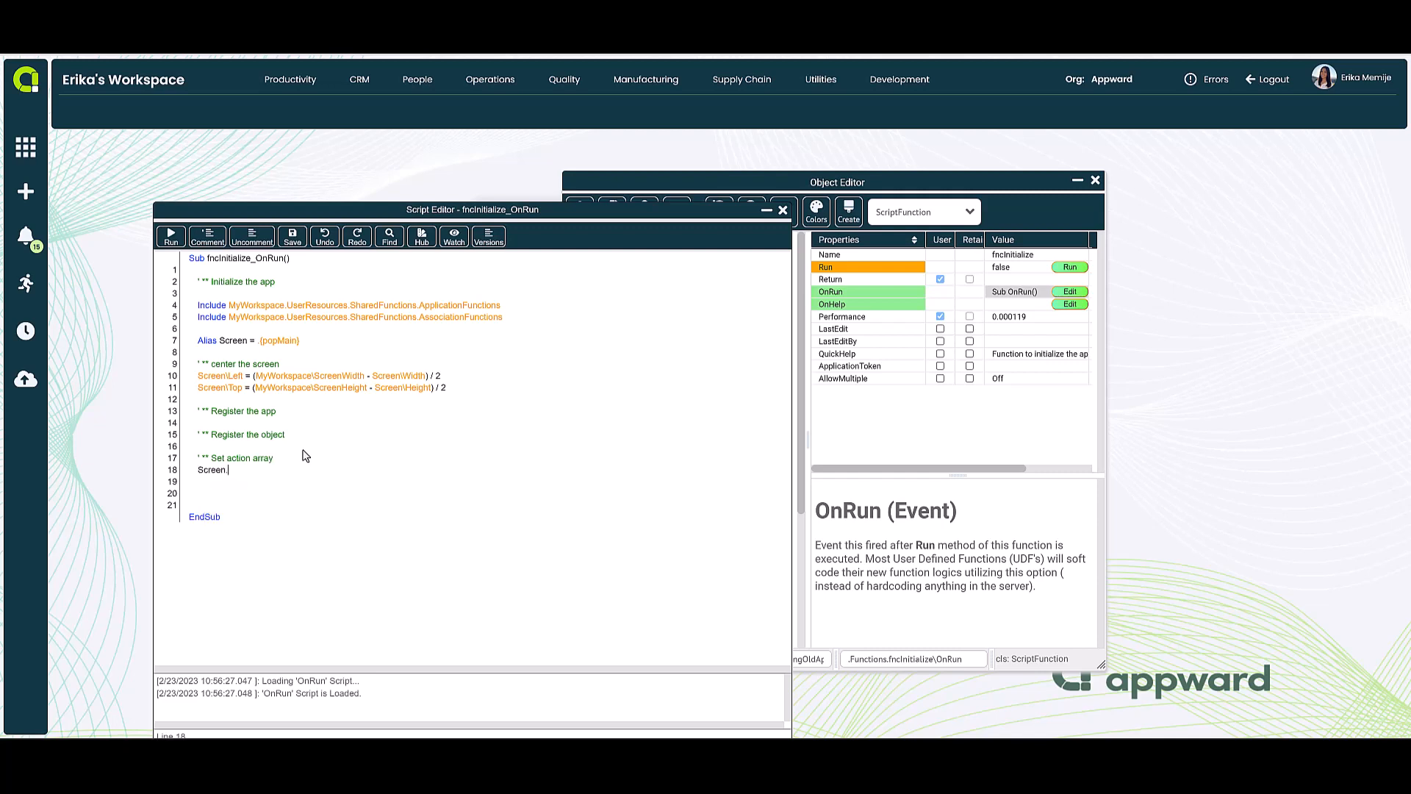
pyautogui.write('drwDraw\\ActionArray = Screen.dat')
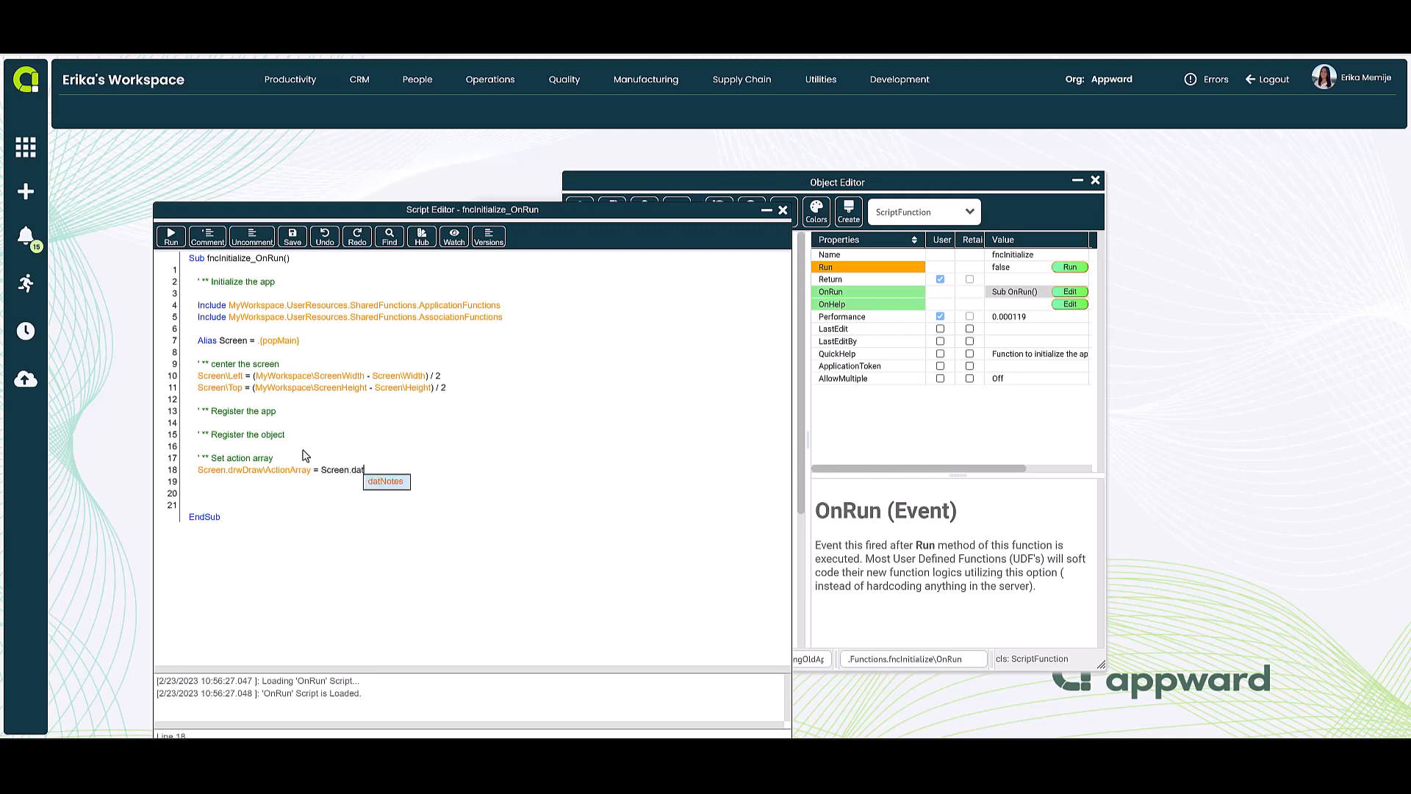
pyautogui.write('Notes.co')
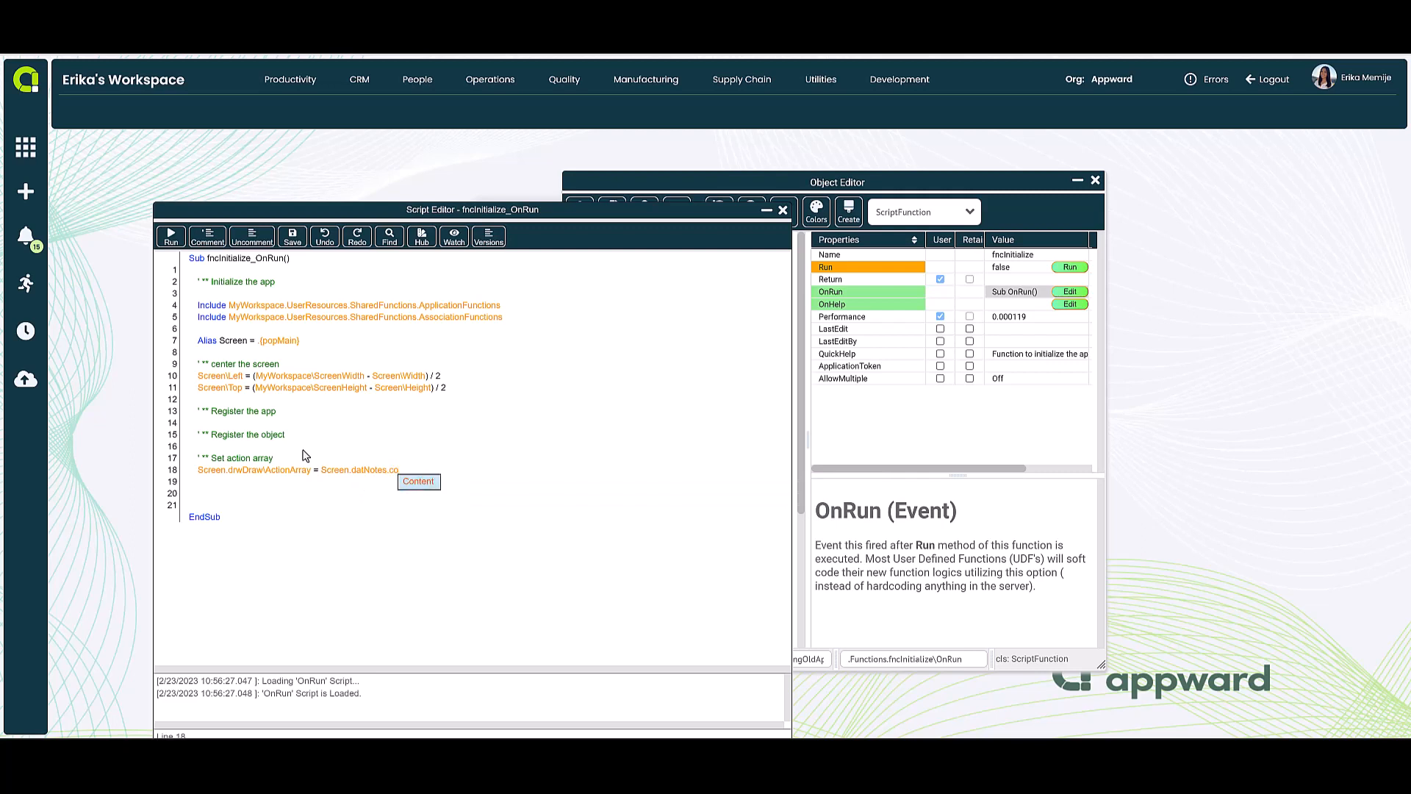
pyautogui.press('Return')
pyautogui.write('\\')
pyautogui.press('Return')
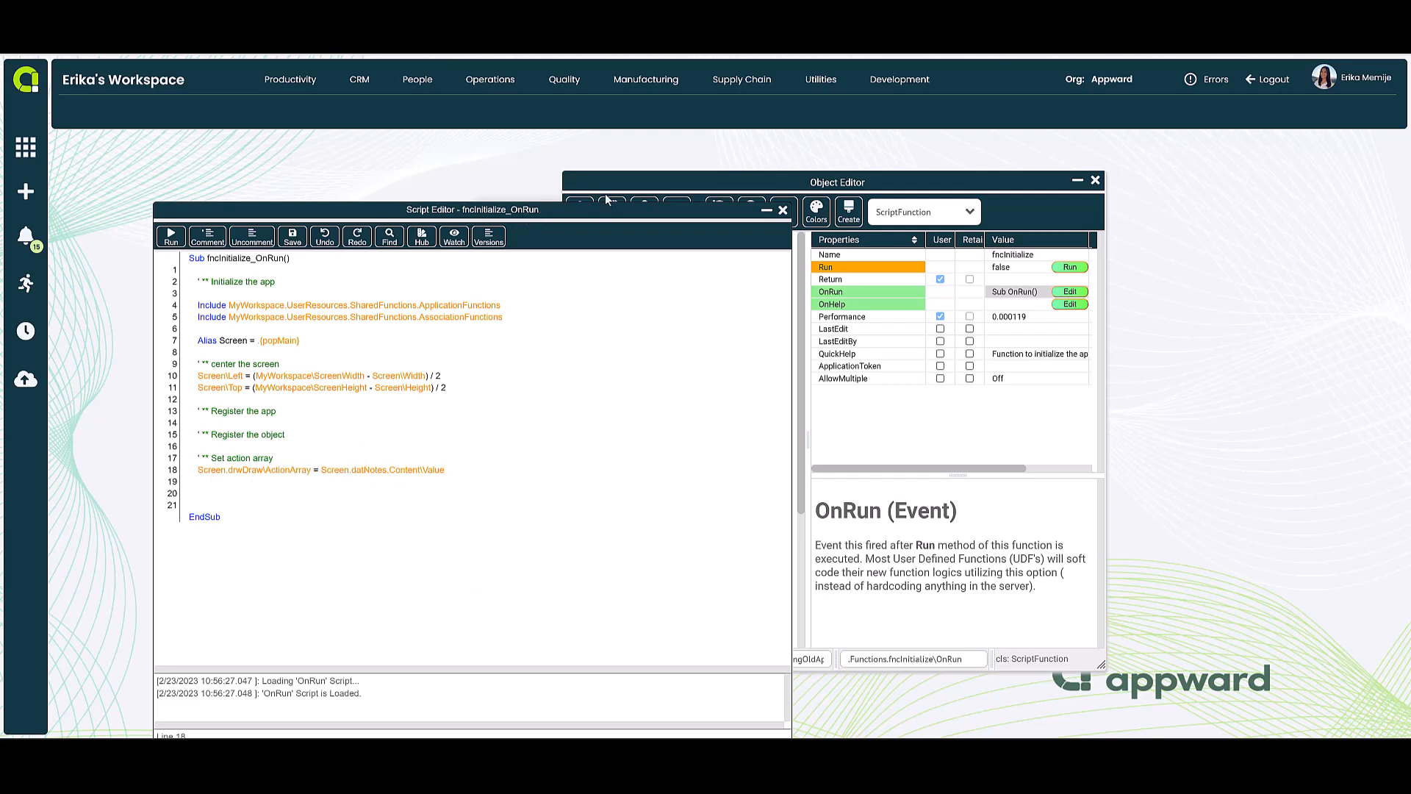
# Close the fncInitialize OnRun script with its changes saved, and minimize the Object Editor to uncover the popup.
pyautogui.moveTo(588, 211); pyautogui.dragTo(910, 195)
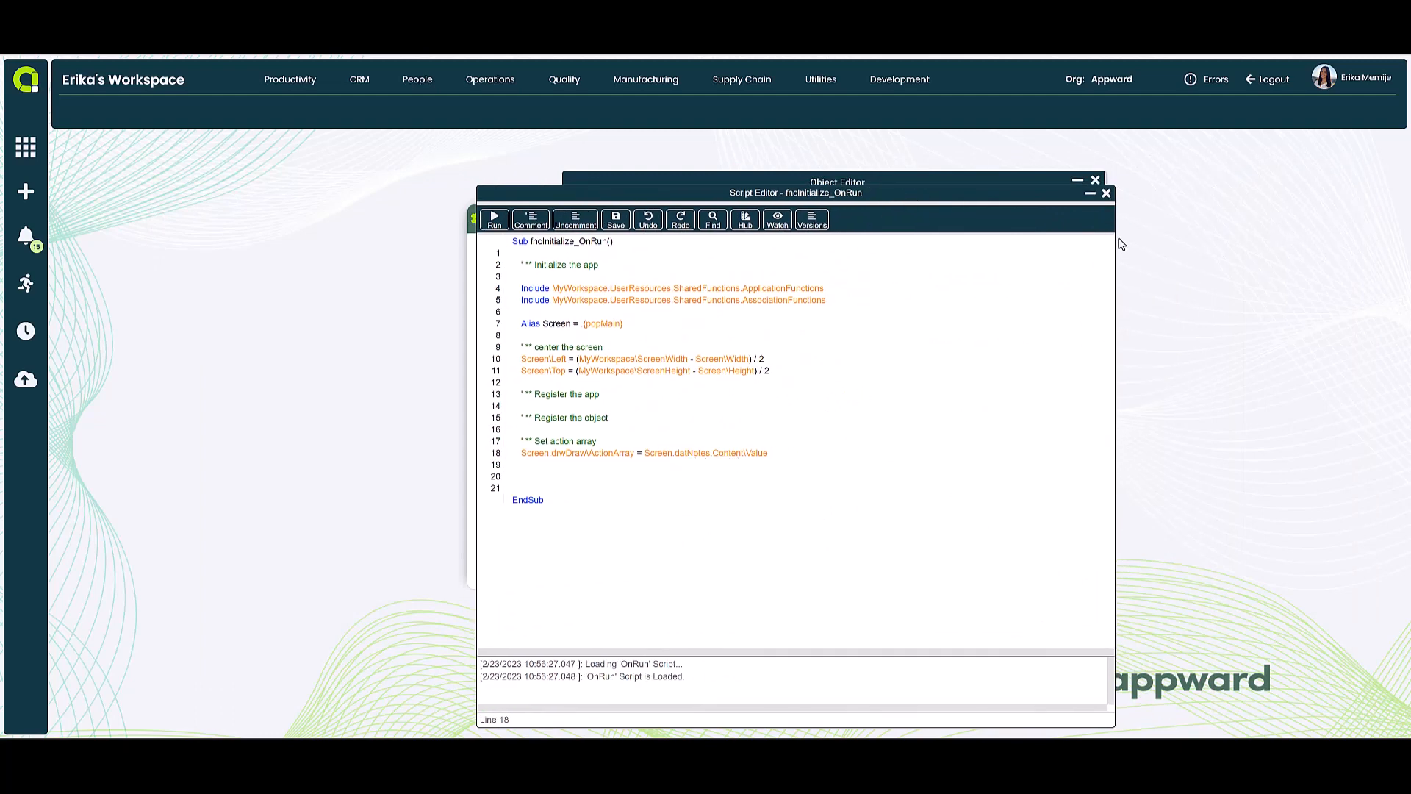
pyautogui.click(1107, 193)
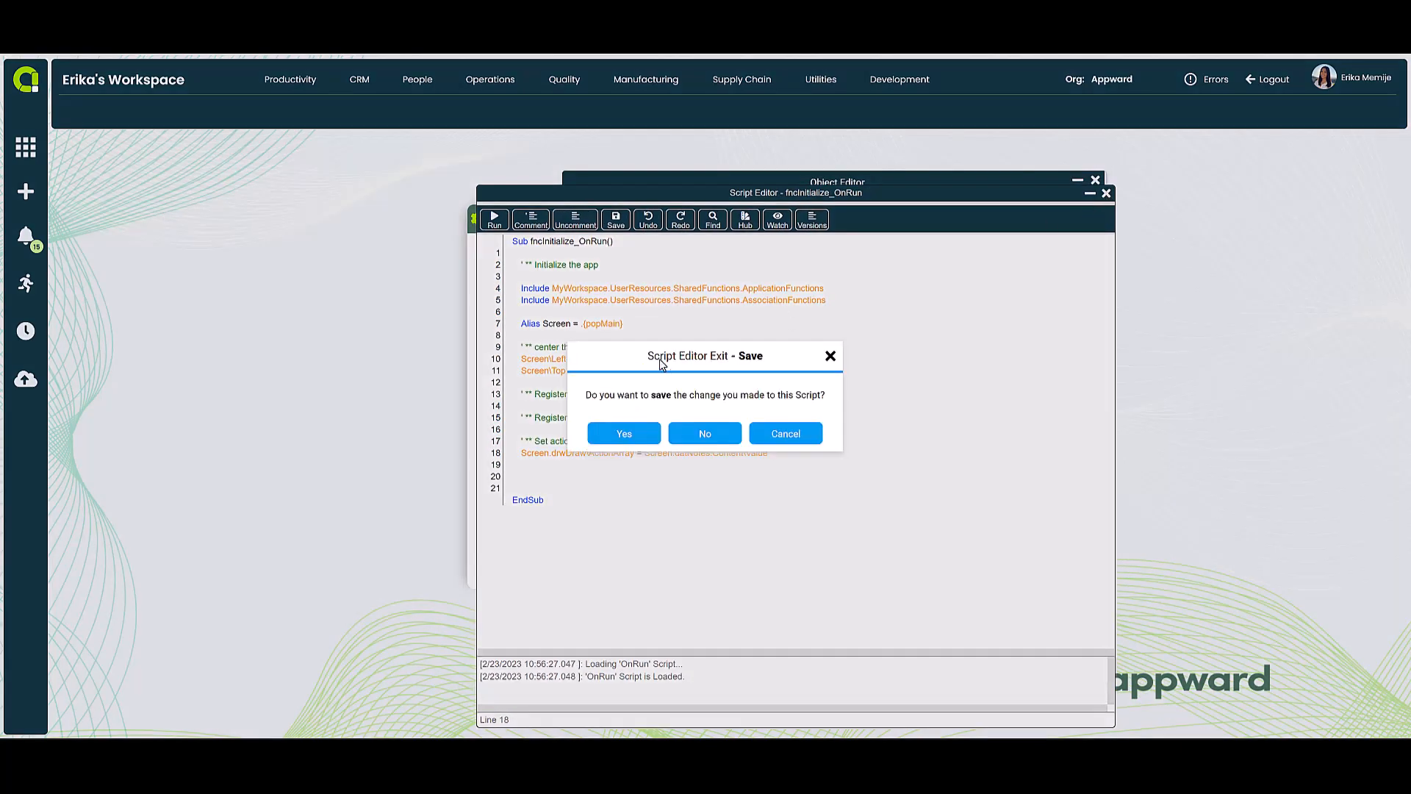
pyautogui.click(637, 441)
pyautogui.click(1078, 181)
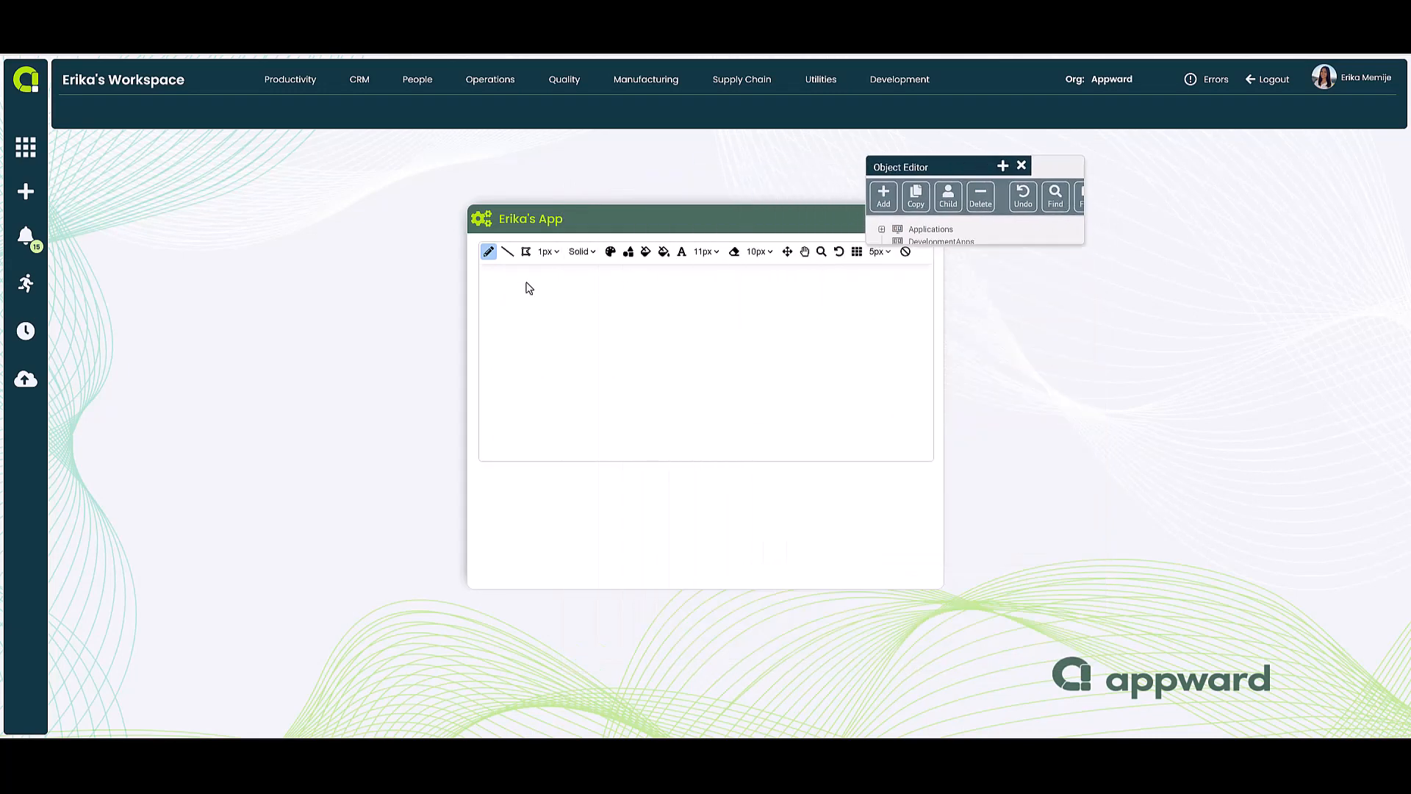